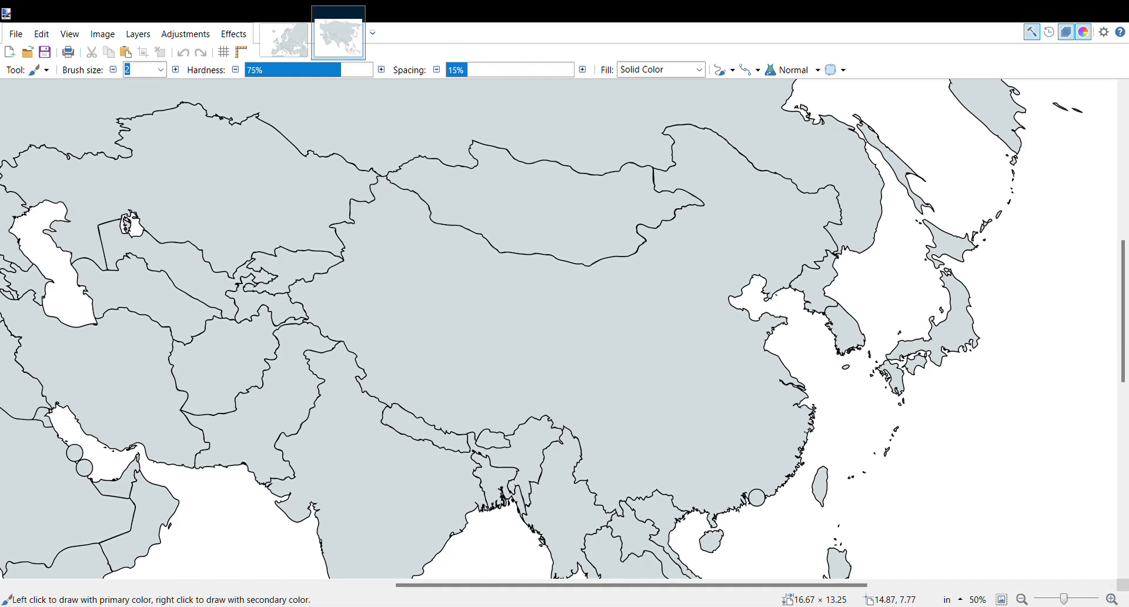
Step: Fill the whole of mainland China on the Asia map with solid red
click(1112, 599)
scroll(588, 406, up, 3)
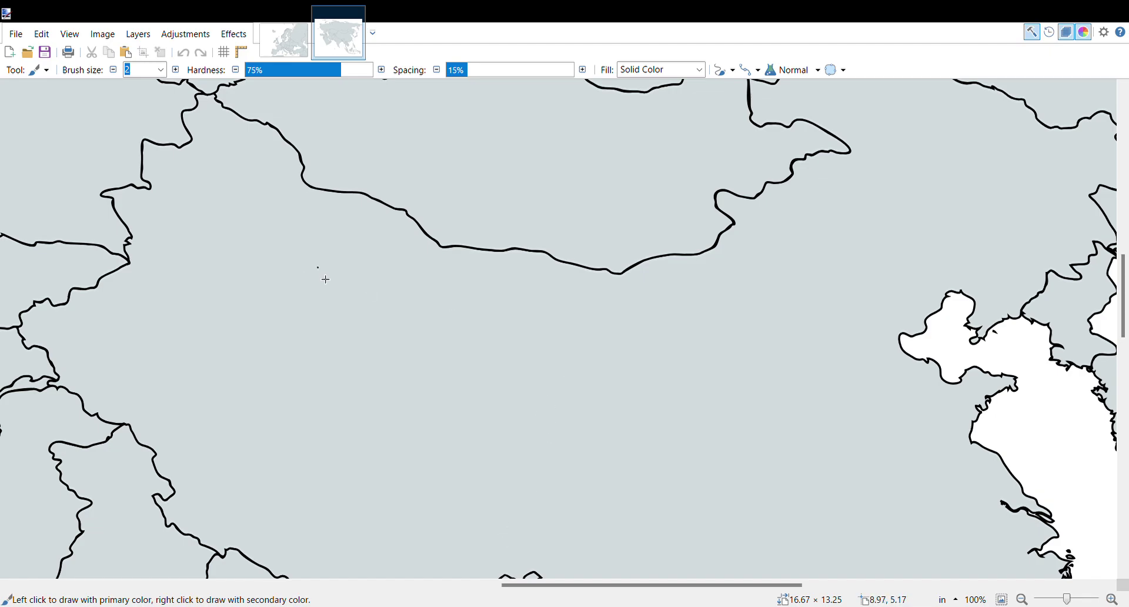
scroll(588, 594, right, 6)
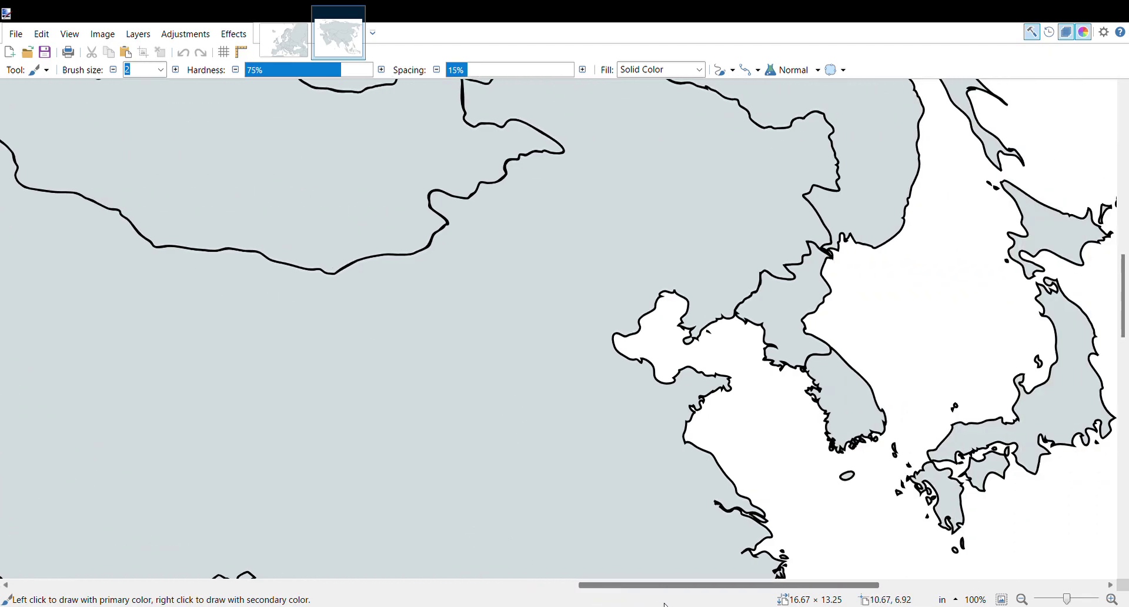
scroll(588, 593, up, 4)
scroll(412, 329, down, 4)
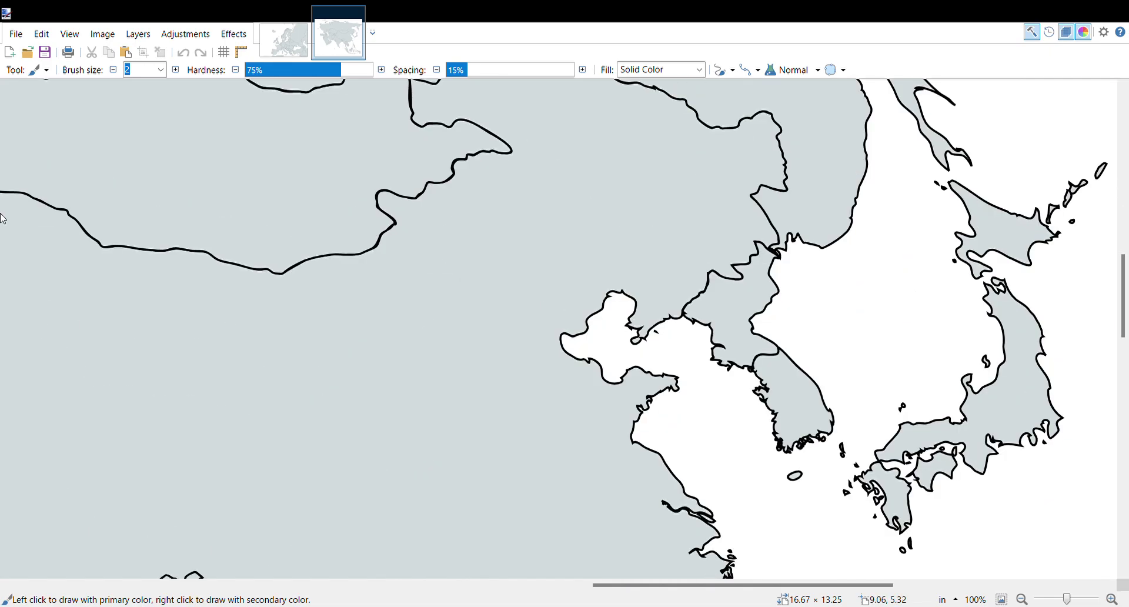
key(f)
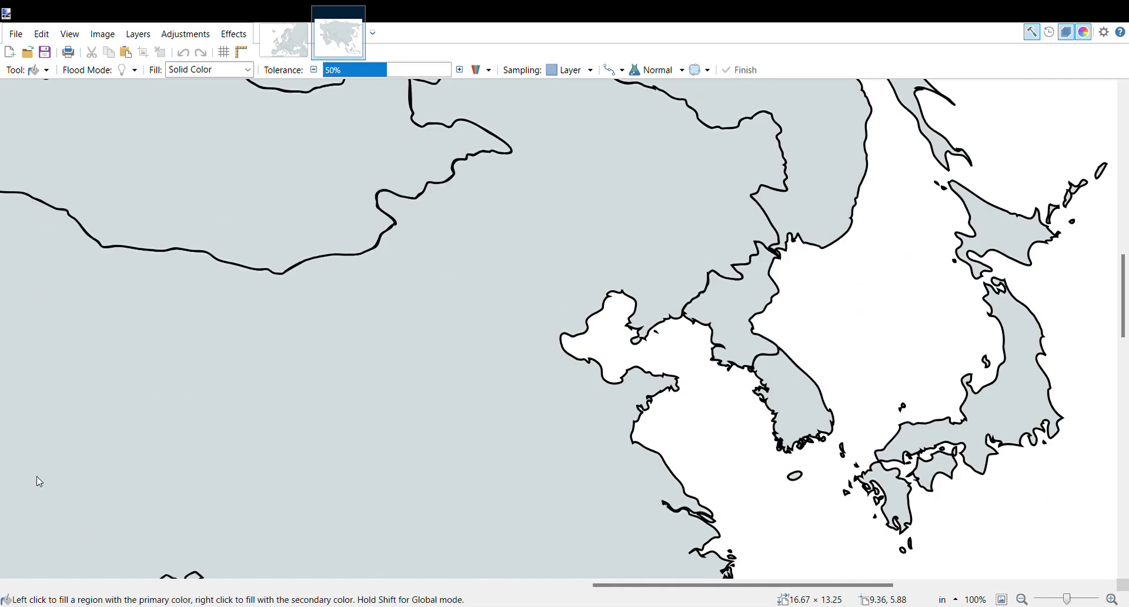
click(263, 517)
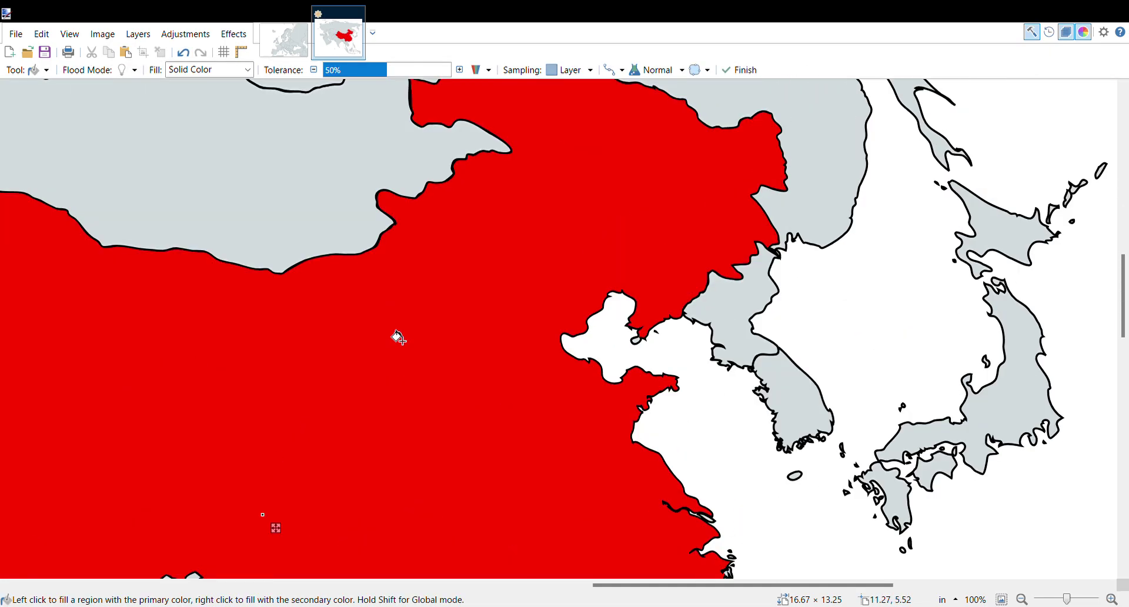
Step: Recolor a strip along China's southeastern coast blue, using the Recolor tool at 30% tolerance and brush size 80
key(b)
key(f)
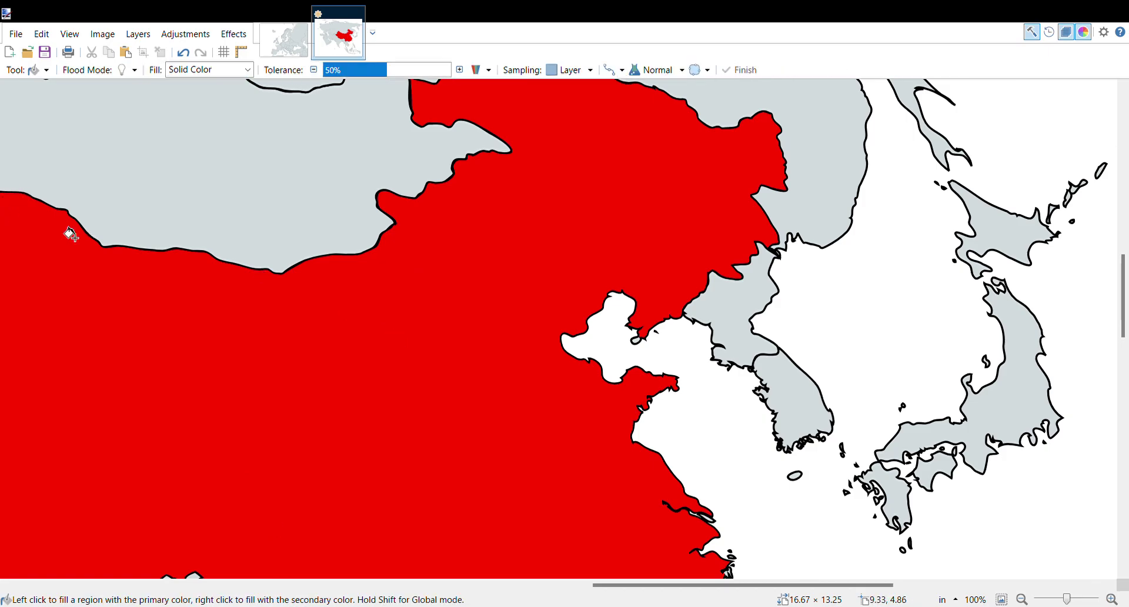
key(b)
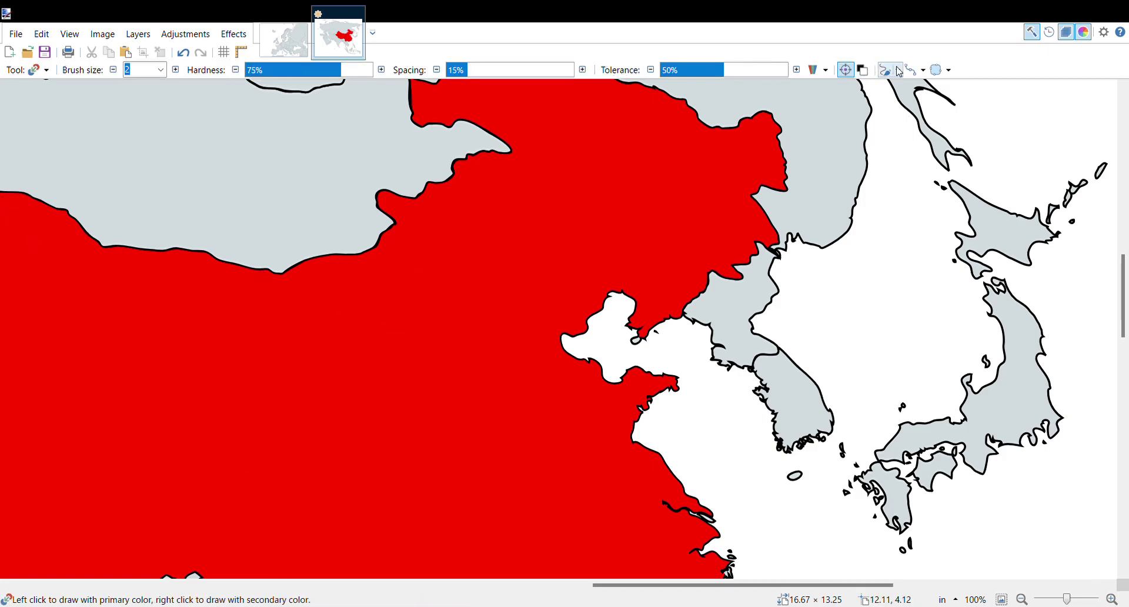
click(683, 72)
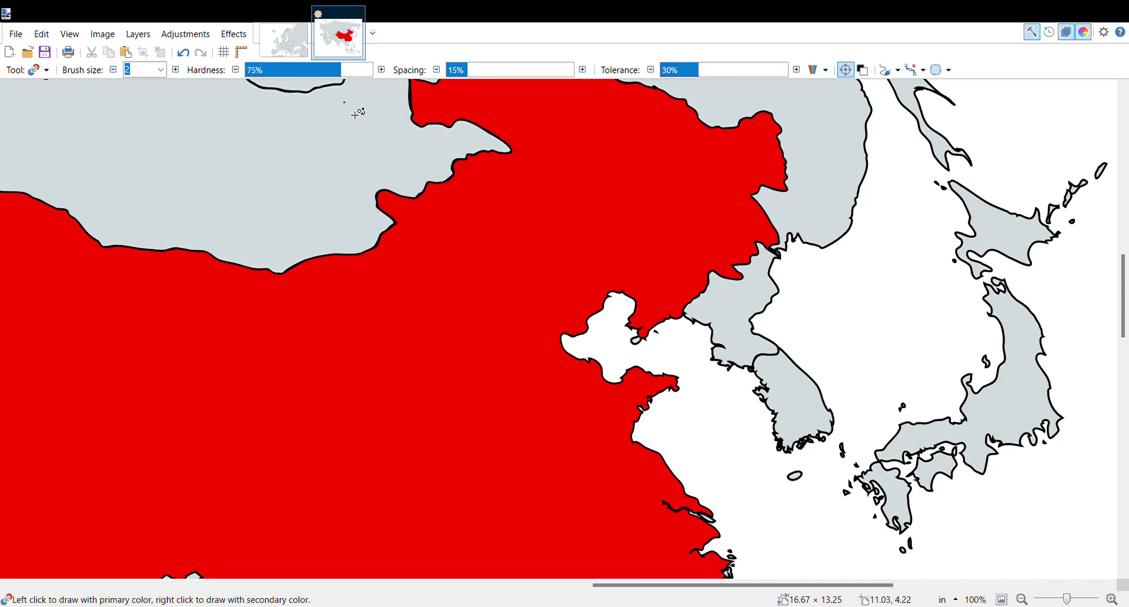
scroll(356, 114, down, 3)
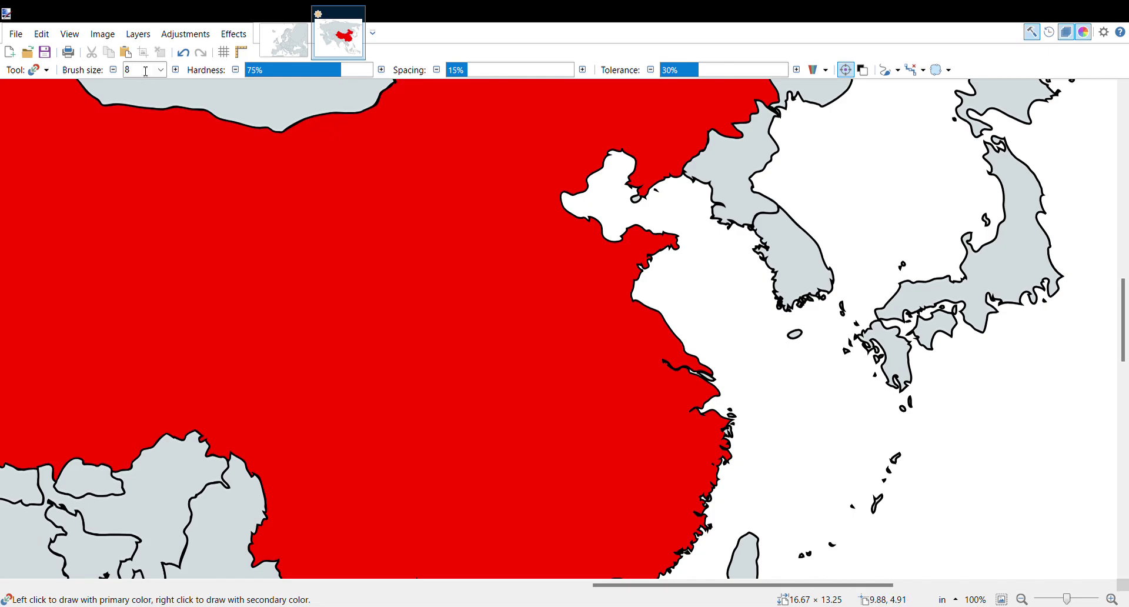
scroll(347, 226, down, 4)
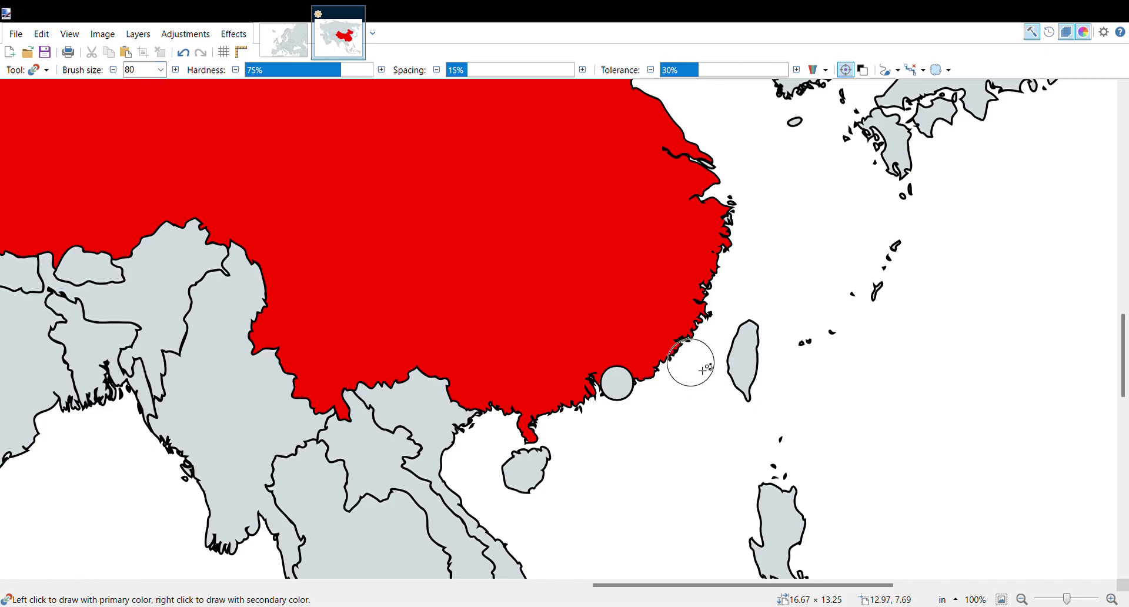
click(1111, 598)
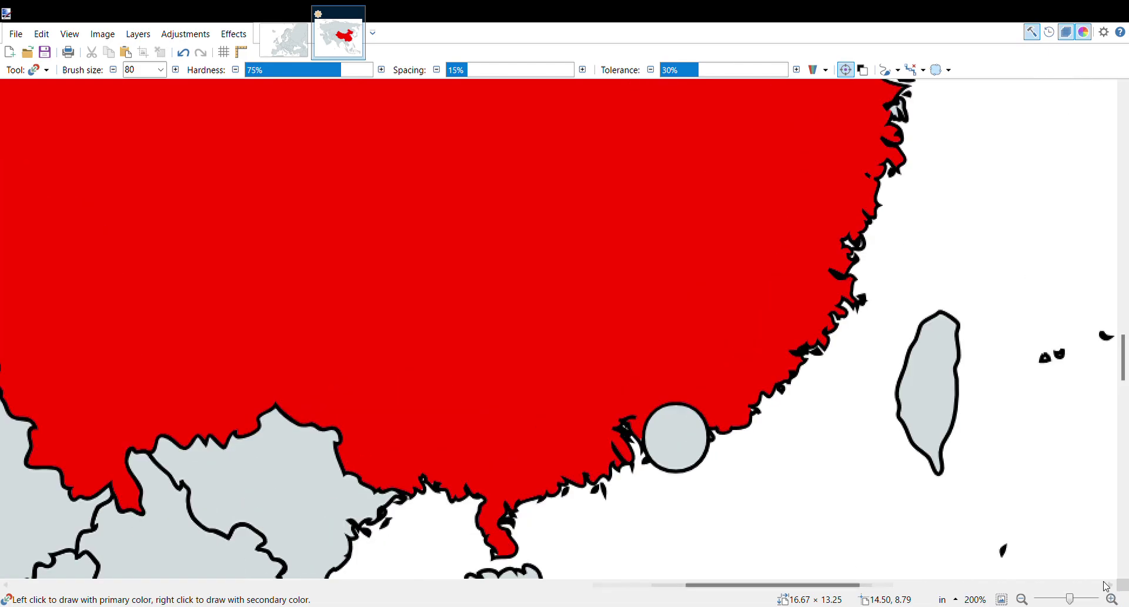
mouse_move(832, 299)
mouse_down()
mouse_move(781, 373)
mouse_move(708, 429)
mouse_move(849, 292)
mouse_move(887, 212)
mouse_move(823, 315)
mouse_move(726, 404)
mouse_move(555, 515)
mouse_move(625, 464)
mouse_up()
Step: Recolor China's far-eastern border corner and the area beside Mongolia's eastern edge up to the northern tip yellow
scroll(703, 364, up, 10)
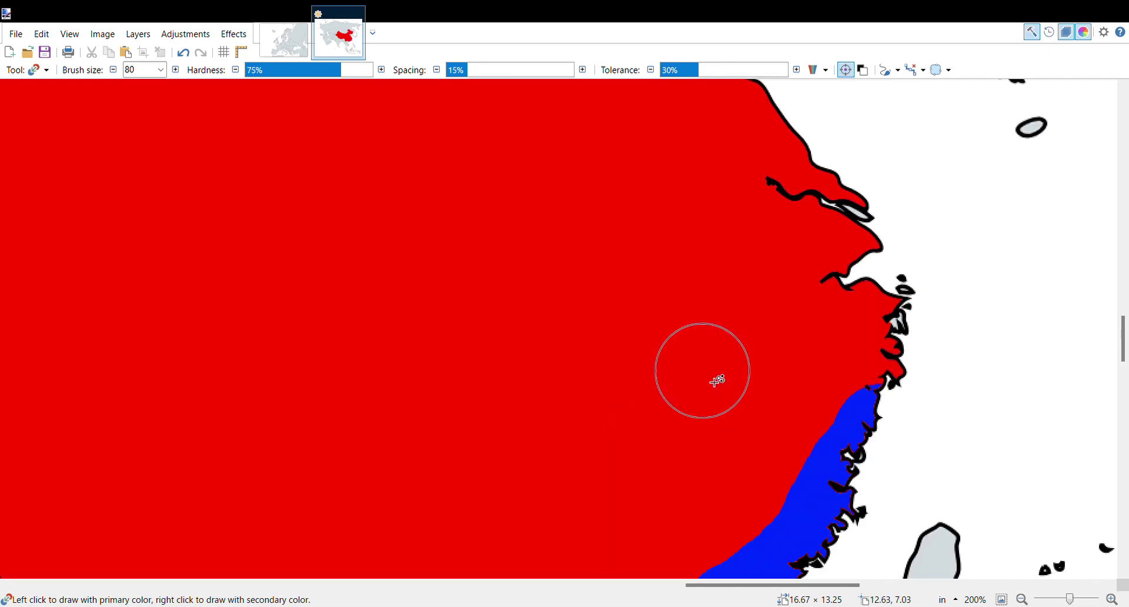
scroll(710, 341, up, 5)
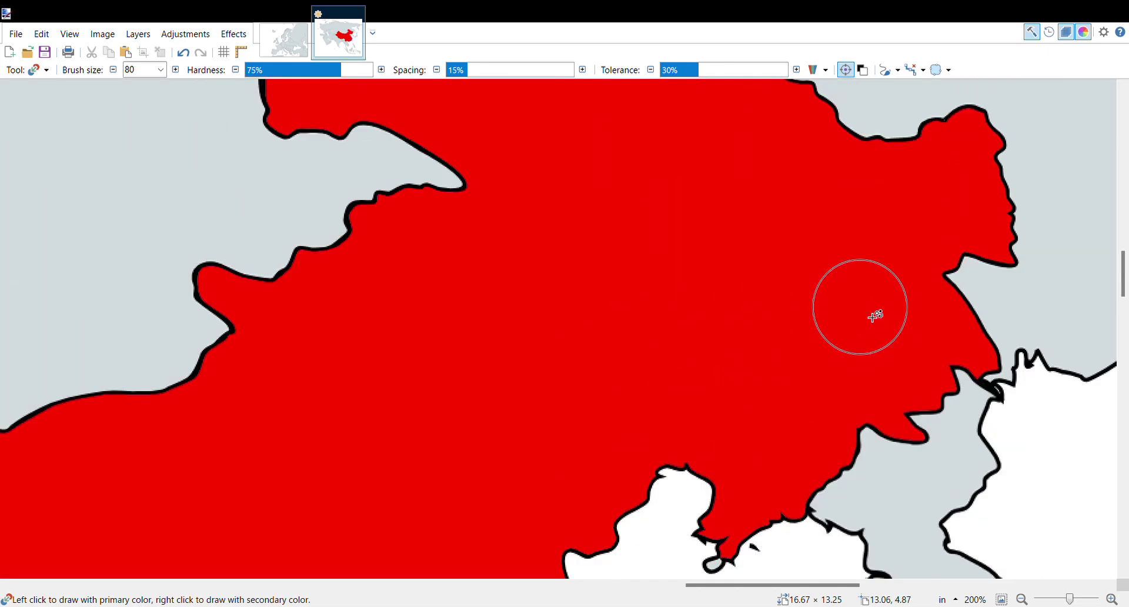
scroll(874, 315, up, 5)
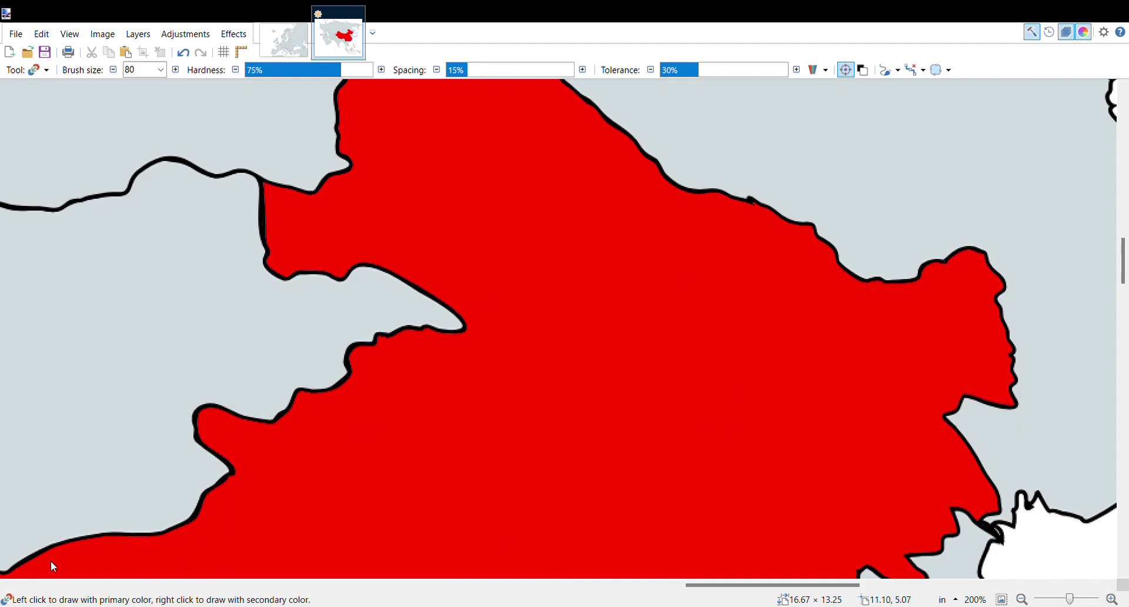
mouse_move(963, 265)
mouse_down()
mouse_move(995, 297)
mouse_move(979, 382)
mouse_move(990, 408)
mouse_move(971, 327)
mouse_move(839, 201)
mouse_up()
scroll(746, 242, up, 2)
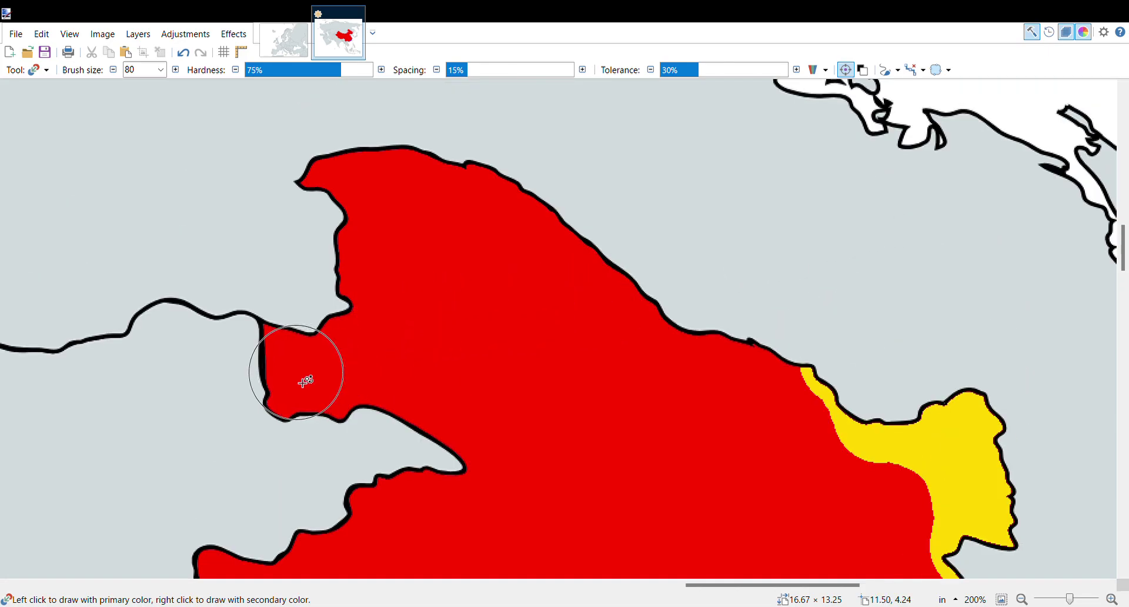
mouse_move(297, 373)
mouse_down()
mouse_move(292, 328)
mouse_move(347, 450)
mouse_move(315, 342)
mouse_move(337, 205)
mouse_move(315, 121)
mouse_move(453, 132)
mouse_move(406, 194)
mouse_move(413, 258)
mouse_up()
scroll(414, 259, down, 1)
scroll(431, 269, down, 5)
click(628, 354)
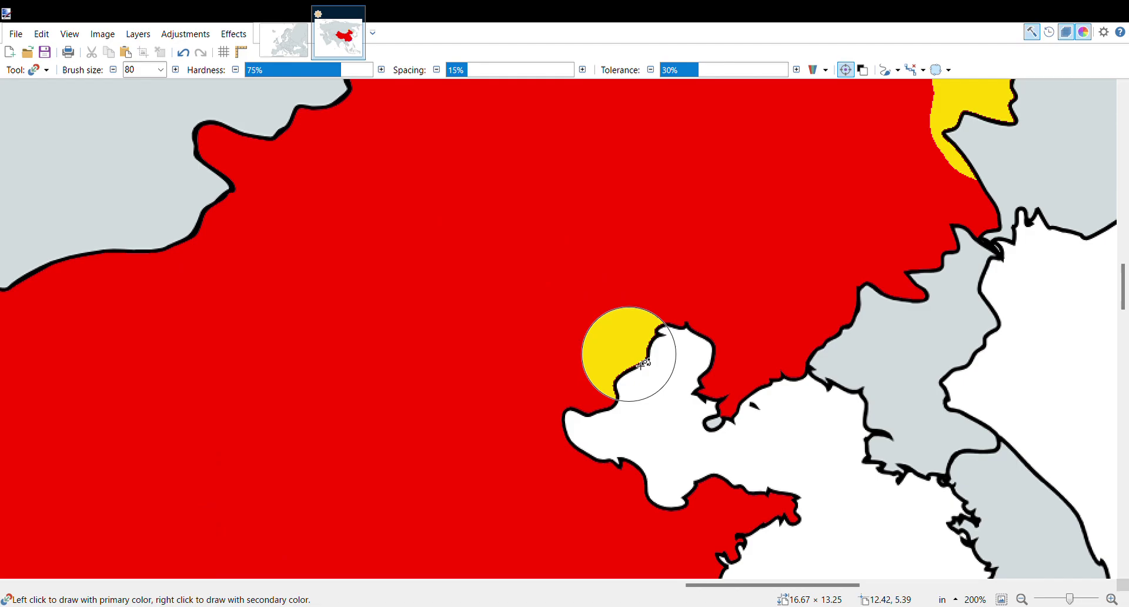
click(183, 53)
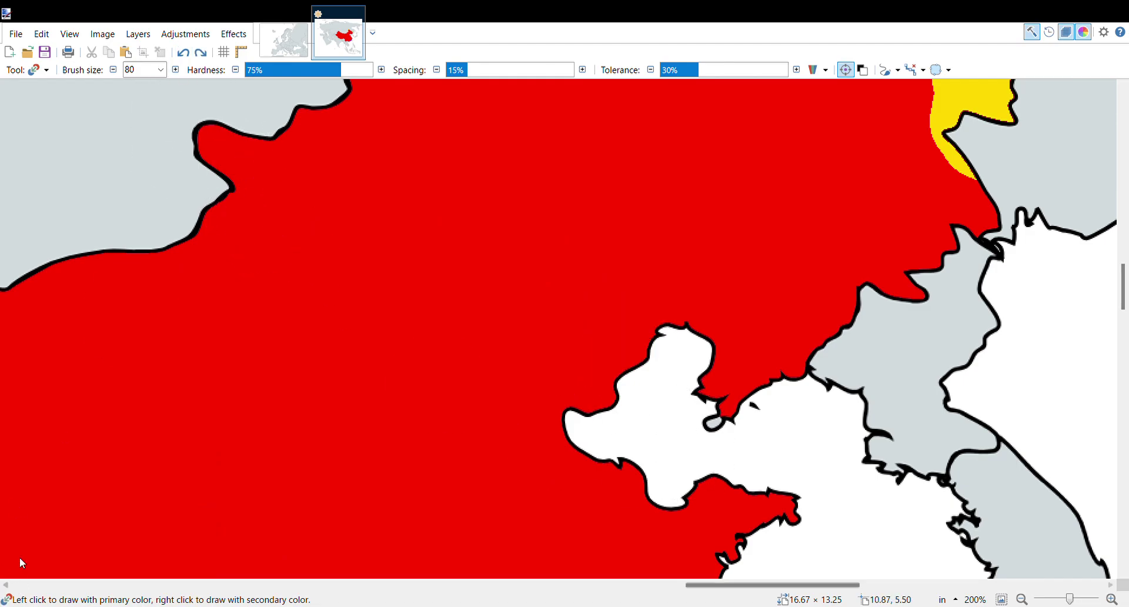
click(617, 341)
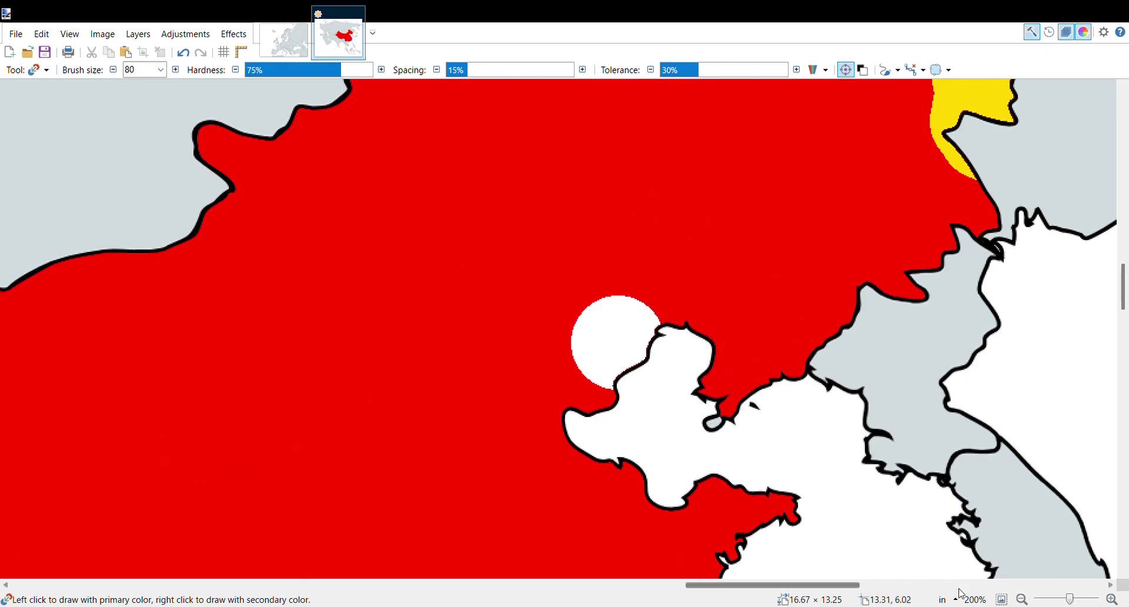
click(1022, 599)
click(1022, 599)
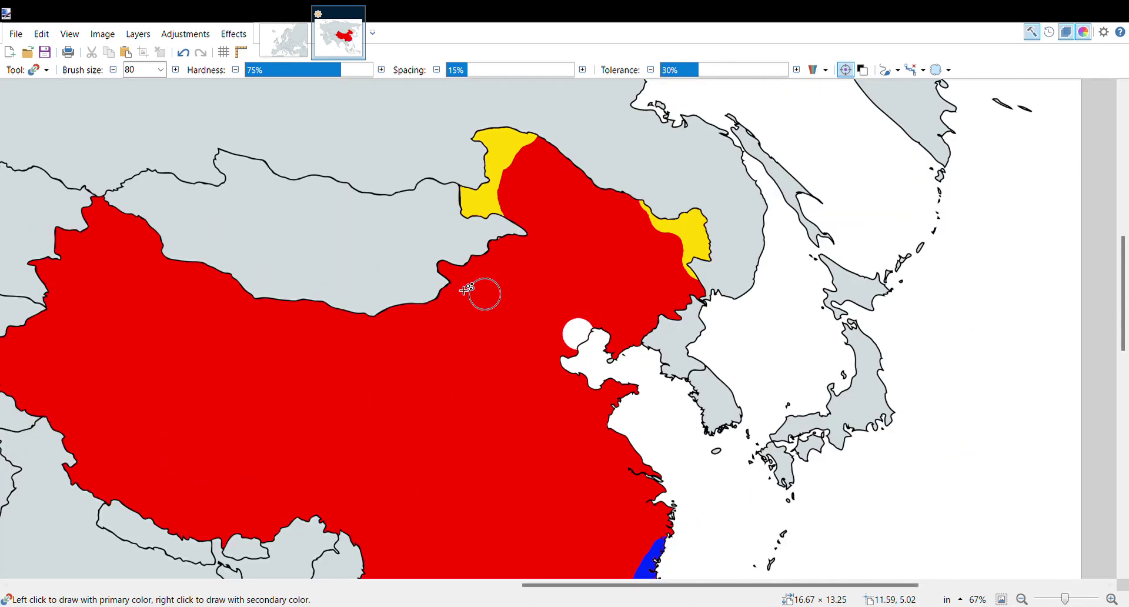
click(187, 52)
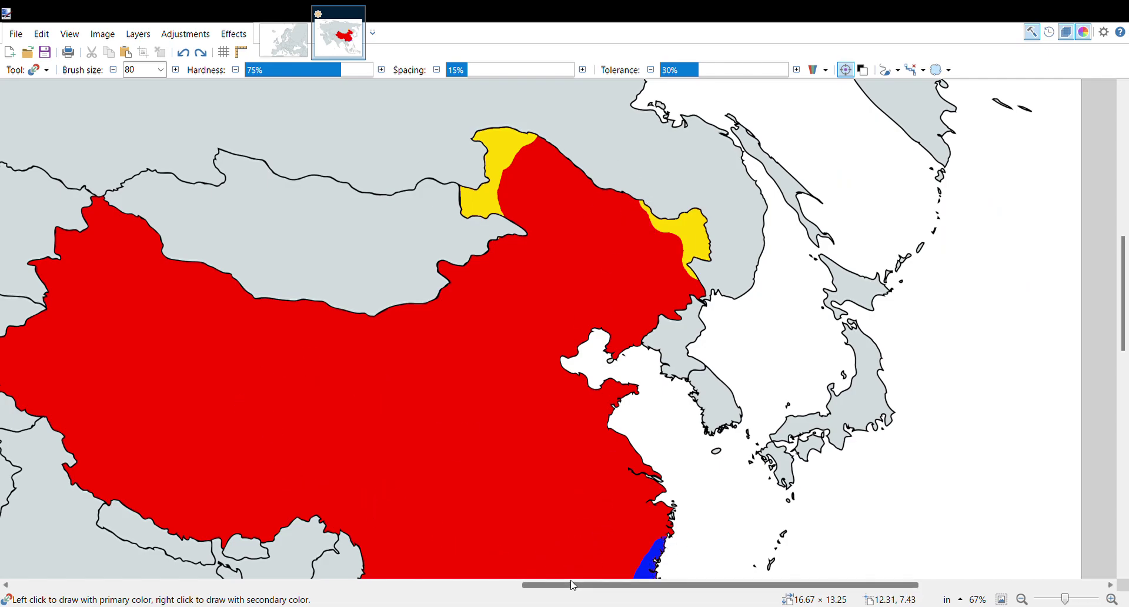
Step: Recolor a band along China's southwestern Himalayan border purple, widening it inland at its eastern end
drag(577, 585, 478, 585)
scroll(882, 270, down, 5)
scroll(647, 434, up, 3)
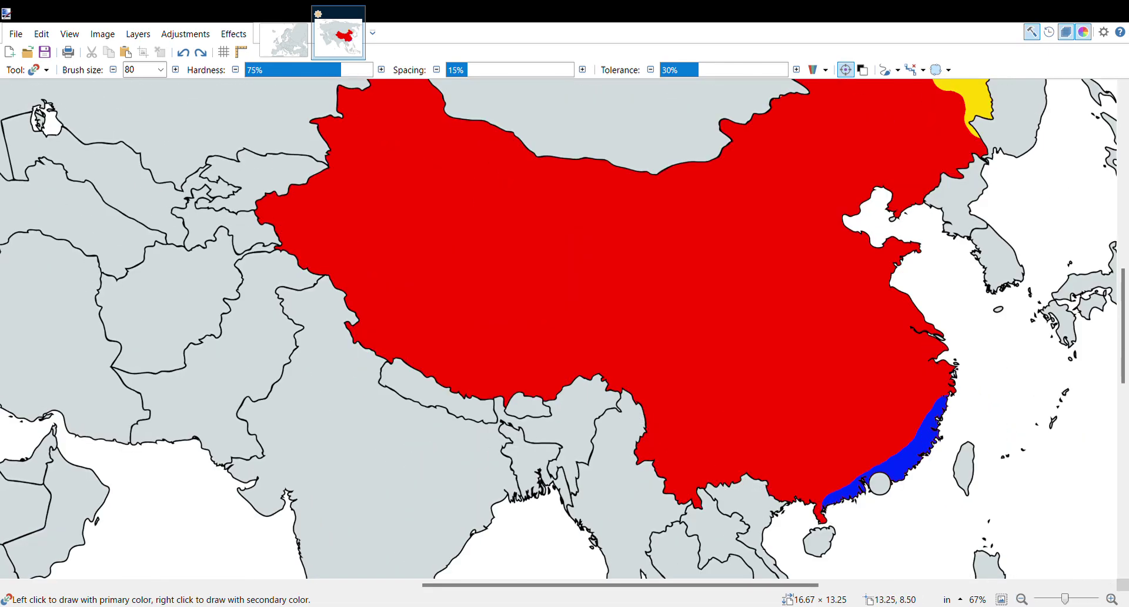
click(1112, 598)
click(1112, 599)
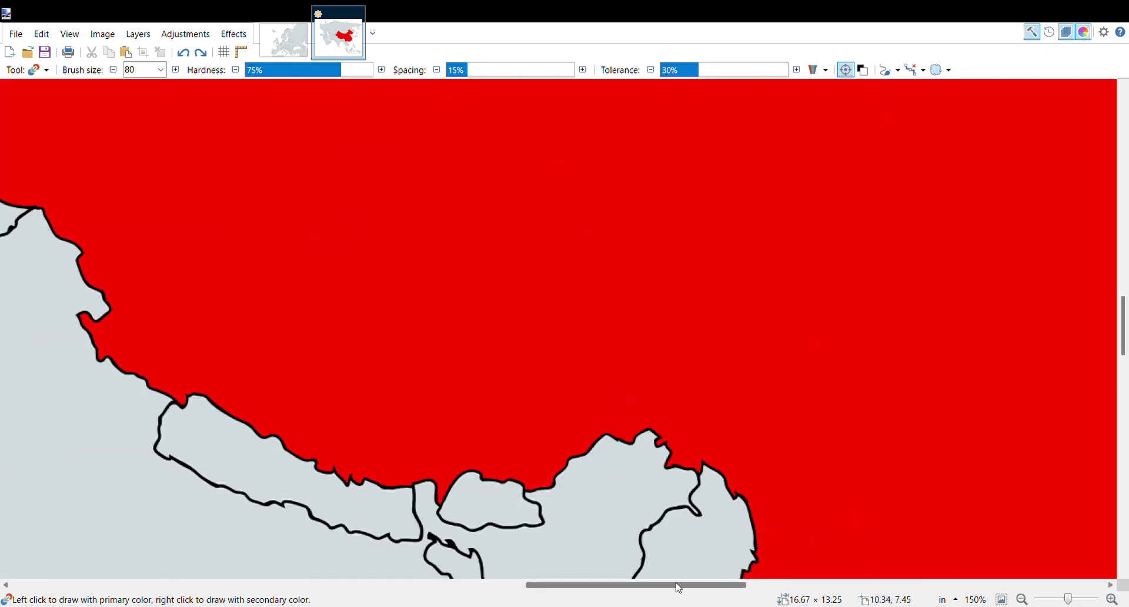
drag(676, 585, 638, 562)
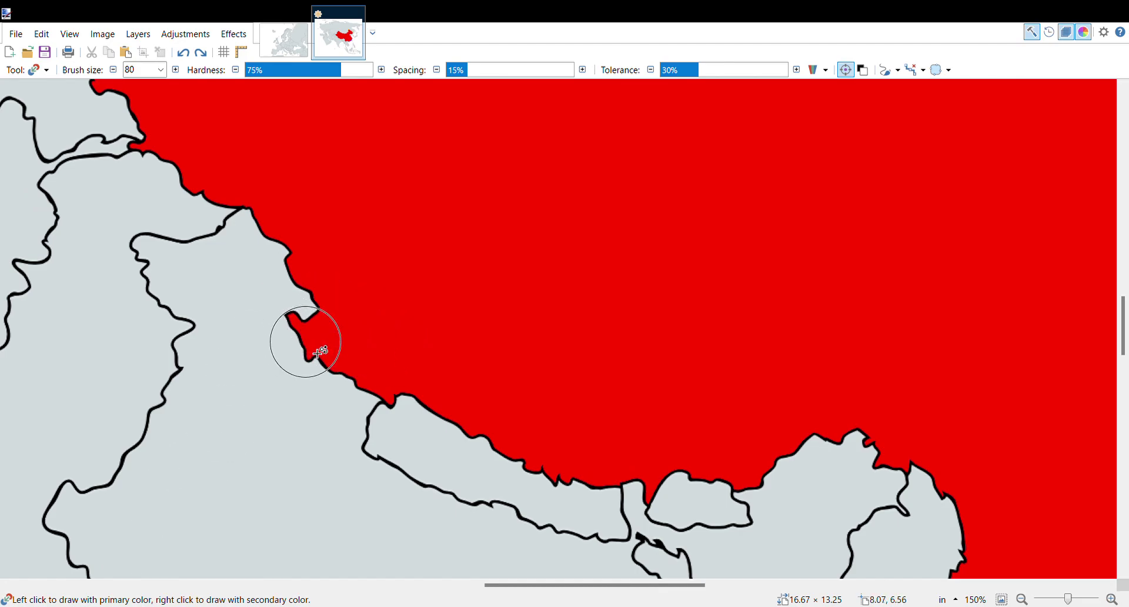
mouse_move(302, 345)
mouse_down()
mouse_move(374, 393)
mouse_move(263, 234)
mouse_move(497, 438)
mouse_move(665, 461)
mouse_move(761, 413)
mouse_up()
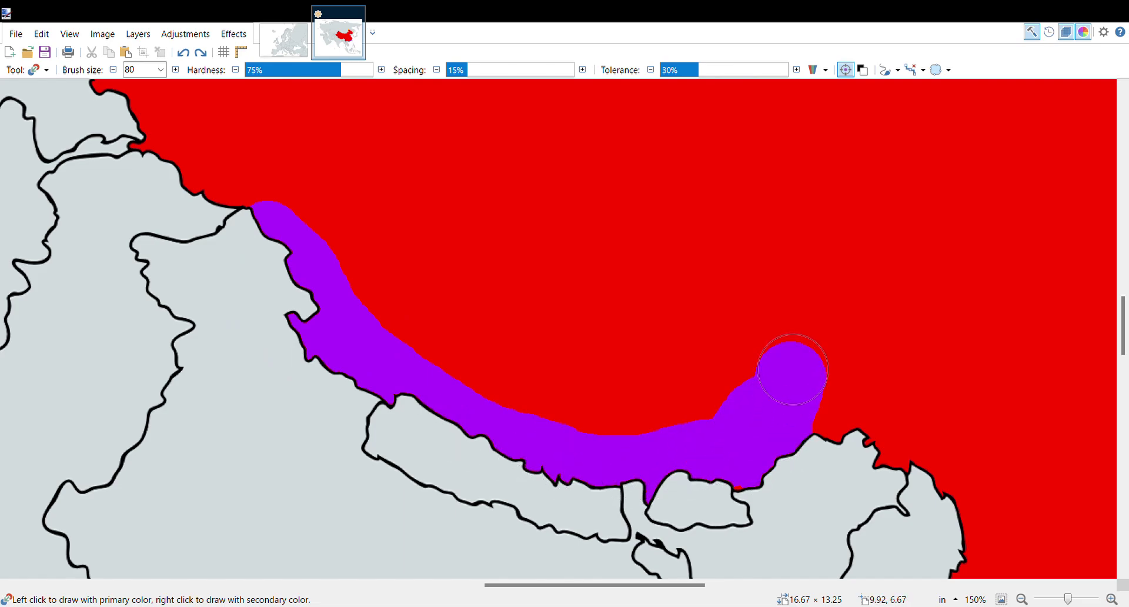
drag(805, 343, 708, 422)
drag(630, 444, 520, 433)
mouse_move(762, 374)
mouse_down()
mouse_move(839, 302)
mouse_move(926, 355)
mouse_move(937, 403)
mouse_move(850, 362)
mouse_up()
Step: Recolor China's northwestern corner cyan, tapering the area eastward along the Mongolian border
scroll(323, 330, up, 10)
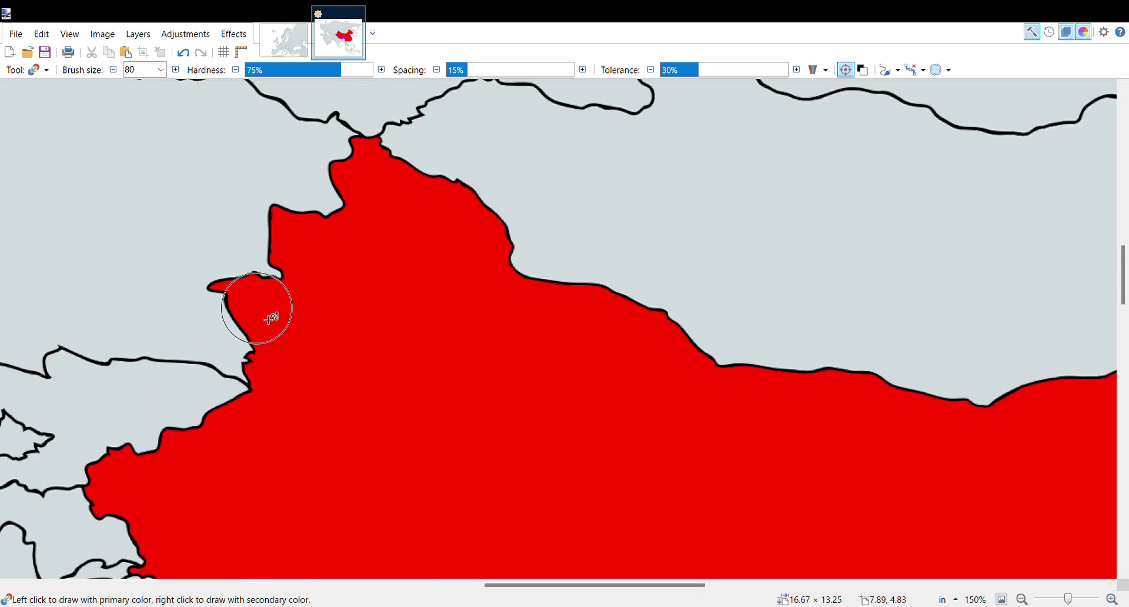
mouse_move(366, 189)
mouse_down()
mouse_move(453, 171)
mouse_move(308, 211)
mouse_move(241, 353)
mouse_move(376, 247)
mouse_move(506, 217)
mouse_move(247, 297)
mouse_move(391, 262)
mouse_move(723, 341)
mouse_move(540, 284)
mouse_move(329, 299)
mouse_move(229, 347)
mouse_move(426, 315)
mouse_move(641, 304)
mouse_move(796, 330)
mouse_move(690, 328)
mouse_move(497, 357)
mouse_move(417, 400)
mouse_move(317, 416)
mouse_move(262, 377)
mouse_move(427, 333)
mouse_up()
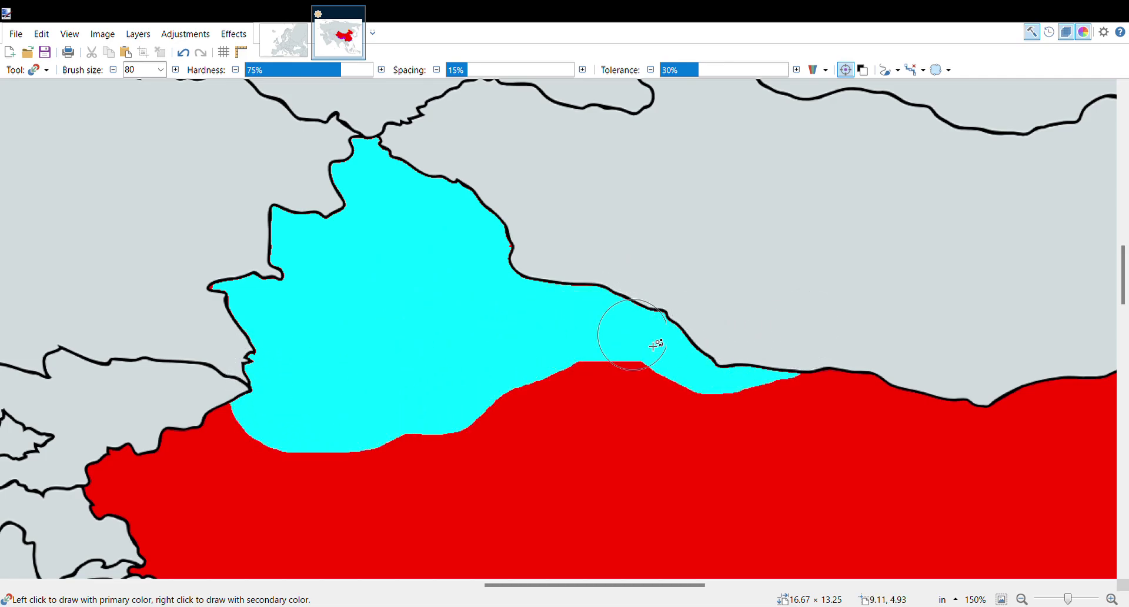
click(1023, 600)
click(1023, 599)
click(1023, 599)
click(1022, 599)
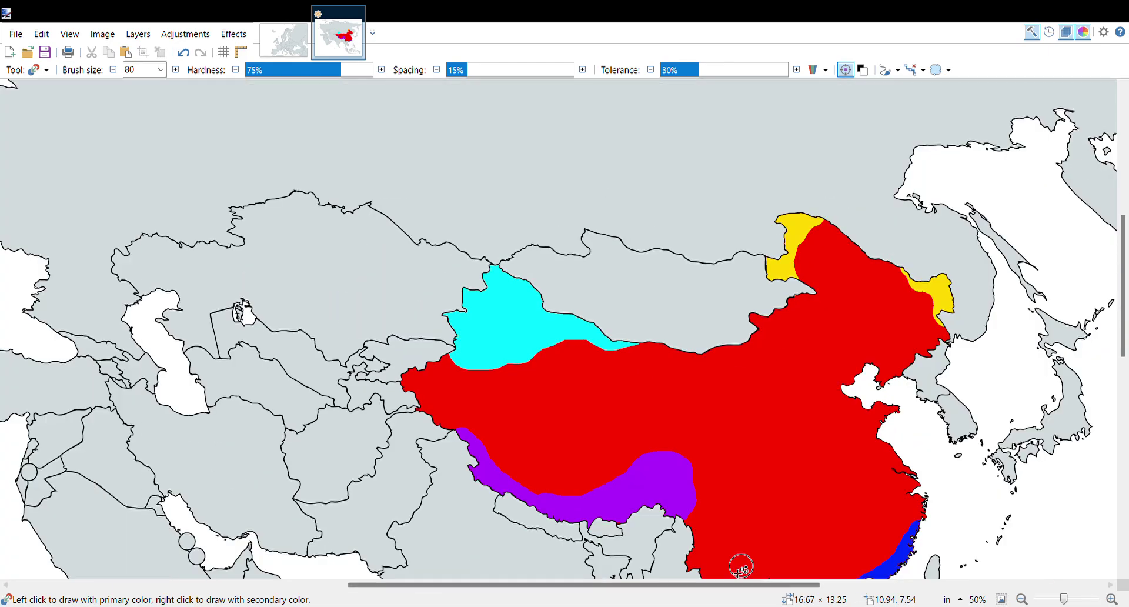
drag(649, 586, 698, 588)
scroll(699, 529, down, 2)
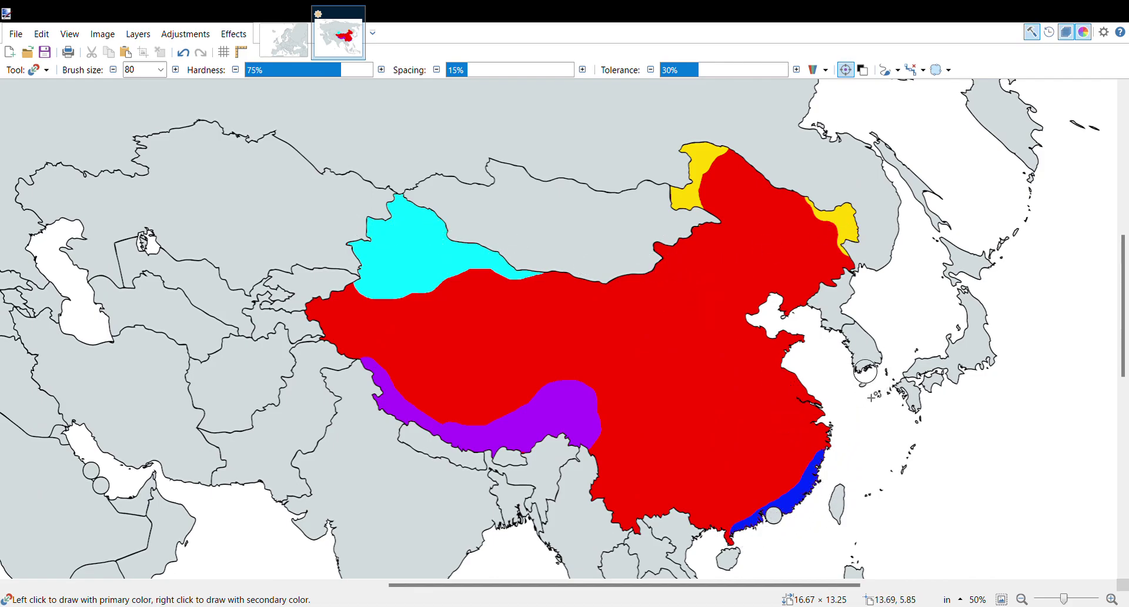
drag(799, 501, 811, 456)
scroll(888, 424, up, 2)
scroll(939, 538, down, 1)
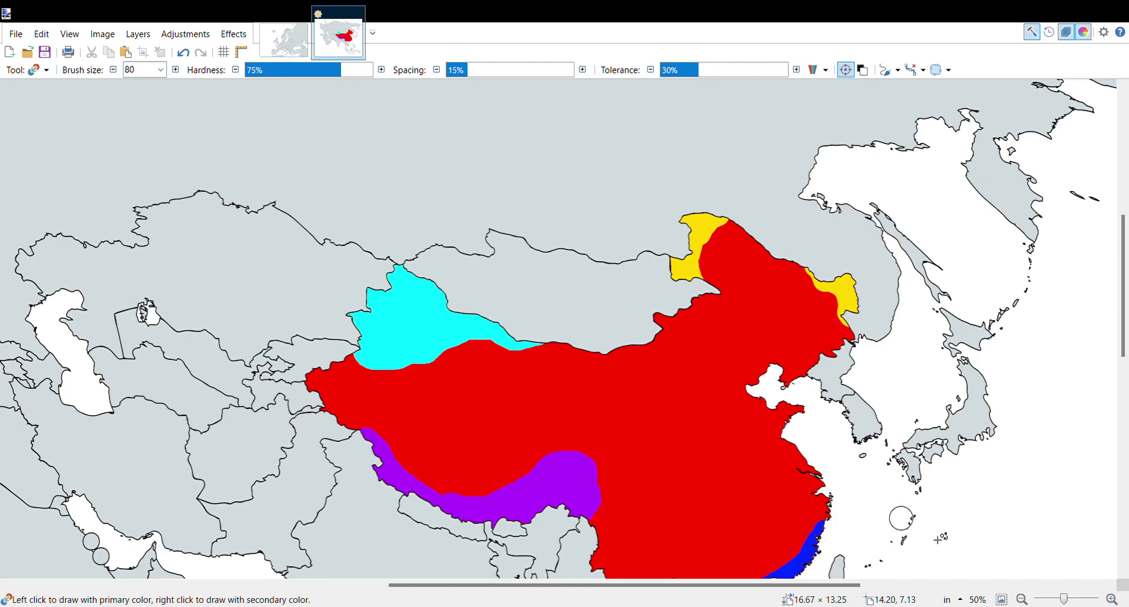
Step: Set the Recolor brush size to 40 and extend the yellow area beside Mongolia's eastern edge inland and along China's northern border
click(1111, 599)
click(1111, 599)
click(1111, 599)
scroll(811, 394, down, 3)
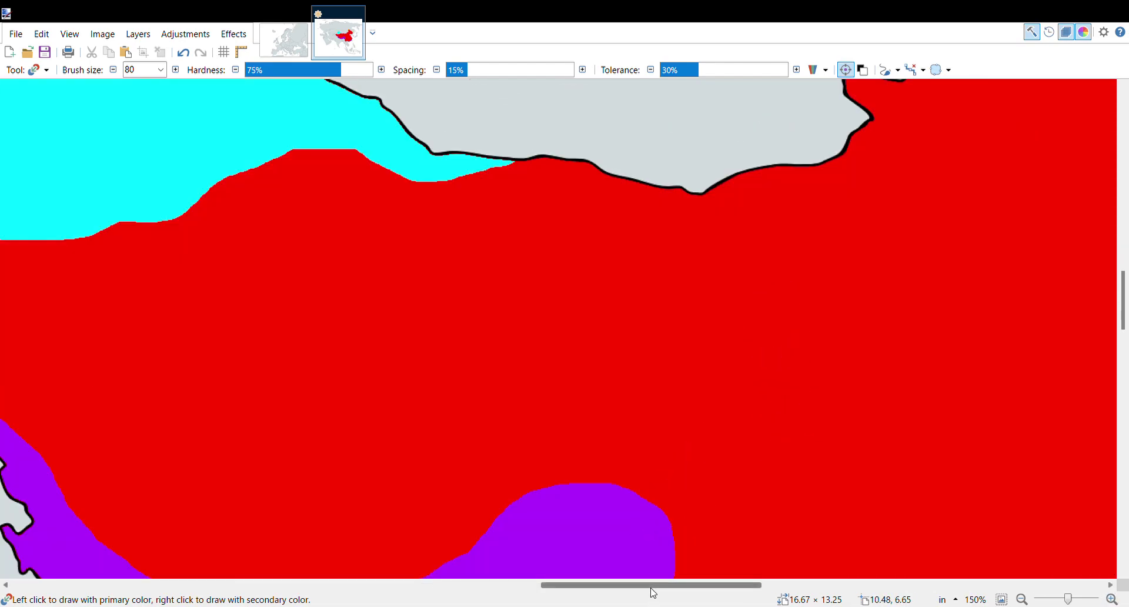
scroll(653, 593, right, 5)
scroll(745, 383, up, 3)
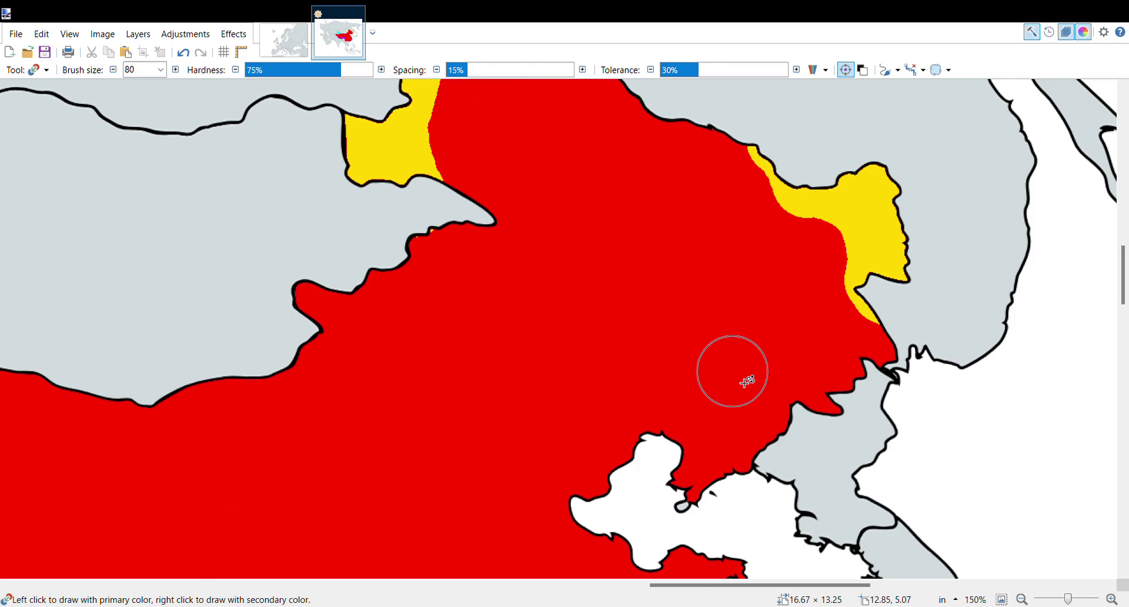
scroll(744, 383, up, 3)
scroll(747, 365, down, 2)
scroll(748, 353, down, 1)
scroll(749, 352, up, 1)
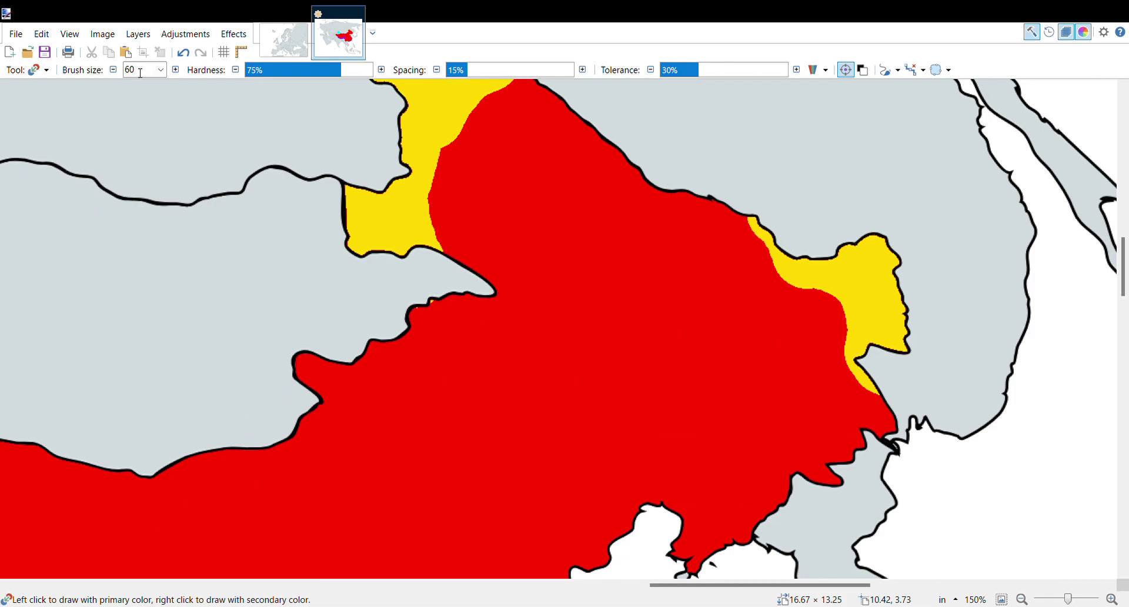
scroll(504, 151, up, 1)
drag(511, 157, 577, 200)
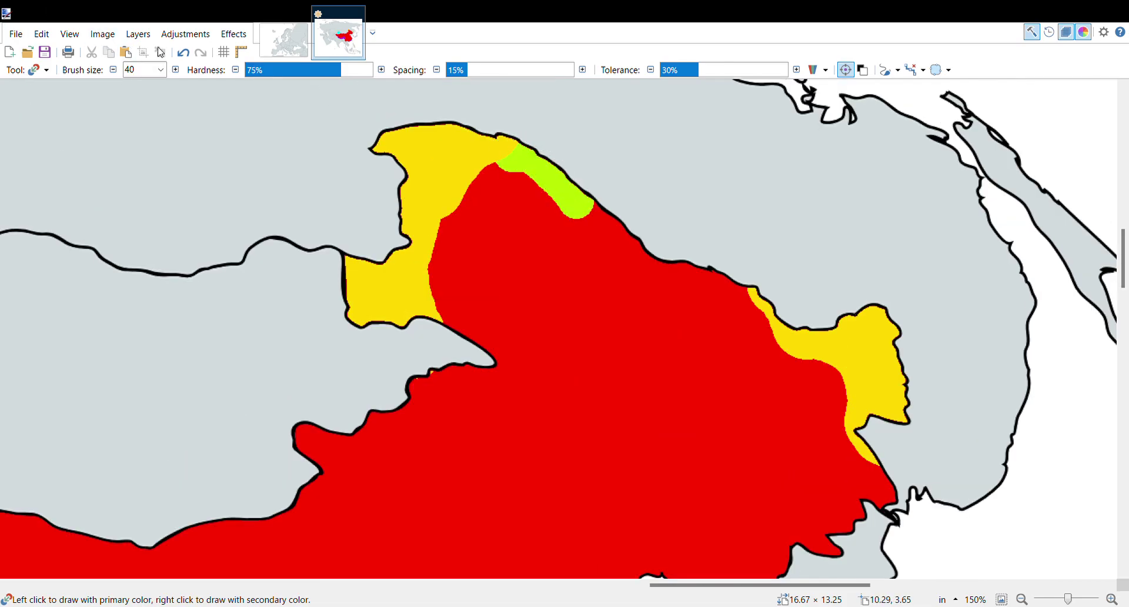
click(184, 53)
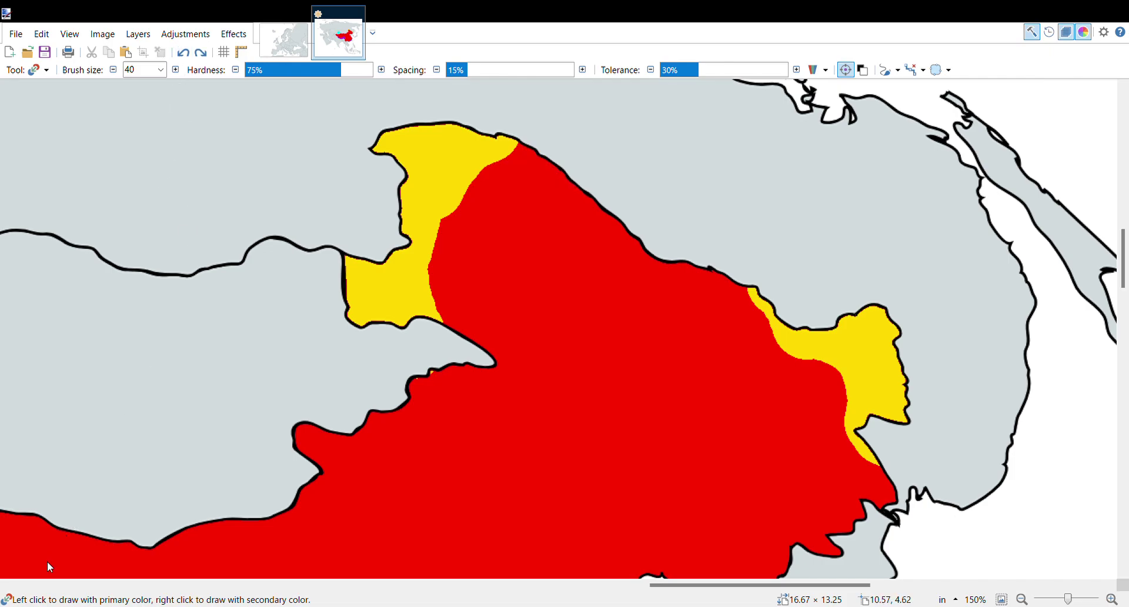
mouse_move(519, 158)
mouse_down()
mouse_move(565, 189)
mouse_move(496, 169)
mouse_move(453, 202)
mouse_move(438, 265)
mouse_move(470, 344)
mouse_move(453, 222)
mouse_move(511, 183)
mouse_up()
drag(559, 213, 551, 293)
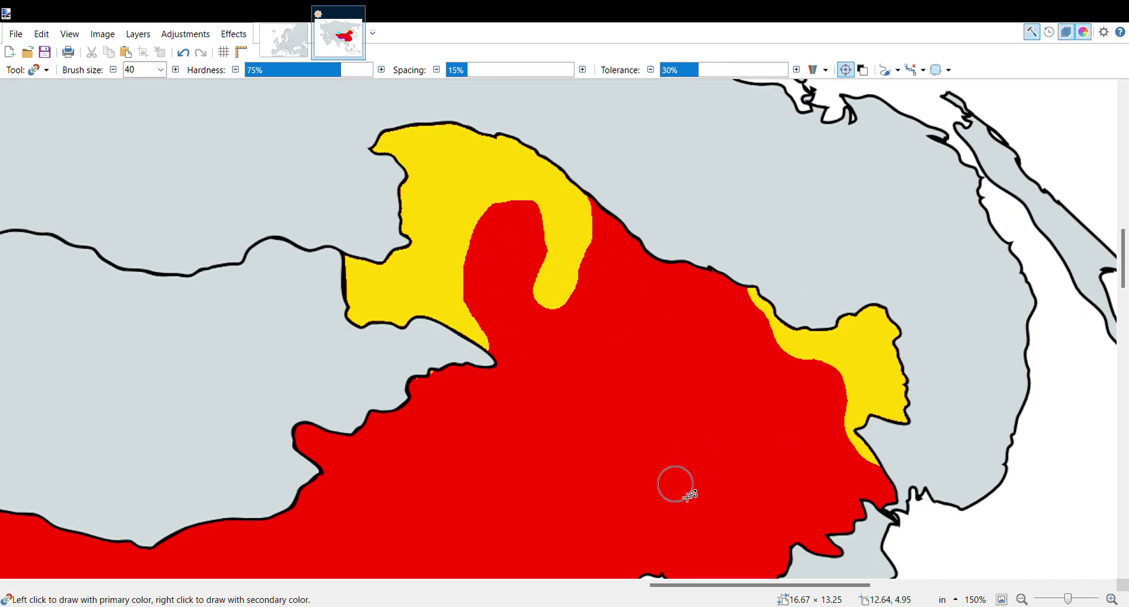
Step: Recolor the far-eastern yellow corner back to red and fill the red gap inside the northern area with yellow
scroll(676, 585, right, 3)
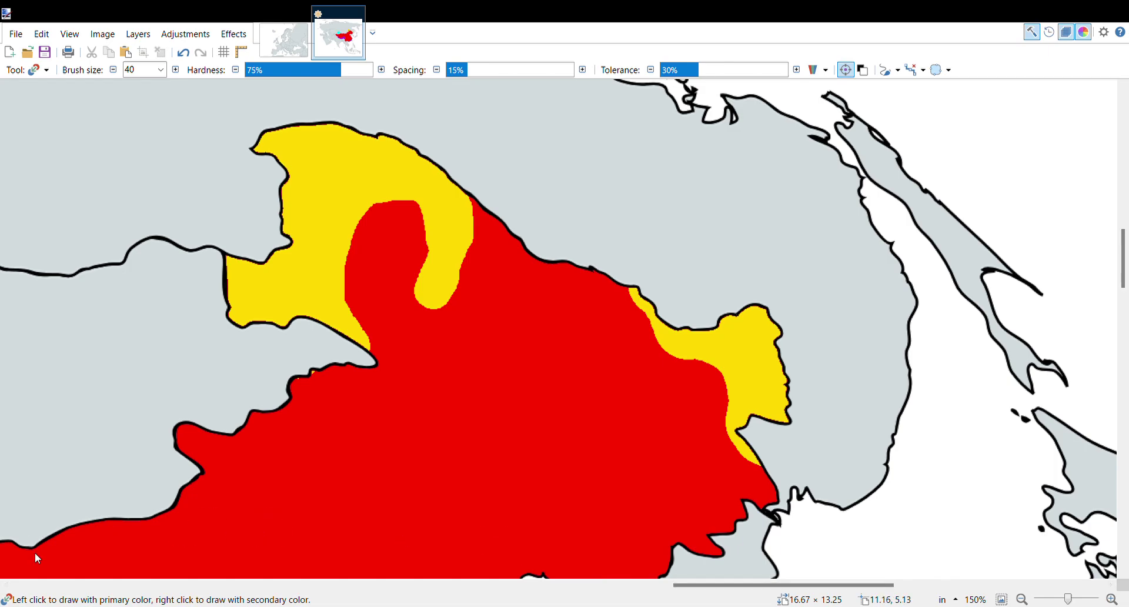
mouse_move(644, 338)
mouse_down()
mouse_move(663, 340)
mouse_move(663, 315)
mouse_move(625, 276)
mouse_move(718, 385)
mouse_move(723, 359)
mouse_move(732, 380)
mouse_move(720, 446)
mouse_move(758, 394)
mouse_move(744, 344)
mouse_move(686, 347)
mouse_move(764, 316)
mouse_move(788, 443)
mouse_move(765, 398)
mouse_up()
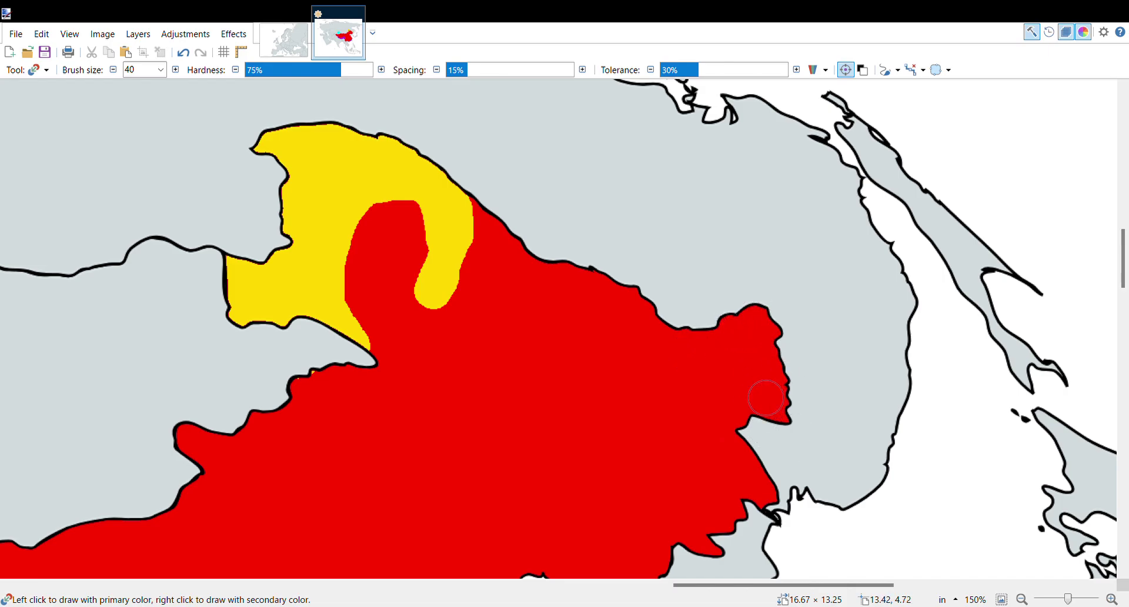
drag(732, 592, 687, 579)
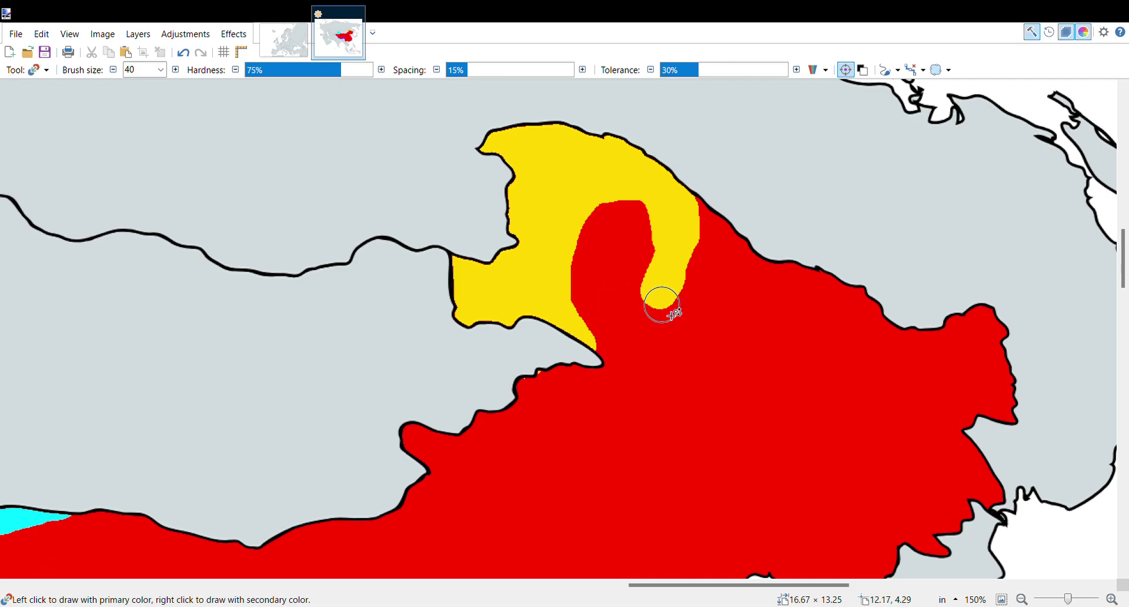
mouse_move(661, 304)
mouse_down()
mouse_move(649, 315)
mouse_move(660, 290)
mouse_move(609, 347)
mouse_move(569, 272)
mouse_move(577, 235)
mouse_move(643, 214)
mouse_move(629, 317)
mouse_move(592, 282)
mouse_move(638, 235)
mouse_up()
drag(610, 304, 603, 187)
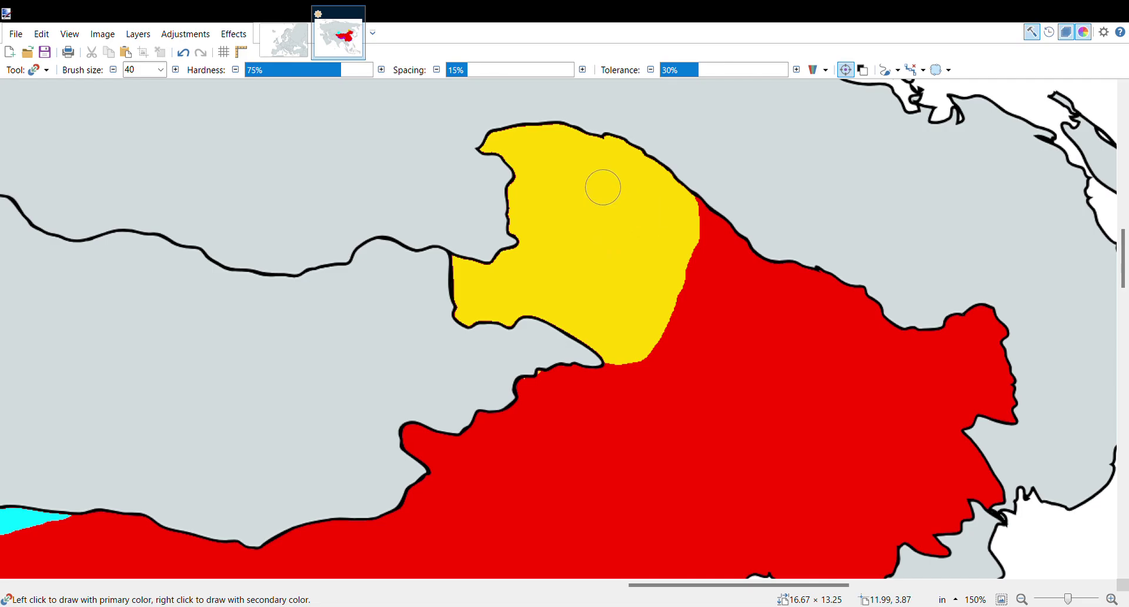
Step: Extend the northern yellow area southward to a rounded point and farther east along the Russian border
scroll(566, 163, down, 2)
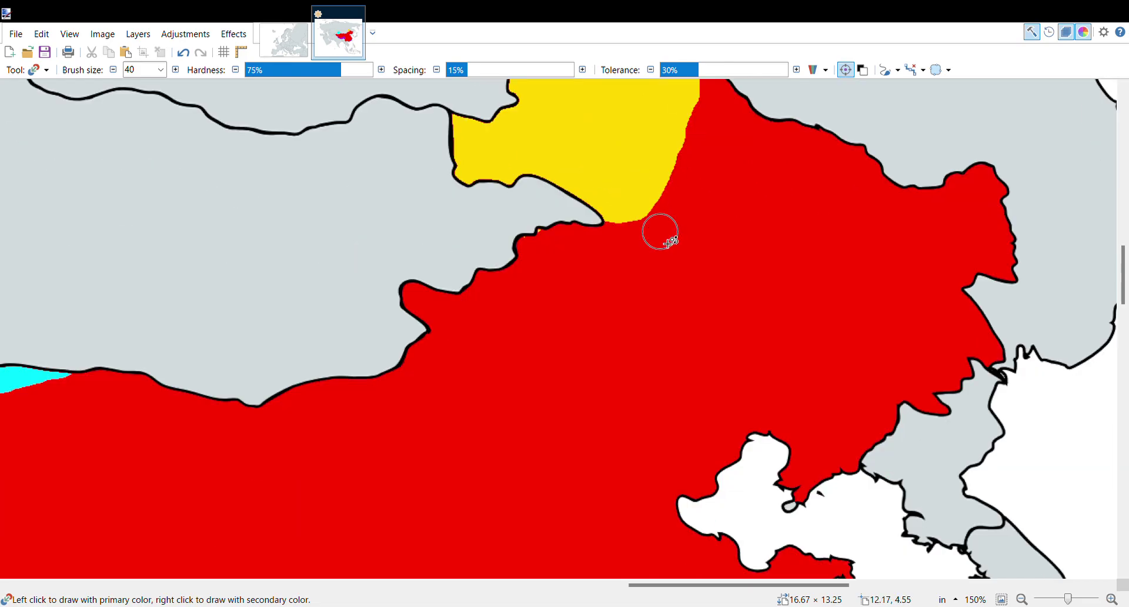
mouse_move(668, 182)
mouse_down()
mouse_move(679, 200)
mouse_move(660, 207)
mouse_move(680, 147)
mouse_move(729, 109)
mouse_move(687, 205)
mouse_move(606, 216)
mouse_up()
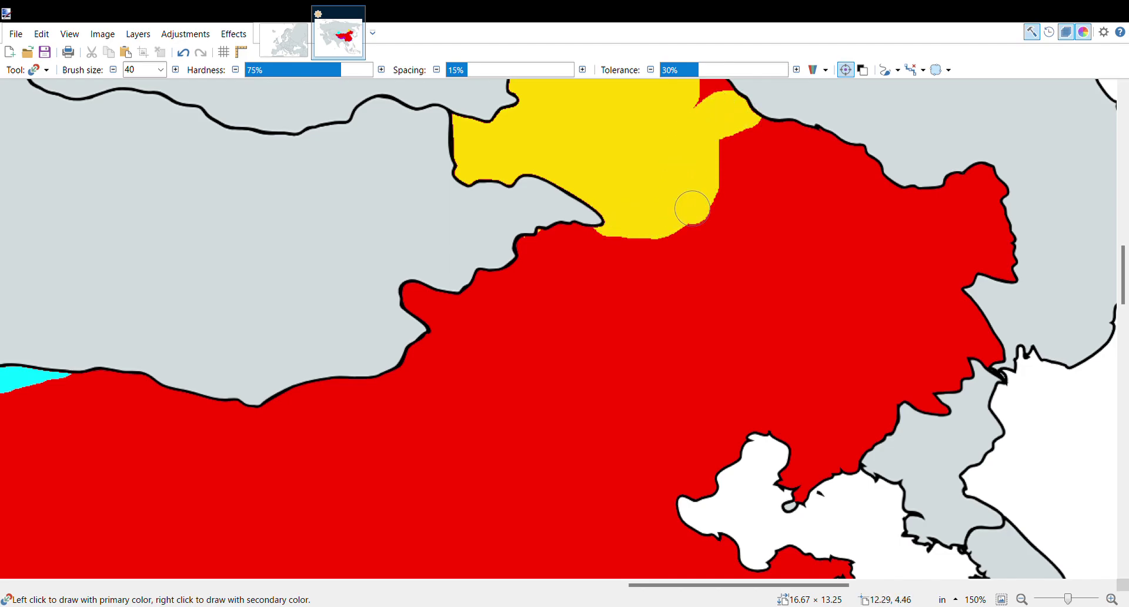
mouse_move(692, 208)
mouse_down()
mouse_move(678, 247)
mouse_move(625, 221)
mouse_move(689, 278)
mouse_move(696, 228)
mouse_up()
mouse_move(697, 162)
mouse_down()
mouse_move(708, 280)
mouse_move(681, 287)
mouse_move(718, 140)
mouse_move(718, 163)
mouse_up()
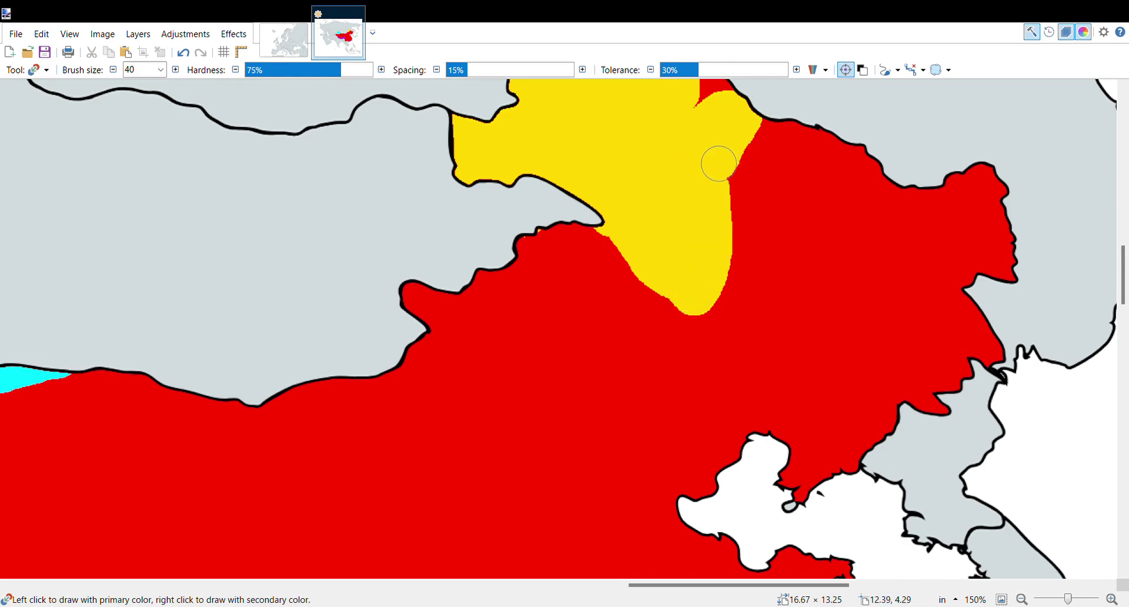
scroll(720, 213, up, 3)
drag(704, 215, 718, 257)
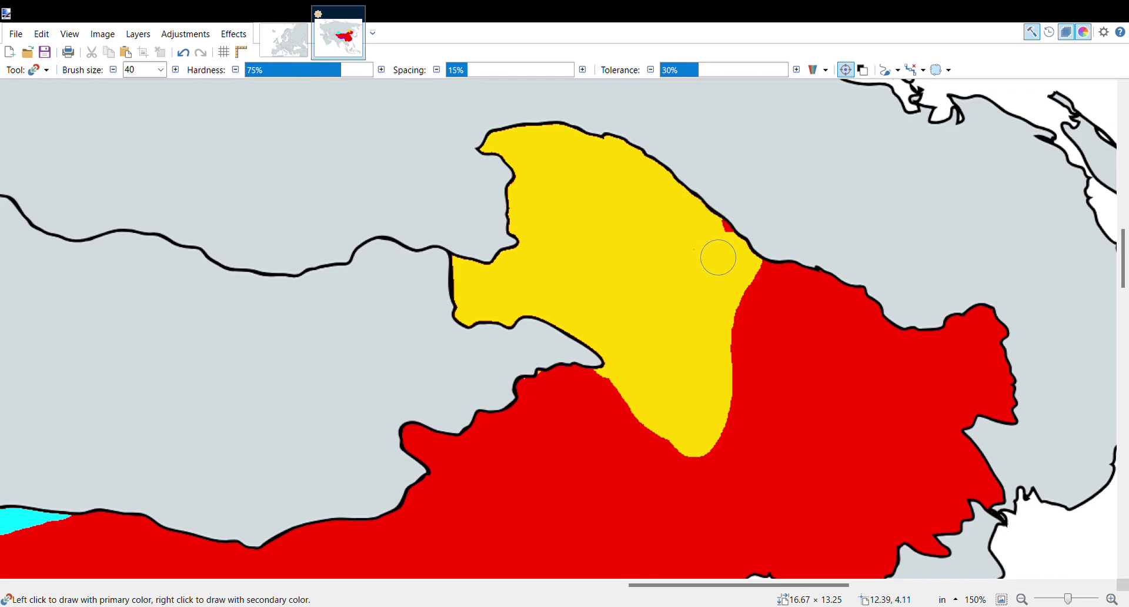
Step: Widen the blue coastal strip inland, extending it west to the Vietnamese border and north past the Yangtze mouth
scroll(732, 226, down, 15)
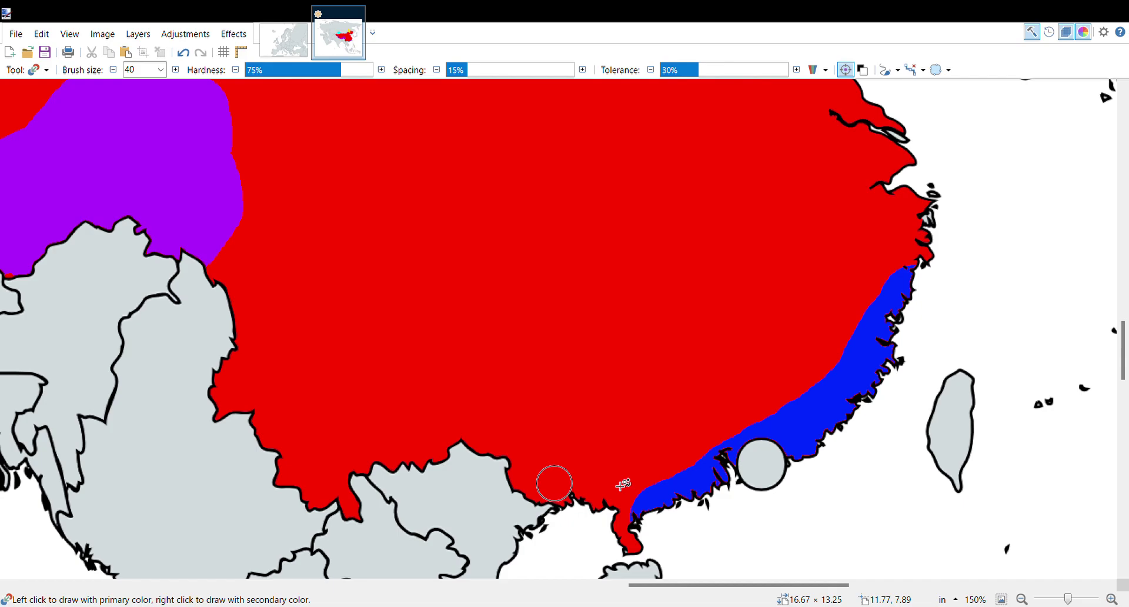
mouse_move(770, 437)
mouse_down()
mouse_move(830, 317)
mouse_move(827, 336)
mouse_move(875, 284)
mouse_move(836, 337)
mouse_move(916, 240)
mouse_move(912, 195)
mouse_move(856, 290)
mouse_move(894, 196)
mouse_move(850, 265)
mouse_move(781, 398)
mouse_move(640, 512)
mouse_move(629, 546)
mouse_move(619, 496)
mouse_move(764, 406)
mouse_move(612, 489)
mouse_move(550, 500)
mouse_move(521, 491)
mouse_move(732, 448)
mouse_move(799, 357)
mouse_move(824, 297)
mouse_move(851, 120)
mouse_move(887, 214)
mouse_move(874, 104)
mouse_move(864, 156)
mouse_move(892, 148)
mouse_move(877, 255)
mouse_move(867, 218)
mouse_up()
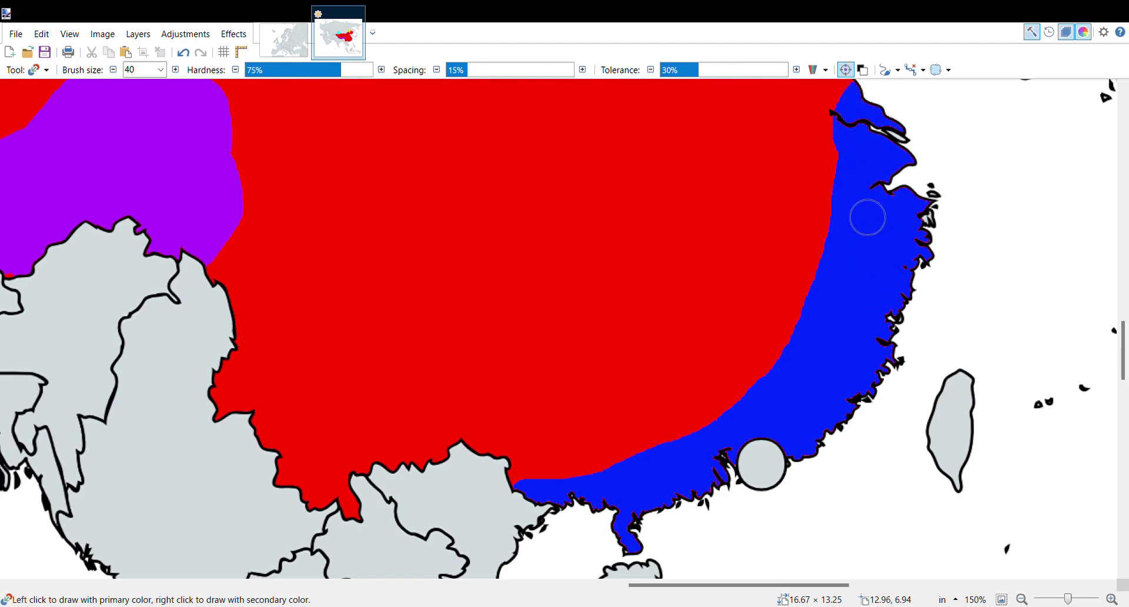
scroll(864, 164, down, 2)
scroll(848, 139, up, 3)
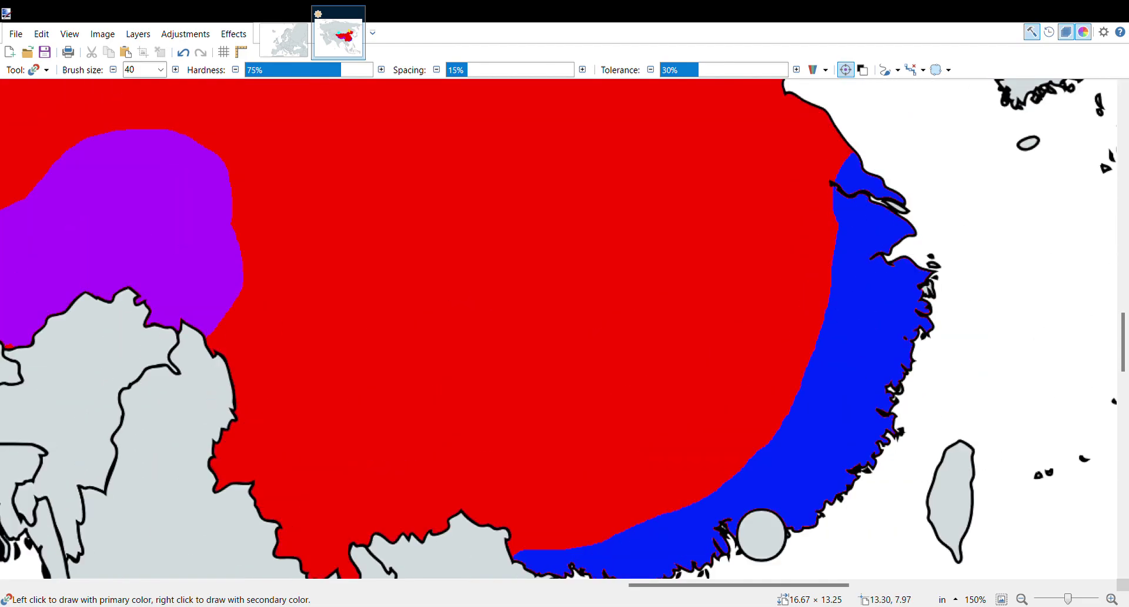
Step: Widen the purple Himalayan band northward and round out its eastern end
click(1021, 599)
click(1021, 599)
scroll(696, 290, up, 3)
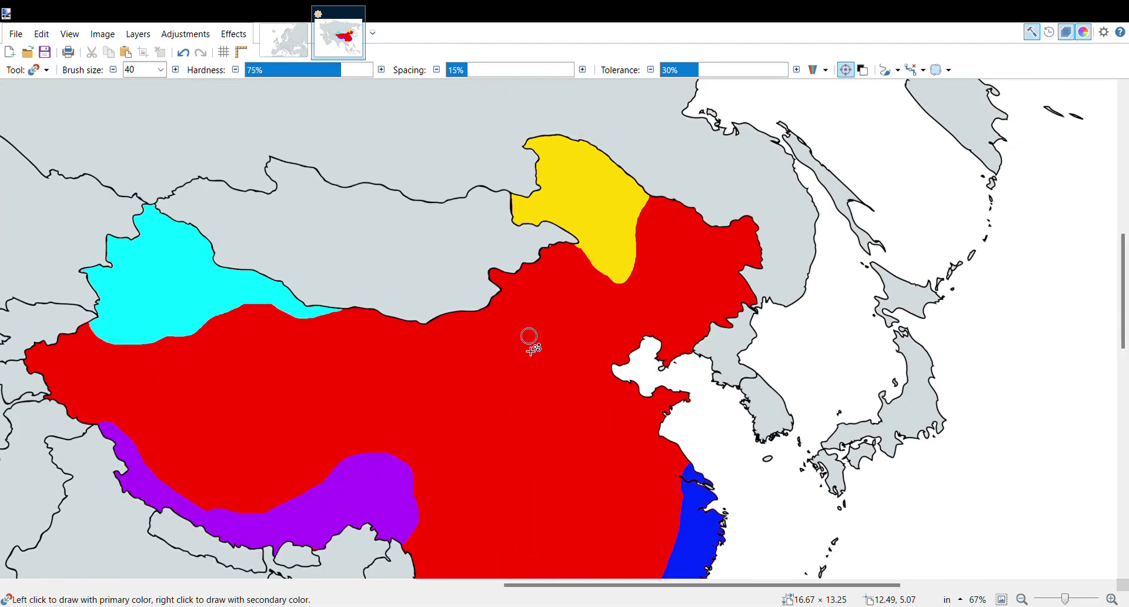
drag(894, 585, 809, 585)
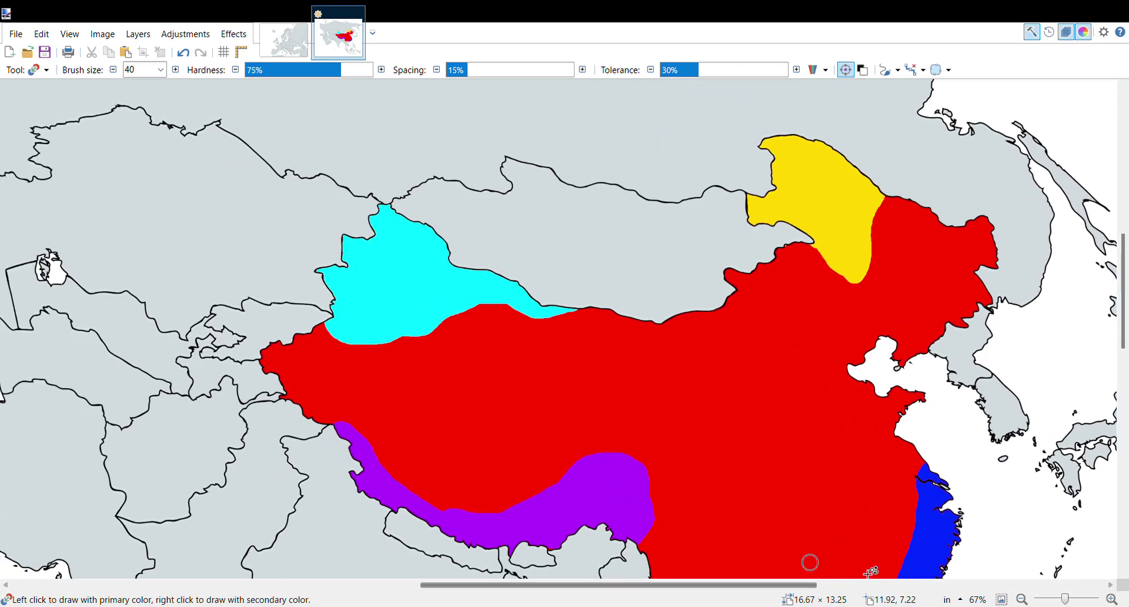
scroll(538, 411, up, 2)
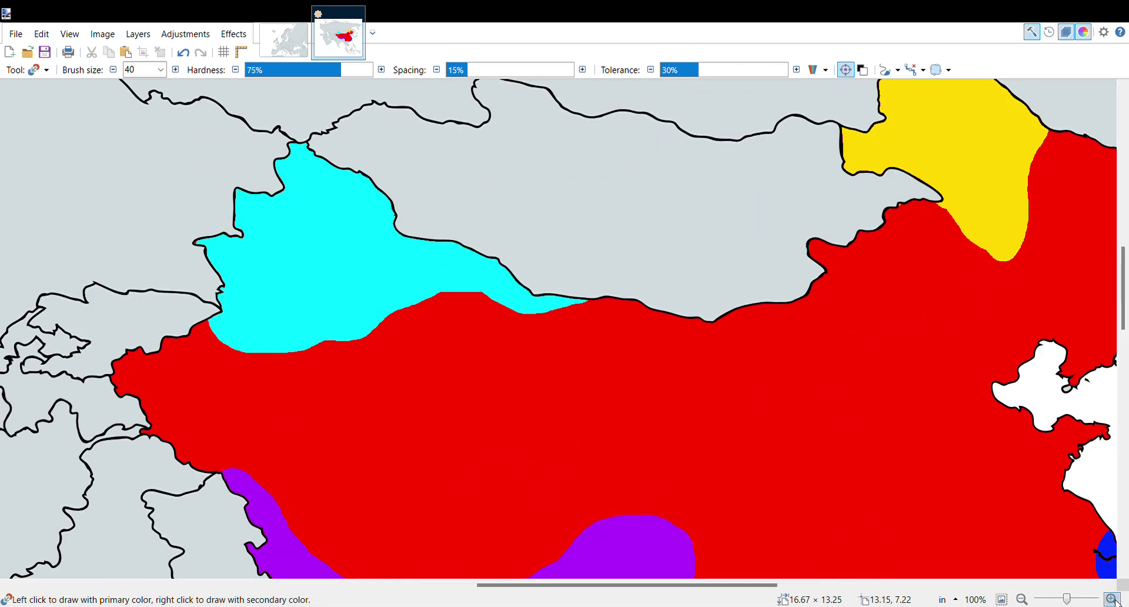
scroll(538, 413, down, 1)
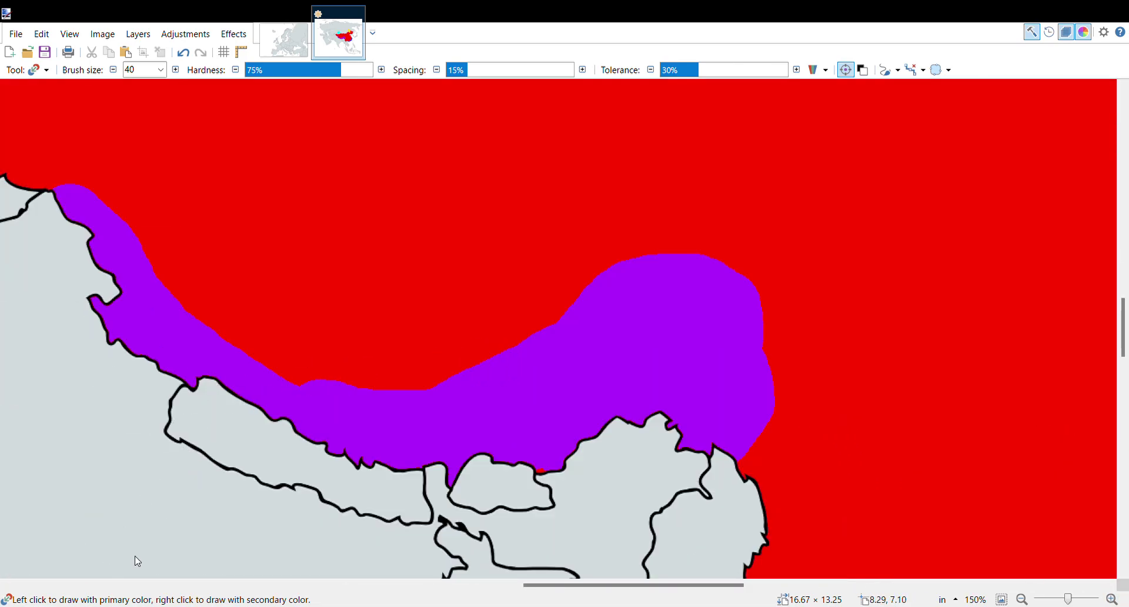
click(764, 350)
Step: Set the brush size to 70, fill the red sliver in the purple area and widen its western half northward
click(1022, 599)
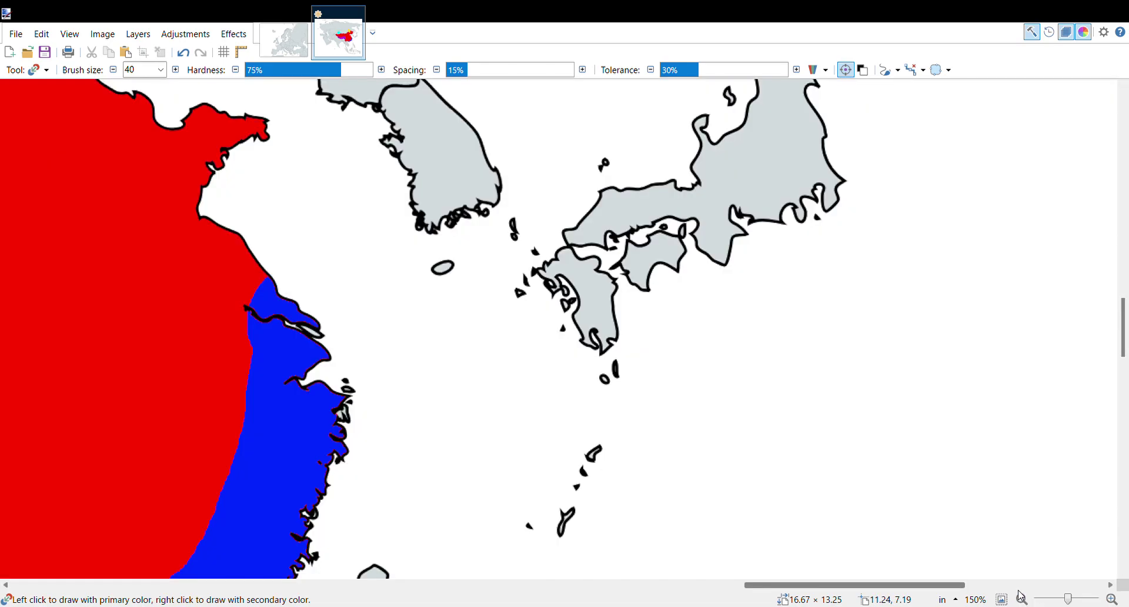
click(1023, 599)
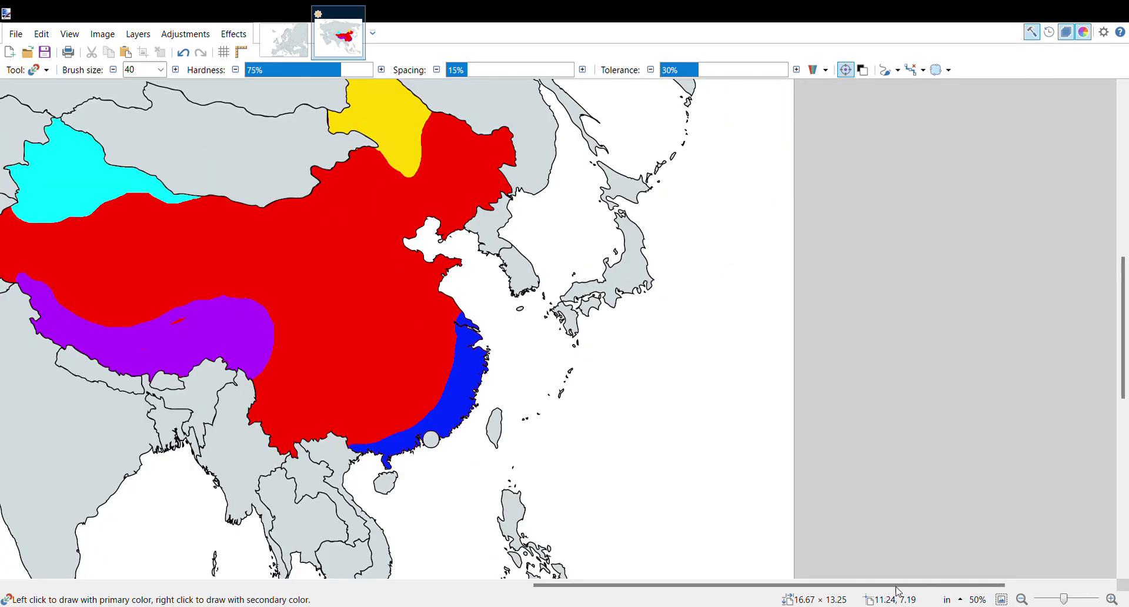
drag(723, 585, 659, 569)
scroll(658, 569, left, 5)
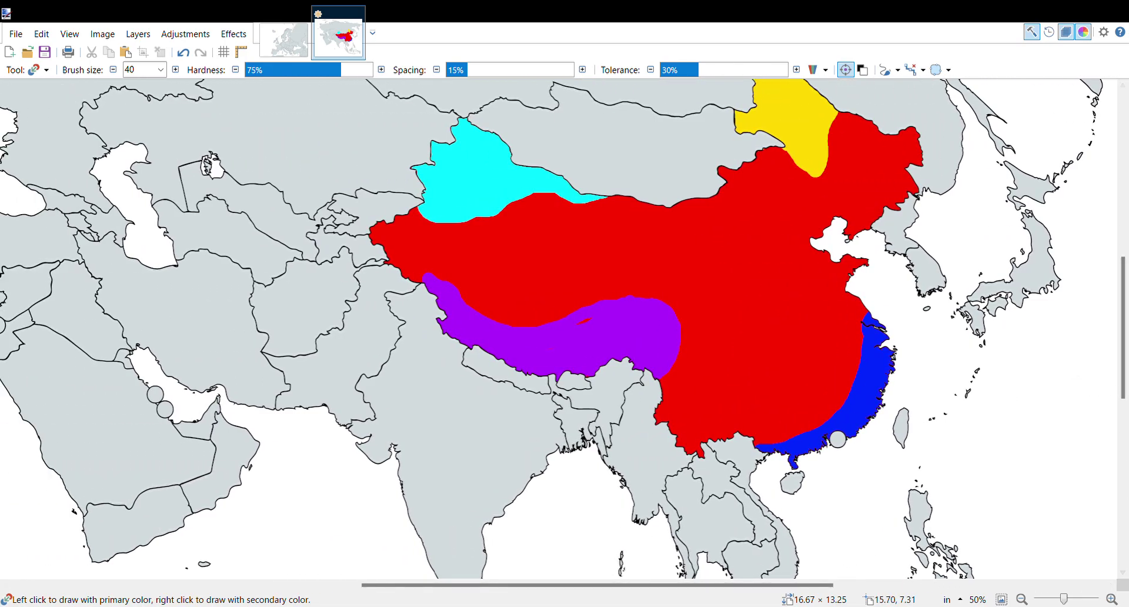
click(1112, 599)
click(1112, 599)
click(1113, 599)
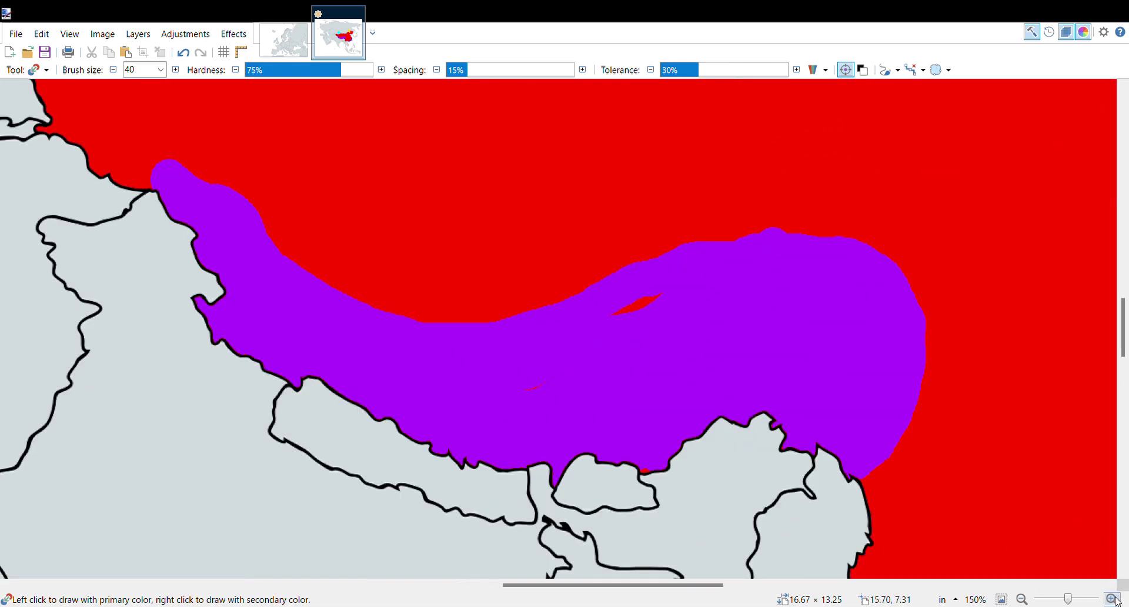
drag(630, 296, 663, 298)
mouse_move(347, 271)
mouse_down()
mouse_move(504, 292)
mouse_move(554, 285)
mouse_move(435, 284)
mouse_up()
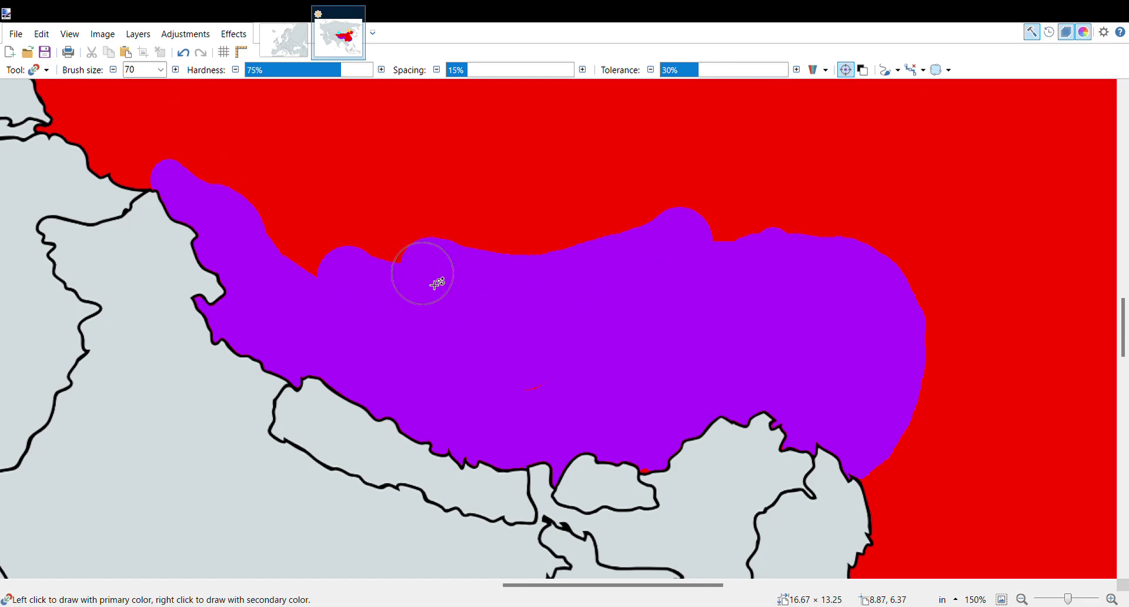
mouse_move(257, 232)
mouse_down()
mouse_move(297, 257)
mouse_move(257, 199)
mouse_up()
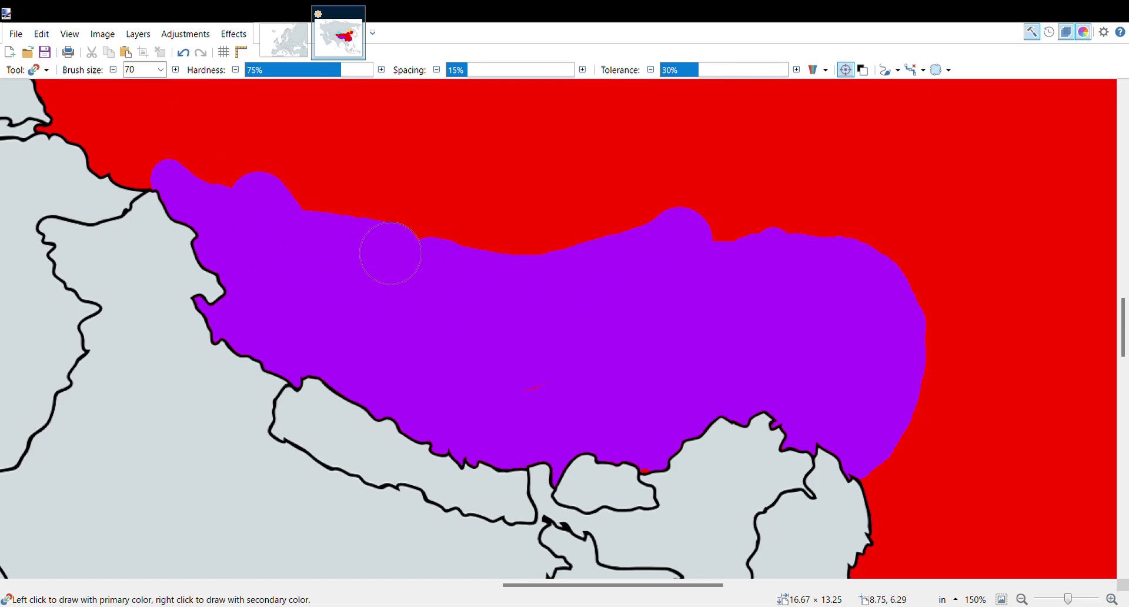
drag(390, 252, 615, 225)
Step: Recolor the eastern part of the purple area back to red, ending the purple just east of Bhutan
drag(904, 284, 938, 378)
drag(672, 590, 764, 590)
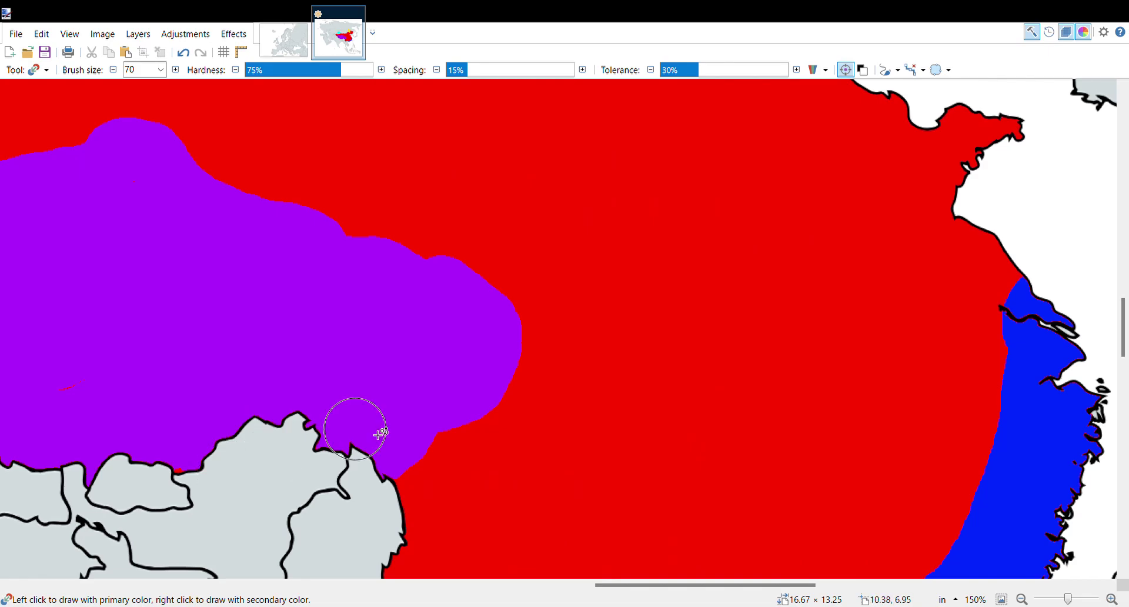
key(ctrl+z)
mouse_move(471, 409)
mouse_down()
mouse_move(464, 214)
mouse_move(471, 303)
mouse_move(418, 244)
mouse_move(441, 362)
mouse_move(371, 463)
mouse_move(429, 244)
mouse_move(398, 378)
mouse_move(362, 381)
mouse_move(345, 234)
mouse_move(252, 411)
mouse_move(298, 297)
mouse_move(231, 426)
mouse_move(261, 344)
mouse_move(245, 184)
mouse_move(317, 321)
mouse_move(112, 117)
mouse_move(236, 305)
mouse_move(300, 455)
mouse_up()
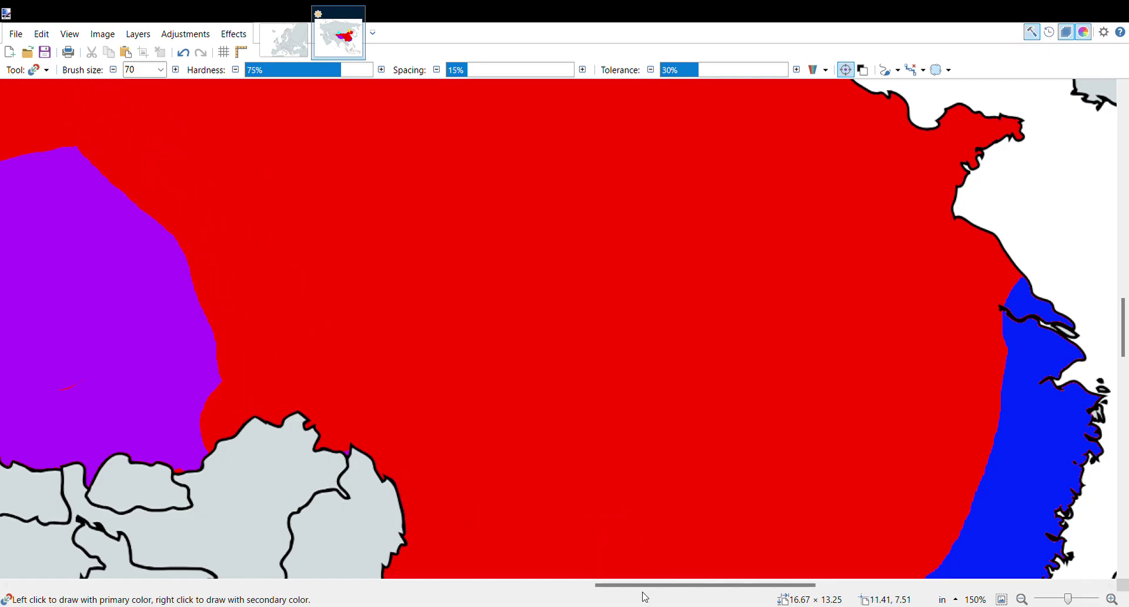
Step: Examine the purple and cyan territories in western China and their extent on the whole map
drag(645, 585, 505, 585)
scroll(648, 378, up, 4)
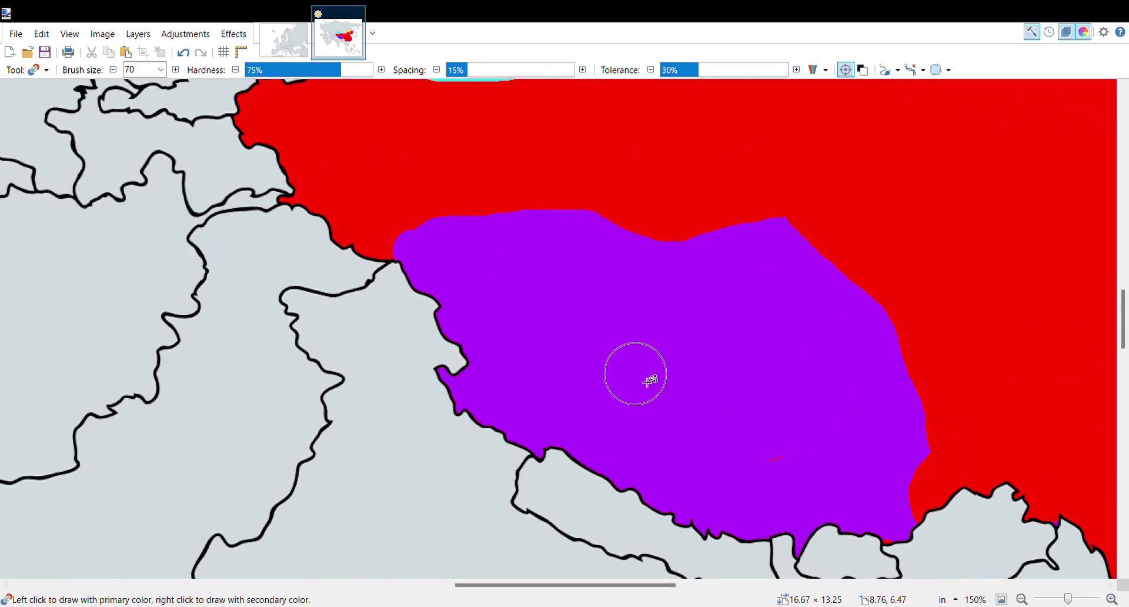
scroll(645, 349, down, 1)
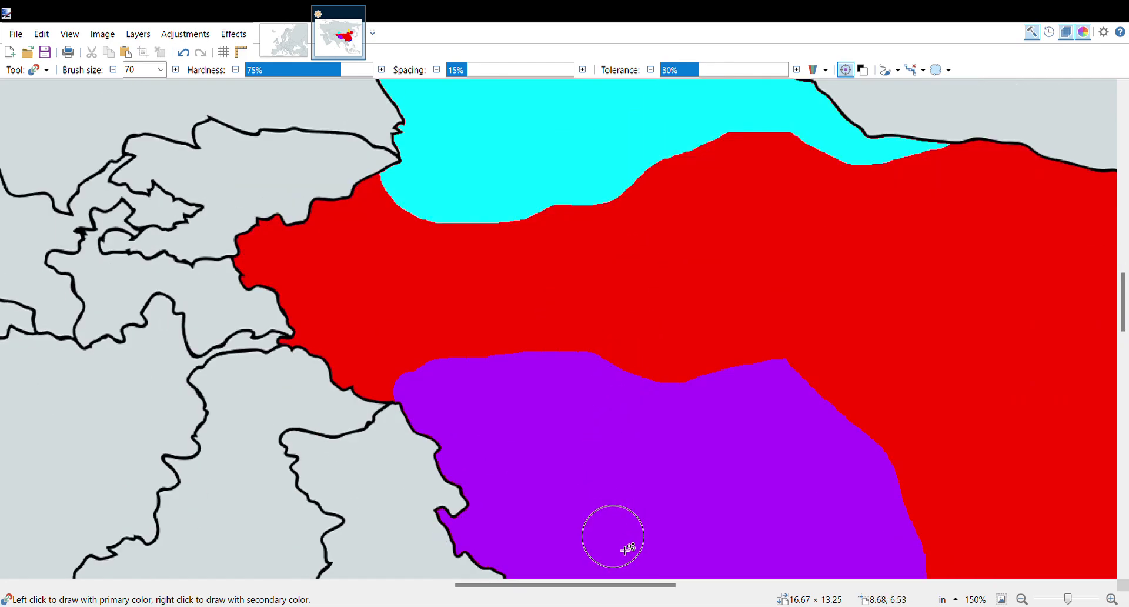
drag(614, 585, 647, 584)
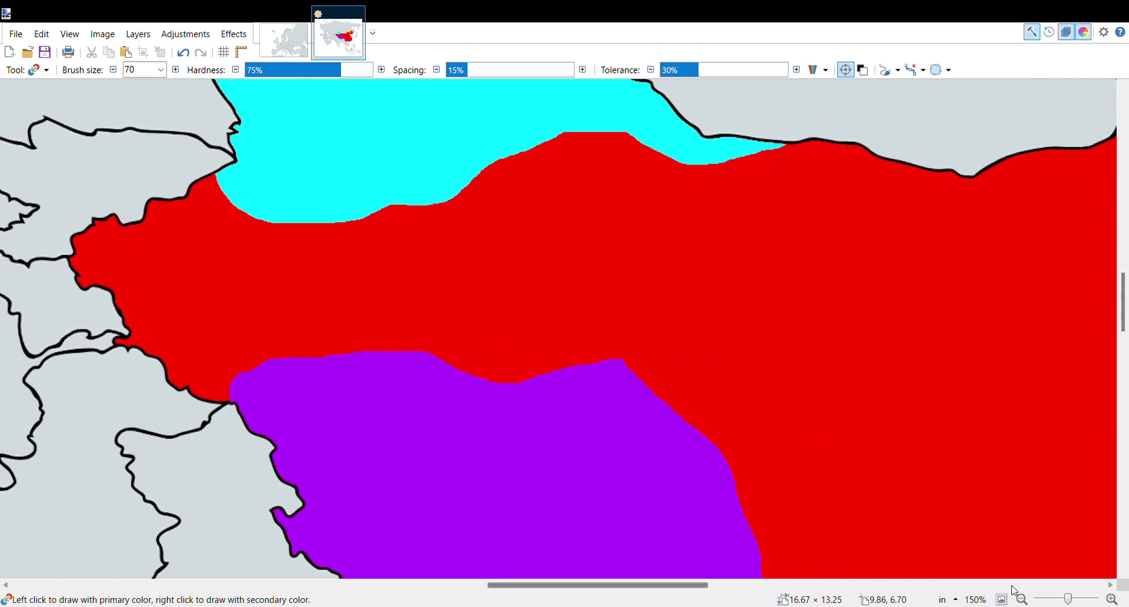
key(ctrl+minus)
key(ctrl+minus)
key(ctrl+minus)
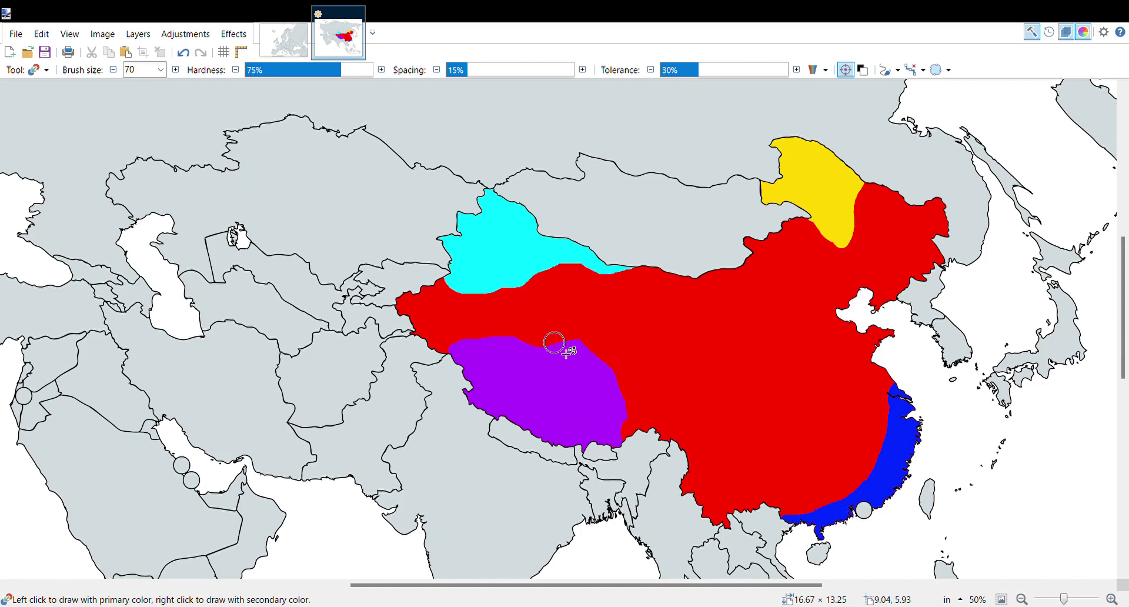
click(1120, 600)
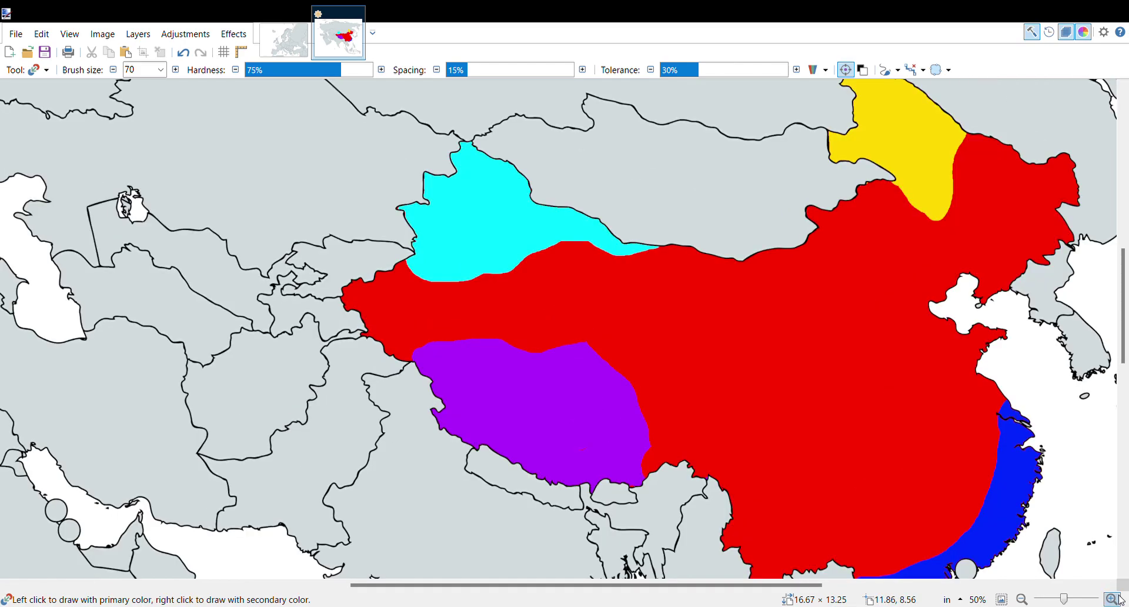
click(1118, 598)
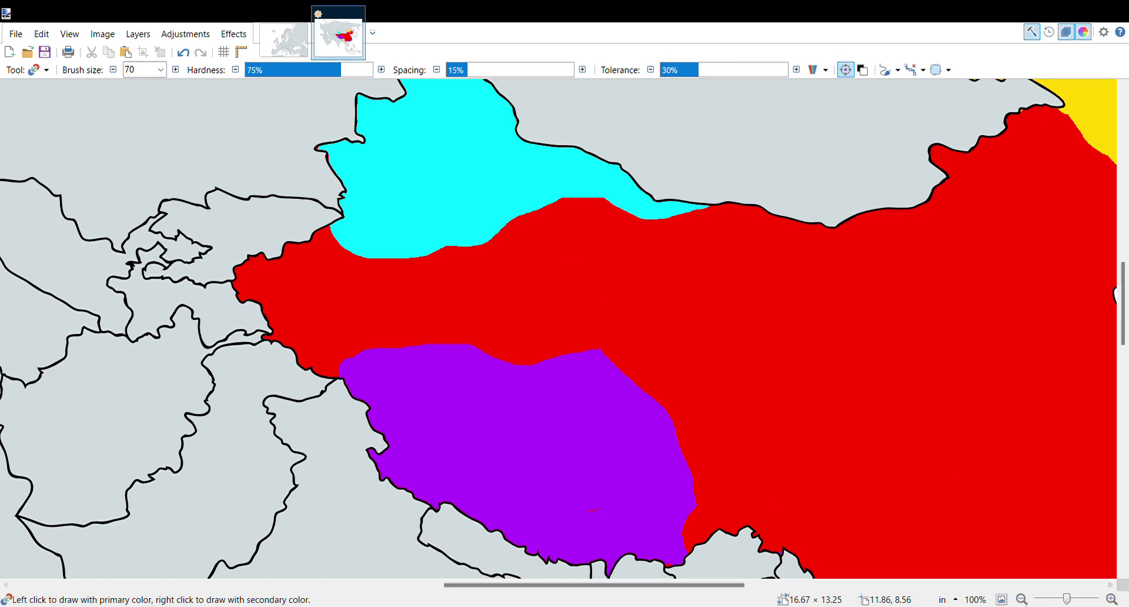
Step: Extend the cyan territory's southern edge further south into the red, from the Kyrgyz border eastward to its tip at the Mongolian border
click(1022, 599)
click(1021, 599)
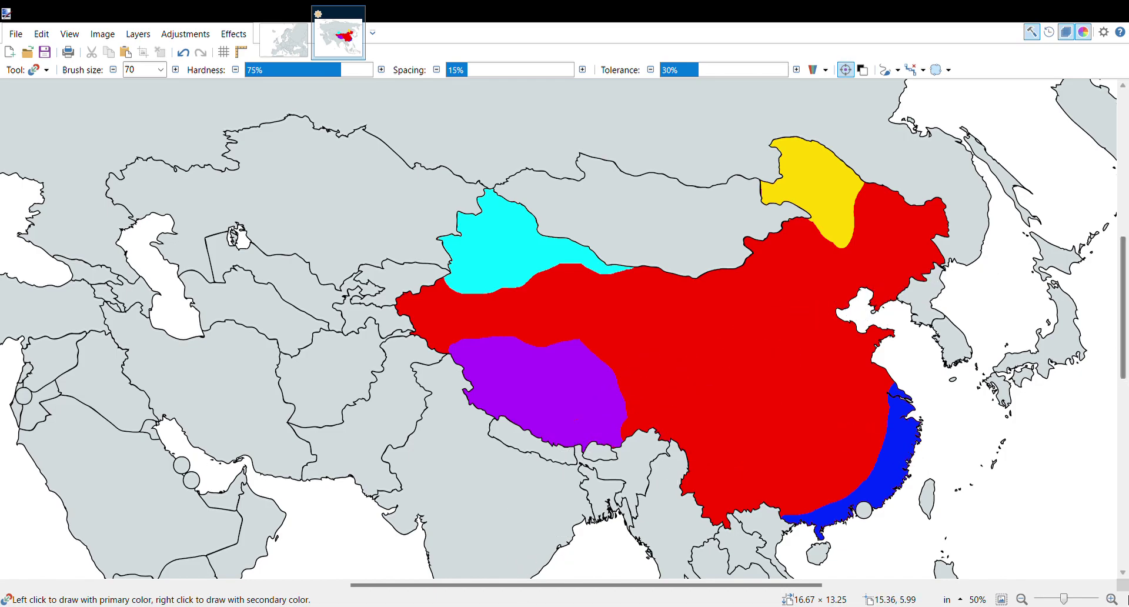
click(1111, 599)
click(1111, 598)
click(1112, 599)
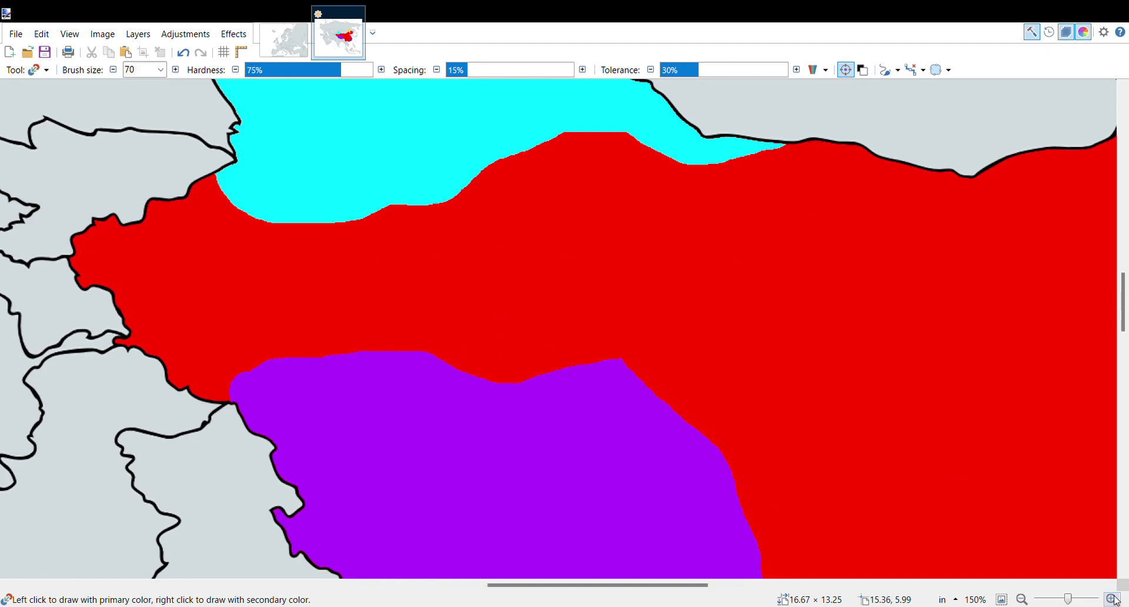
scroll(252, 277, up, 3)
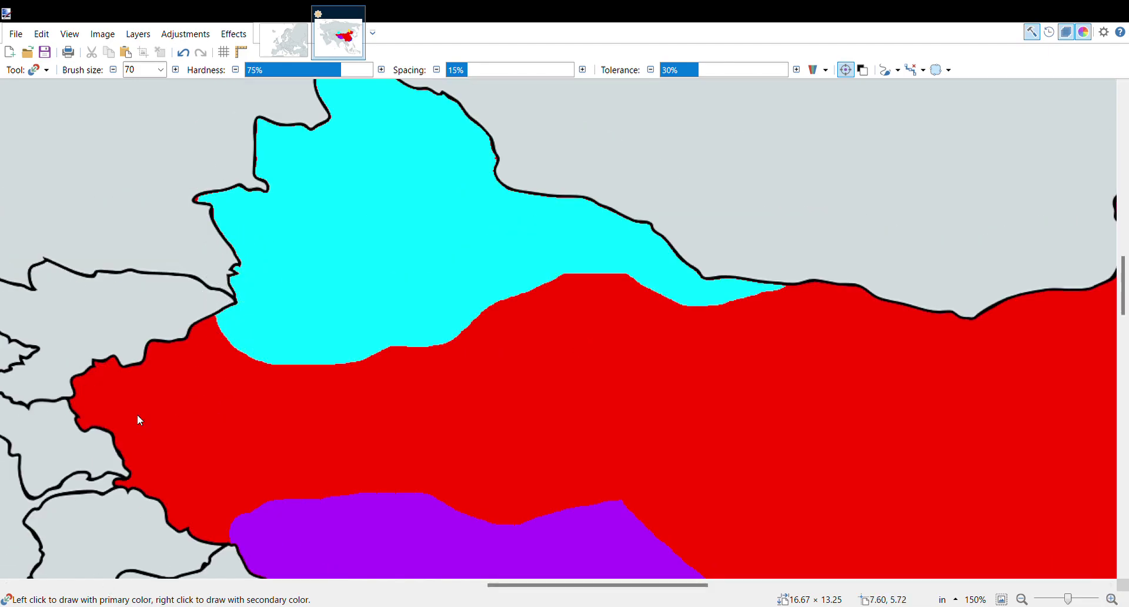
click(204, 340)
mouse_move(204, 340)
mouse_down()
mouse_move(238, 346)
mouse_move(194, 365)
mouse_move(159, 329)
mouse_move(151, 345)
mouse_move(182, 358)
mouse_move(288, 353)
mouse_move(433, 322)
mouse_move(349, 349)
mouse_up()
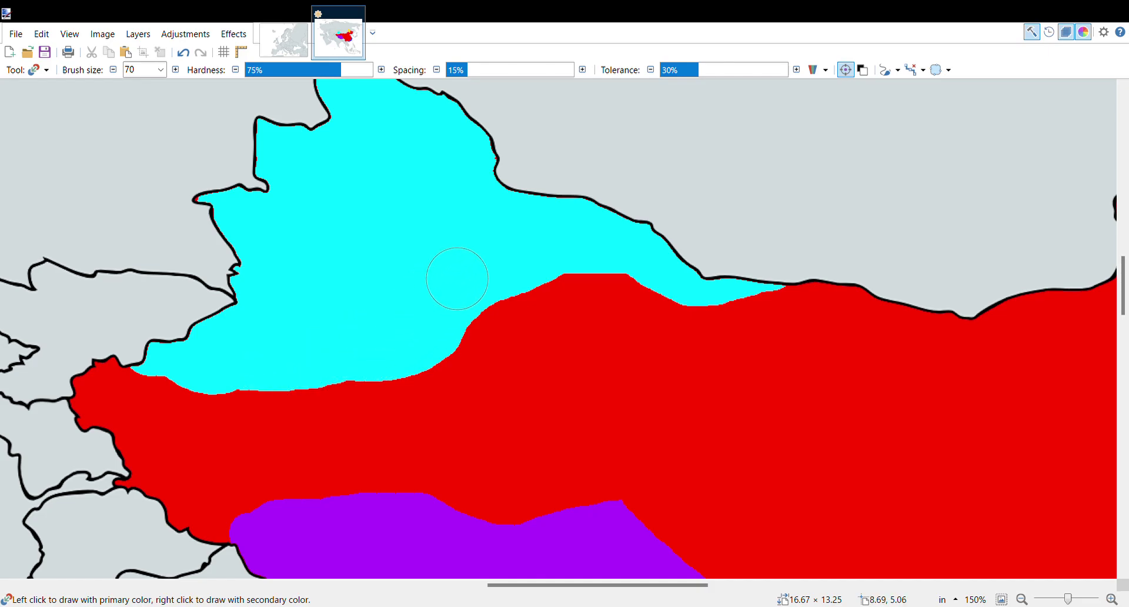
mouse_move(457, 278)
mouse_down()
mouse_move(455, 307)
mouse_move(550, 257)
mouse_move(415, 330)
mouse_move(688, 277)
mouse_move(415, 369)
mouse_move(329, 382)
mouse_move(276, 427)
mouse_move(288, 376)
mouse_move(288, 444)
mouse_move(282, 406)
mouse_up()
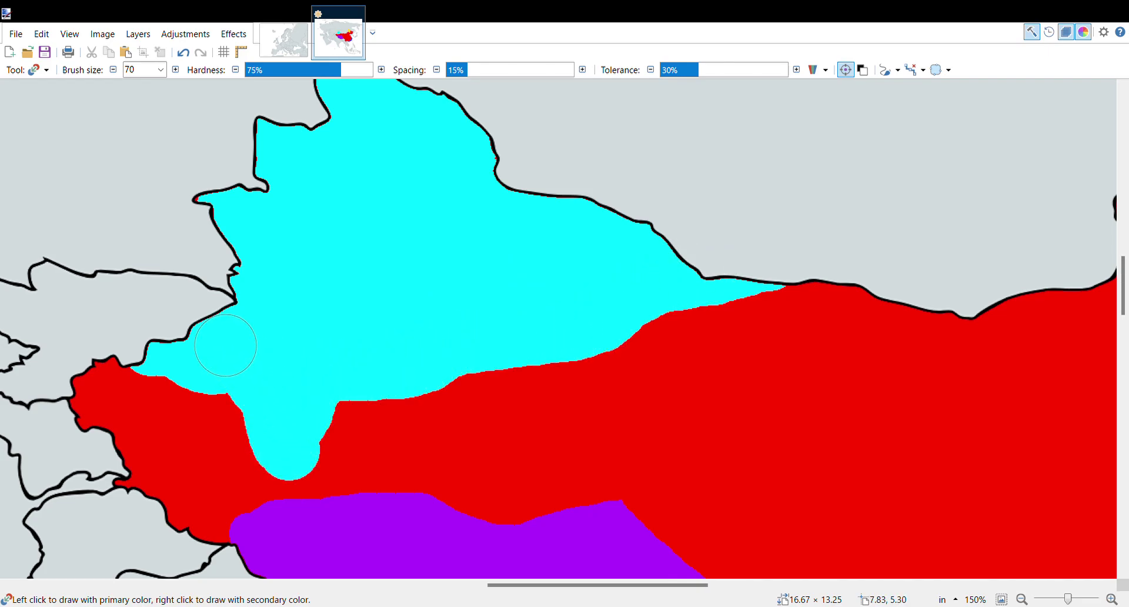
Step: Paint cyan down to the purple territory and over the remaining red at China's westernmost tip
drag(225, 345, 286, 489)
mouse_move(274, 382)
mouse_down()
mouse_move(312, 529)
mouse_move(361, 372)
mouse_move(347, 482)
mouse_move(403, 361)
mouse_up()
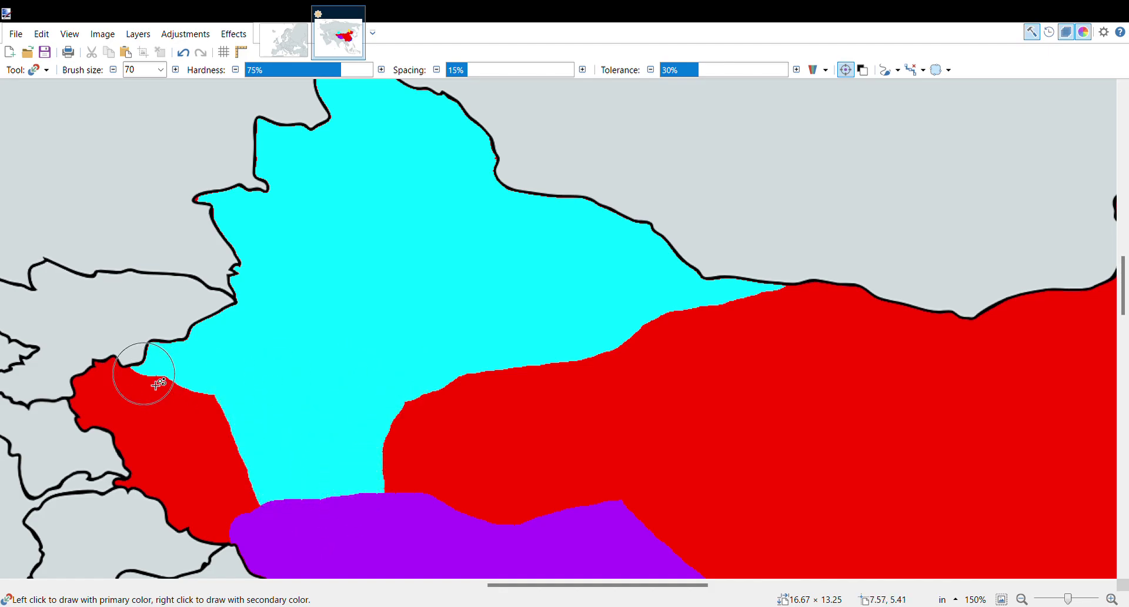
drag(563, 590, 493, 590)
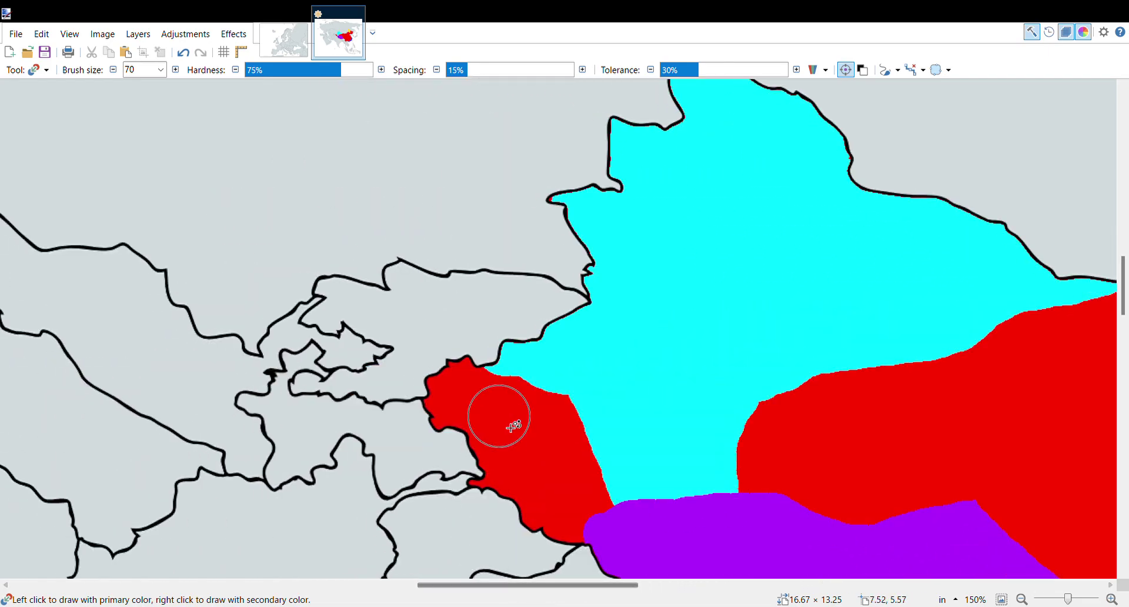
click(484, 382)
mouse_move(484, 383)
mouse_down()
mouse_move(419, 435)
mouse_move(544, 412)
mouse_move(499, 464)
mouse_move(586, 396)
mouse_up()
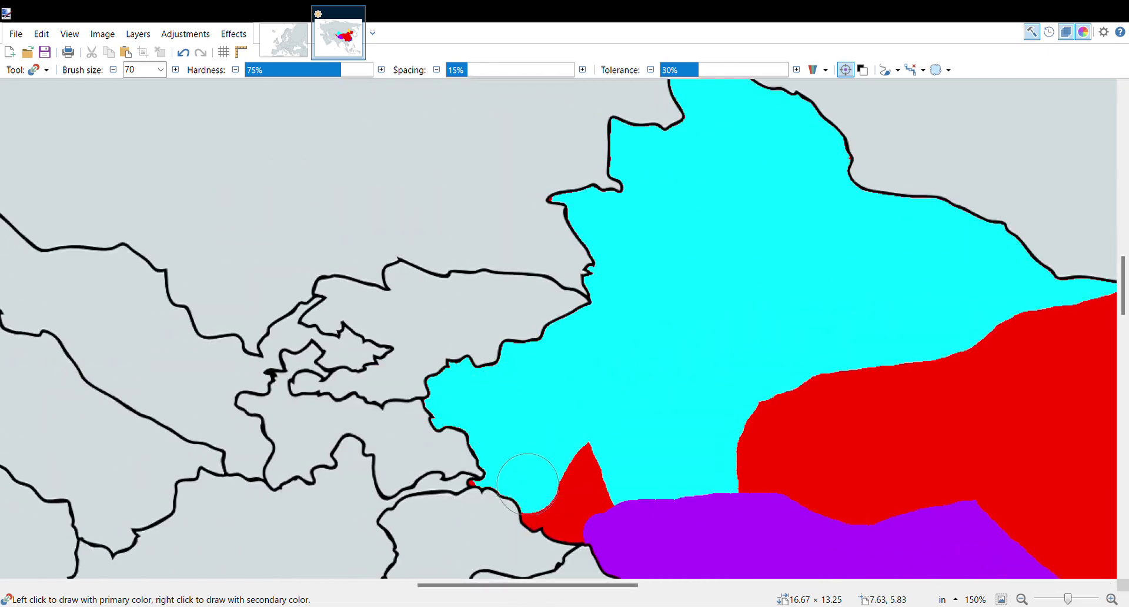
mouse_move(527, 483)
mouse_down()
mouse_move(567, 535)
mouse_move(560, 438)
mouse_up()
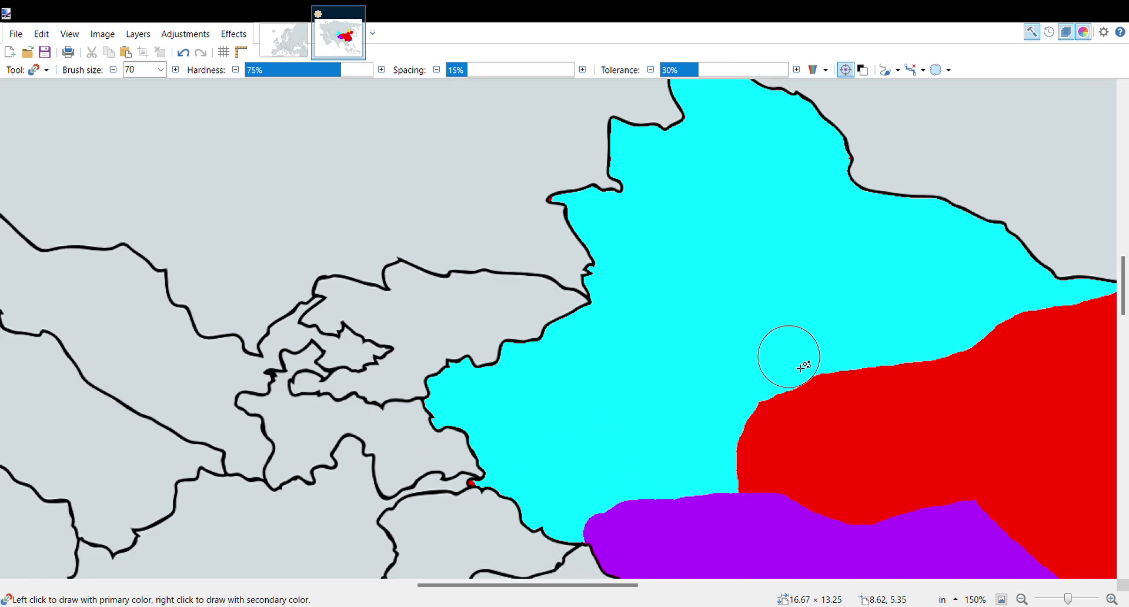
Step: Extend the purple territory northwest along the western border, painting over the southern part of the cyan area
scroll(882, 441, up, 2)
scroll(748, 386, down, 10)
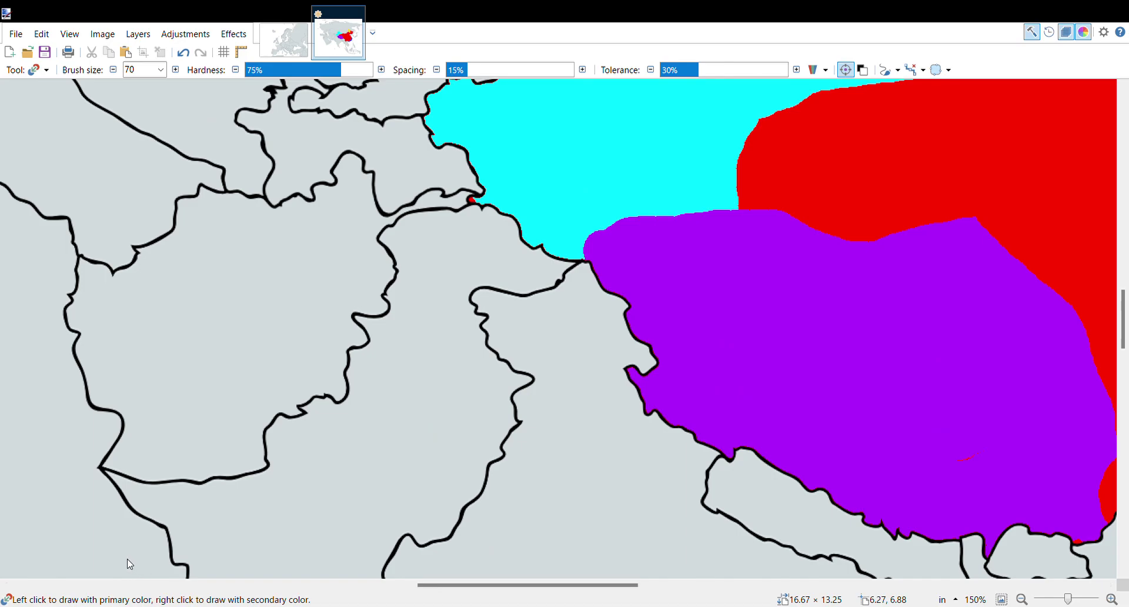
scroll(925, 255, up, 4)
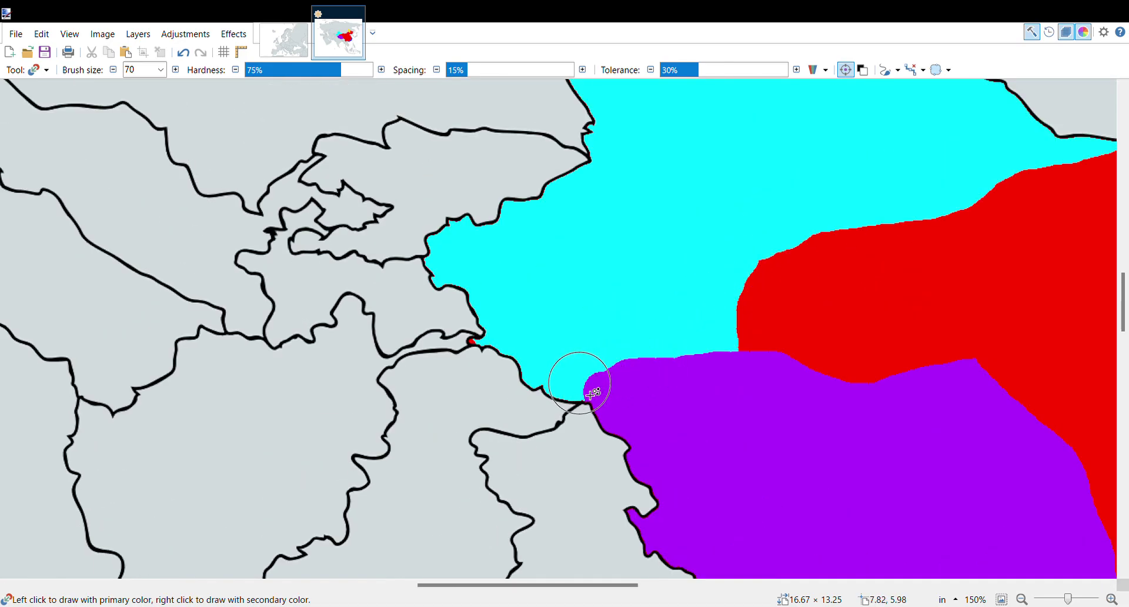
drag(579, 382, 545, 380)
drag(641, 386, 744, 360)
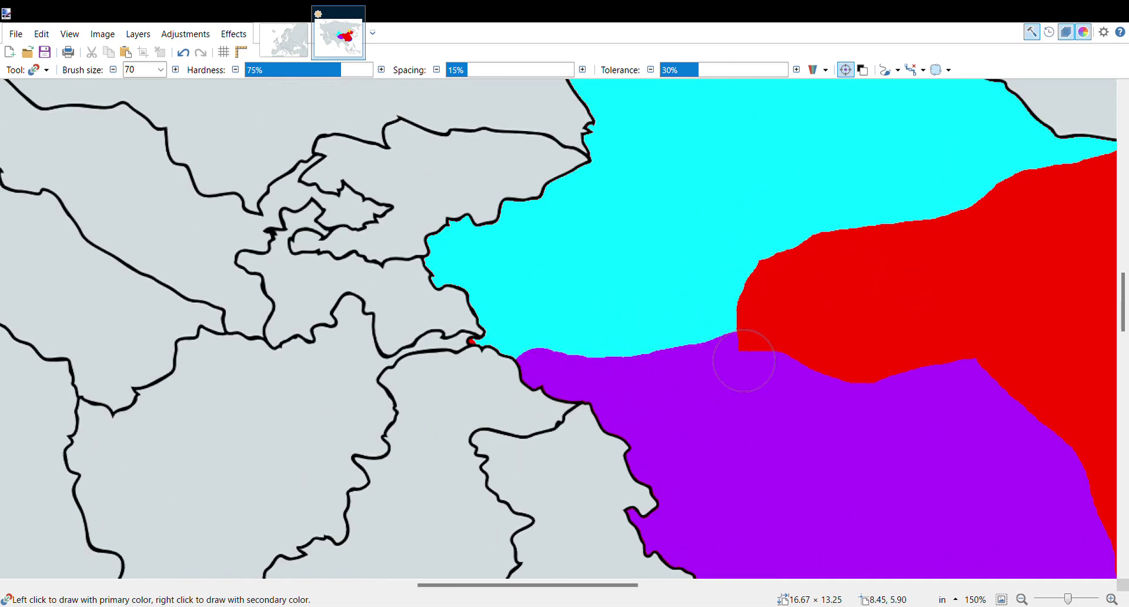
mouse_move(570, 392)
mouse_down()
mouse_move(532, 359)
mouse_move(665, 353)
mouse_move(573, 324)
mouse_move(705, 307)
mouse_move(643, 327)
mouse_move(529, 327)
mouse_move(512, 364)
mouse_up()
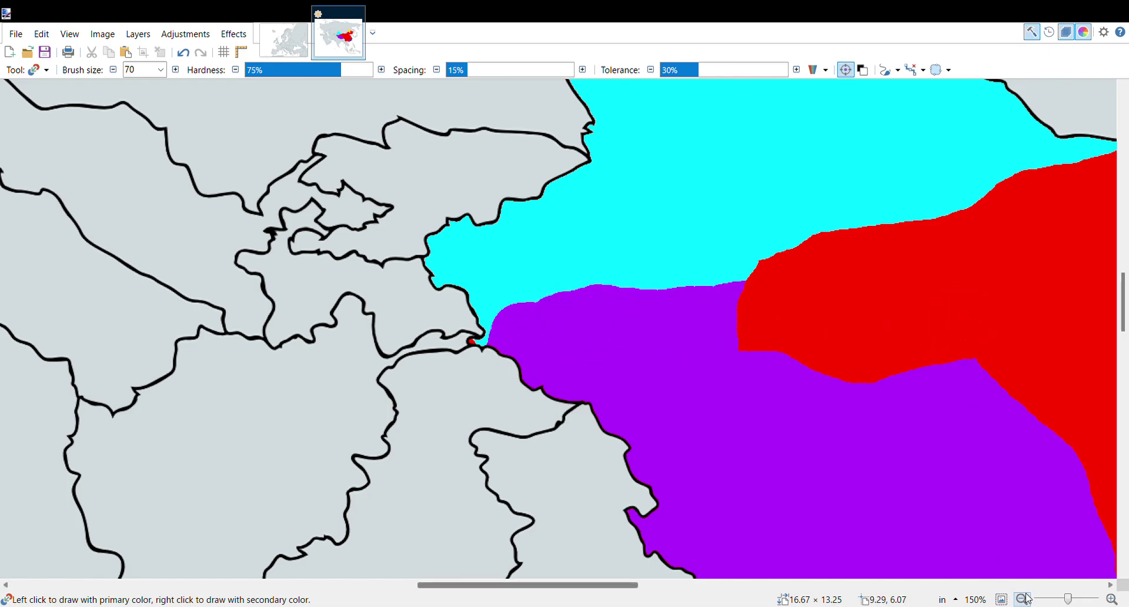
Step: Fill the red notch between purple and cyan with purple and extend the purple territory southeast past Bhutan along the border to Myanmar
key(ctrl+minus)
key(ctrl+minus)
key(ctrl+minus)
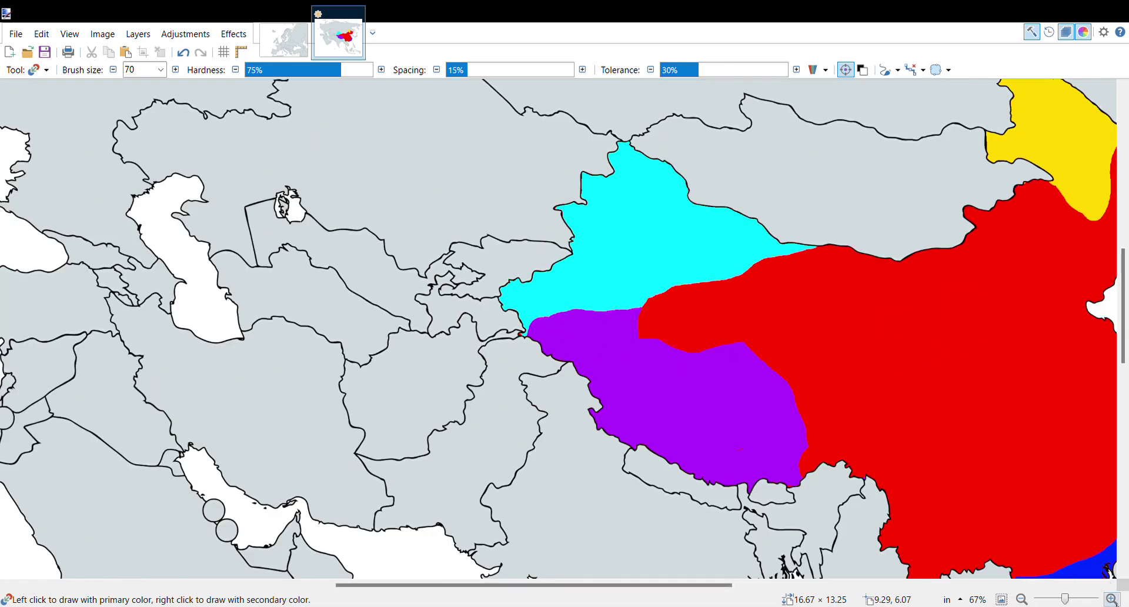
click(1112, 599)
click(1112, 598)
drag(566, 585, 639, 588)
drag(377, 323, 355, 323)
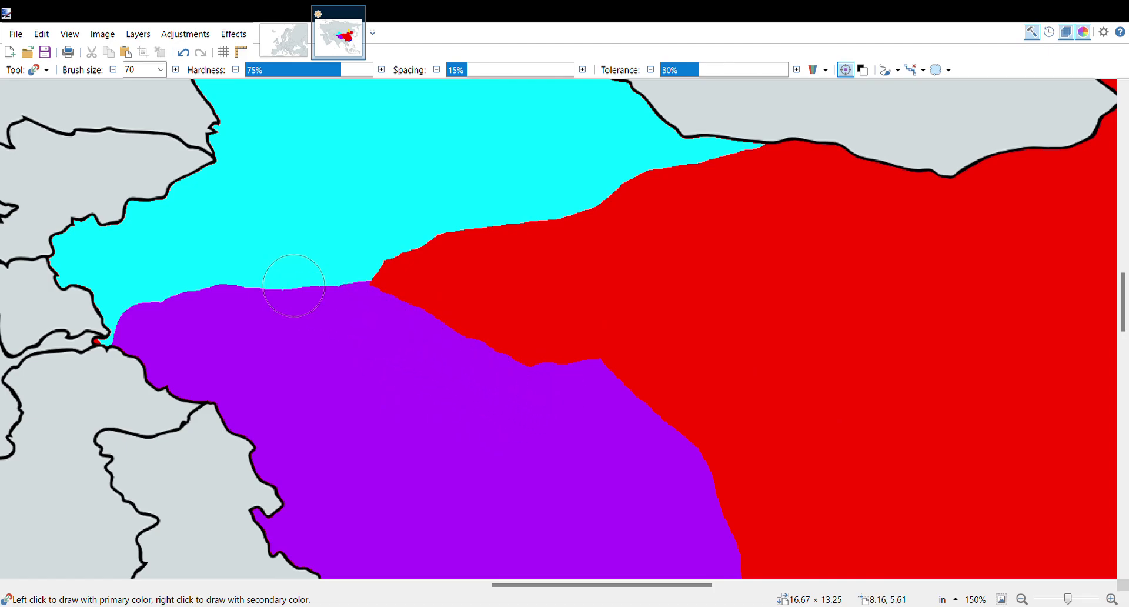
scroll(459, 353, down, 2)
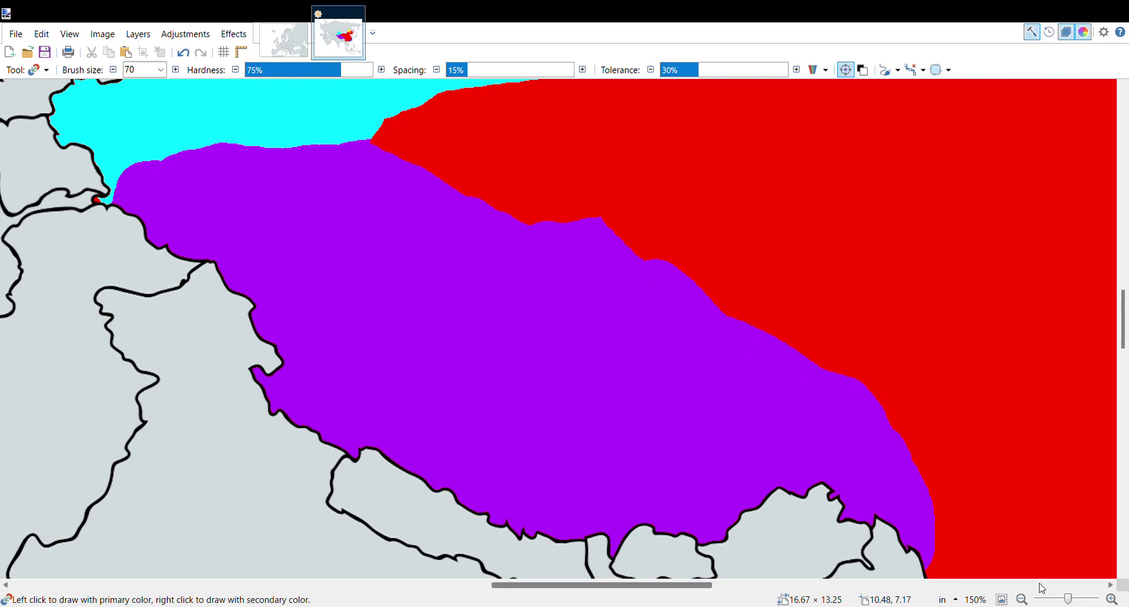
Step: Paint the island of Hainan south of the blue coastal territory blue
click(1022, 599)
click(1021, 599)
click(1021, 600)
click(1022, 599)
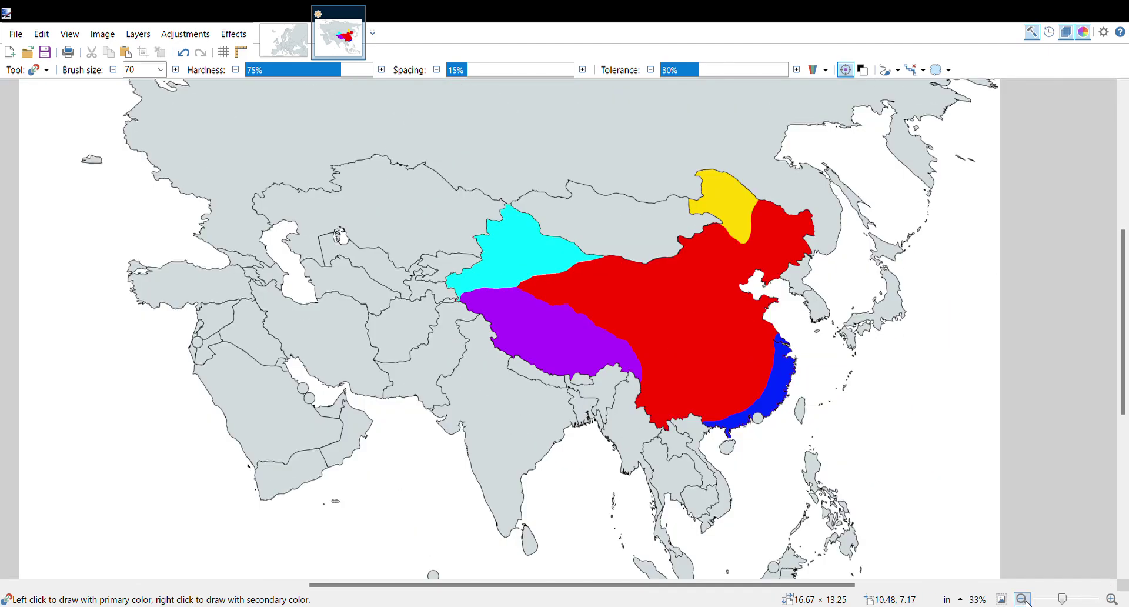
click(1111, 599)
click(1111, 599)
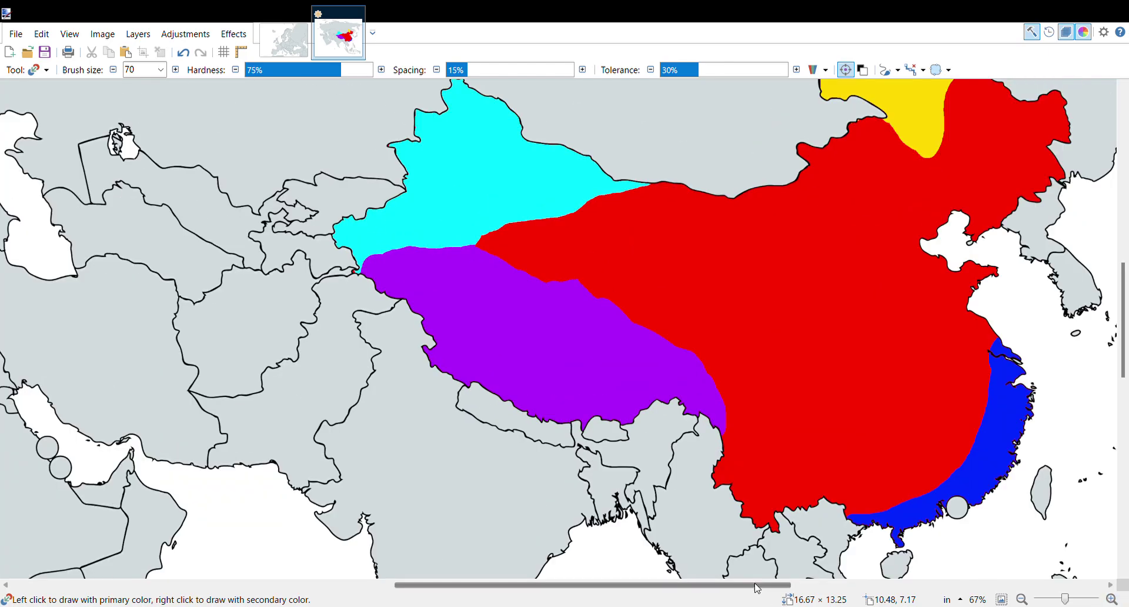
drag(593, 585, 700, 585)
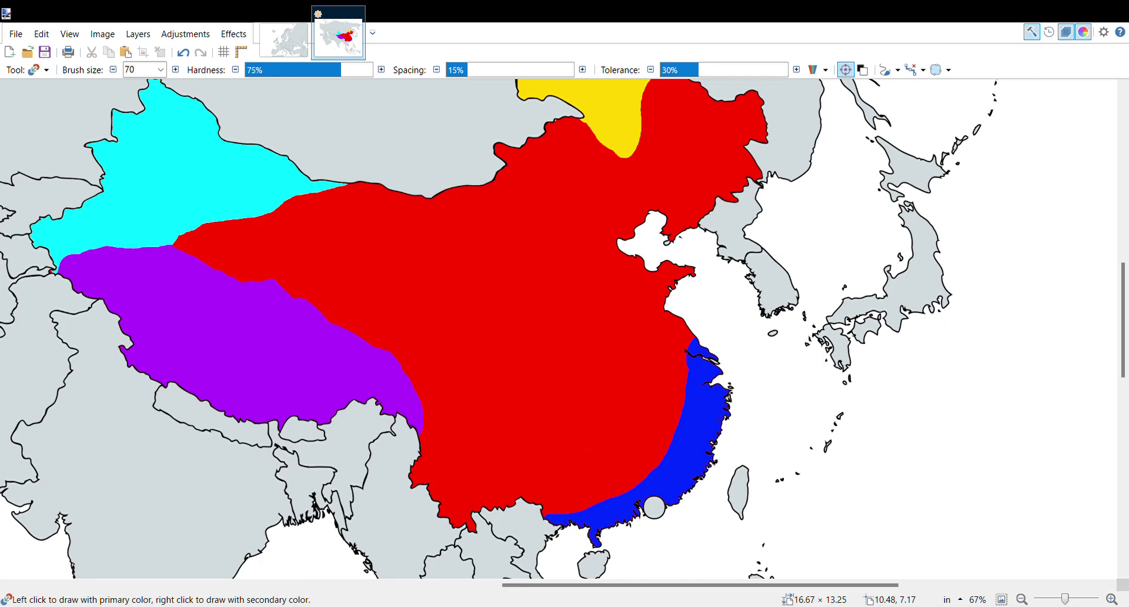
click(1111, 599)
click(1111, 599)
scroll(665, 345, down, 3)
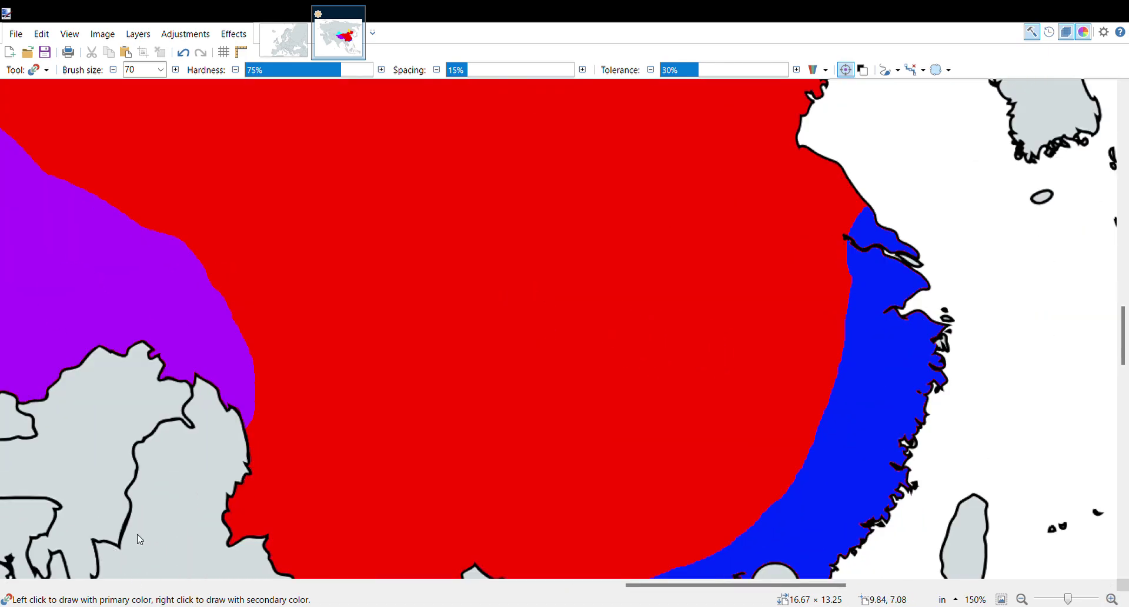
scroll(705, 301, down, 5)
scroll(735, 315, up, 2)
scroll(763, 404, down, 1)
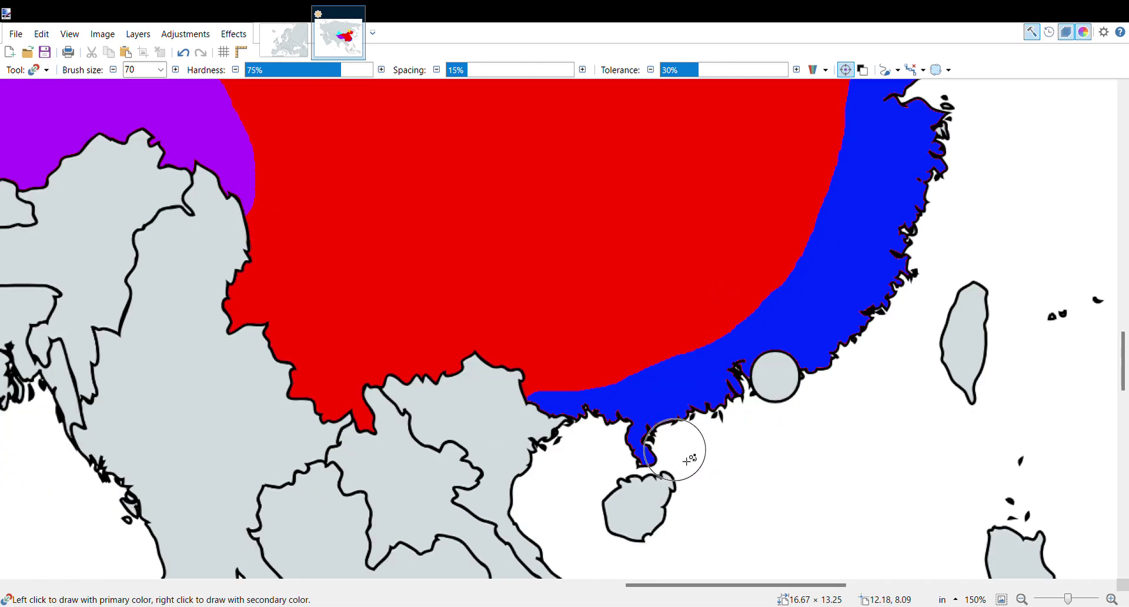
mouse_move(643, 496)
mouse_down()
mouse_move(661, 484)
mouse_move(625, 478)
mouse_move(635, 529)
mouse_up()
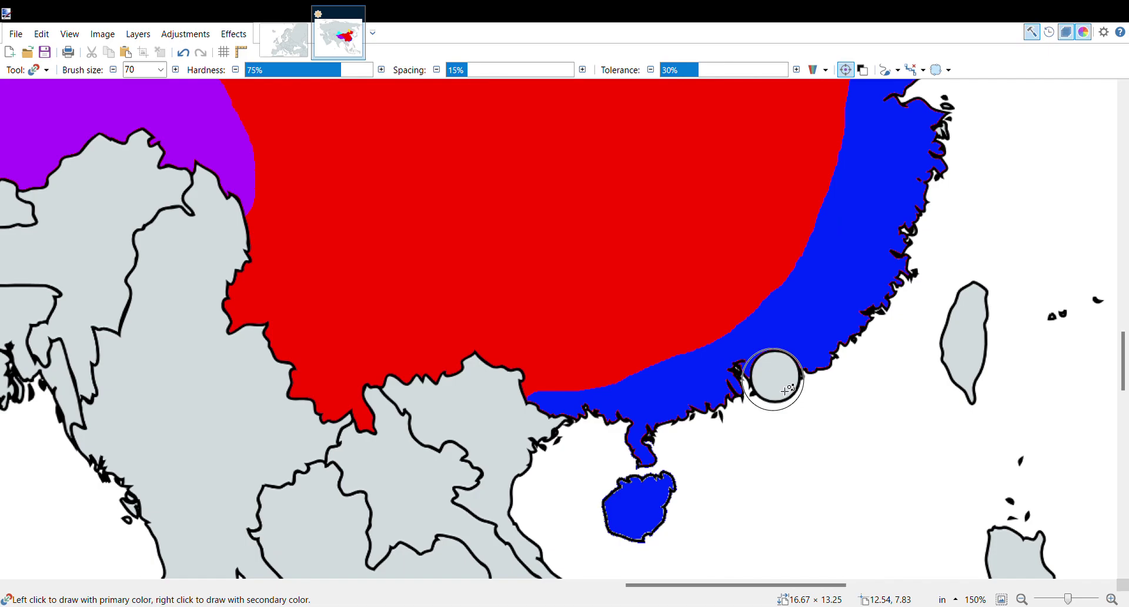
Step: Extend the blue coastal strip northward from the Yangtze mouth over the Shandong peninsula to the Bohai Sea
scroll(882, 214, up, 2)
scroll(875, 257, up, 2)
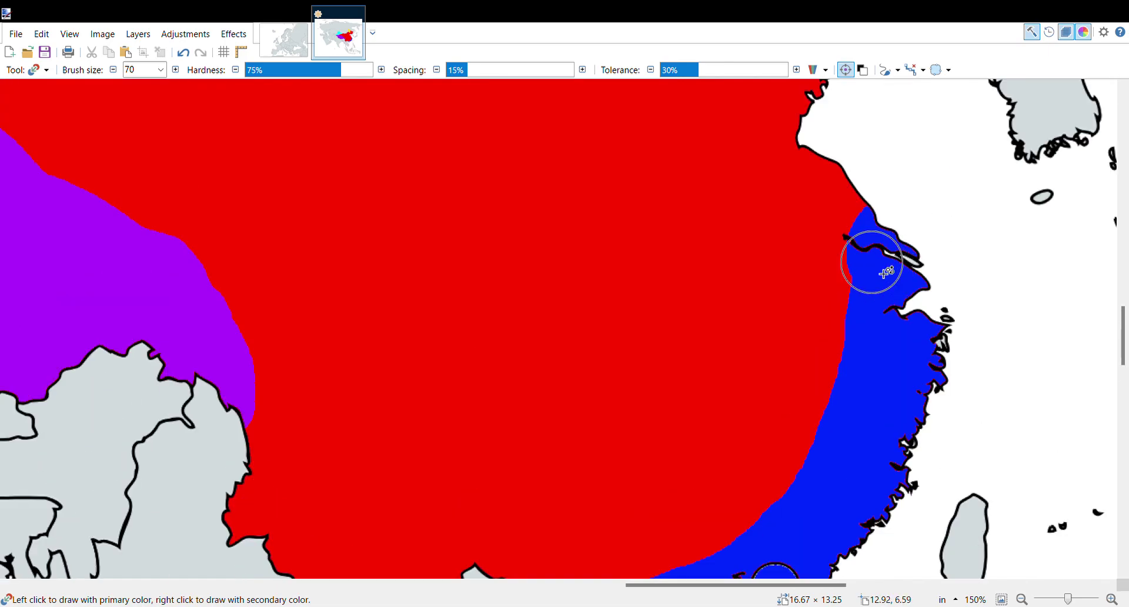
scroll(884, 273, up, 3)
mouse_move(859, 356)
mouse_down()
mouse_move(841, 345)
mouse_move(862, 457)
mouse_move(834, 343)
mouse_move(802, 295)
mouse_move(819, 244)
mouse_move(862, 206)
mouse_move(826, 213)
mouse_move(802, 271)
mouse_move(785, 224)
mouse_move(801, 189)
mouse_move(820, 217)
mouse_move(759, 194)
mouse_move(746, 177)
mouse_move(776, 235)
mouse_up()
scroll(782, 244, up, 3)
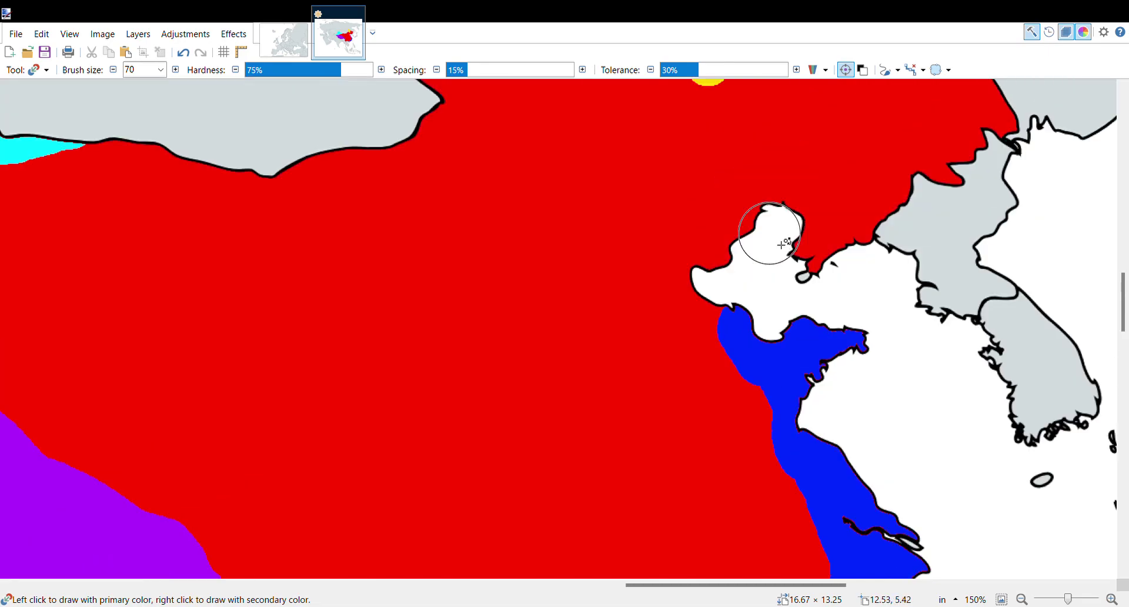
Step: Extend the yellow territory southward as a strip to the Bohai Sea coast and widen it on both sides
scroll(781, 244, up, 2)
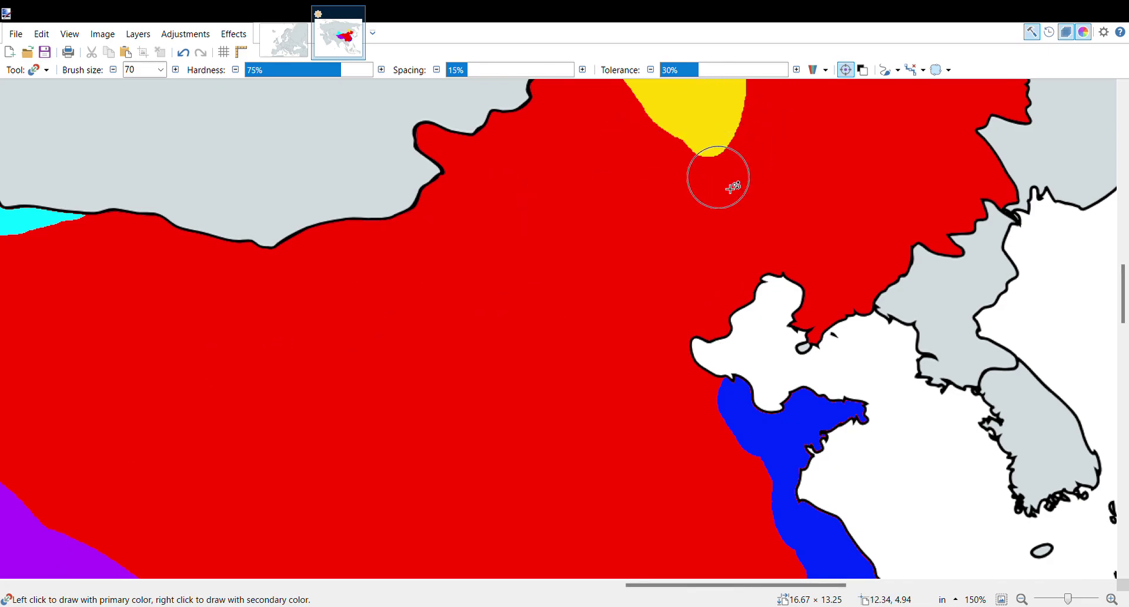
scroll(720, 173, up, 4)
scroll(726, 194, down, 3)
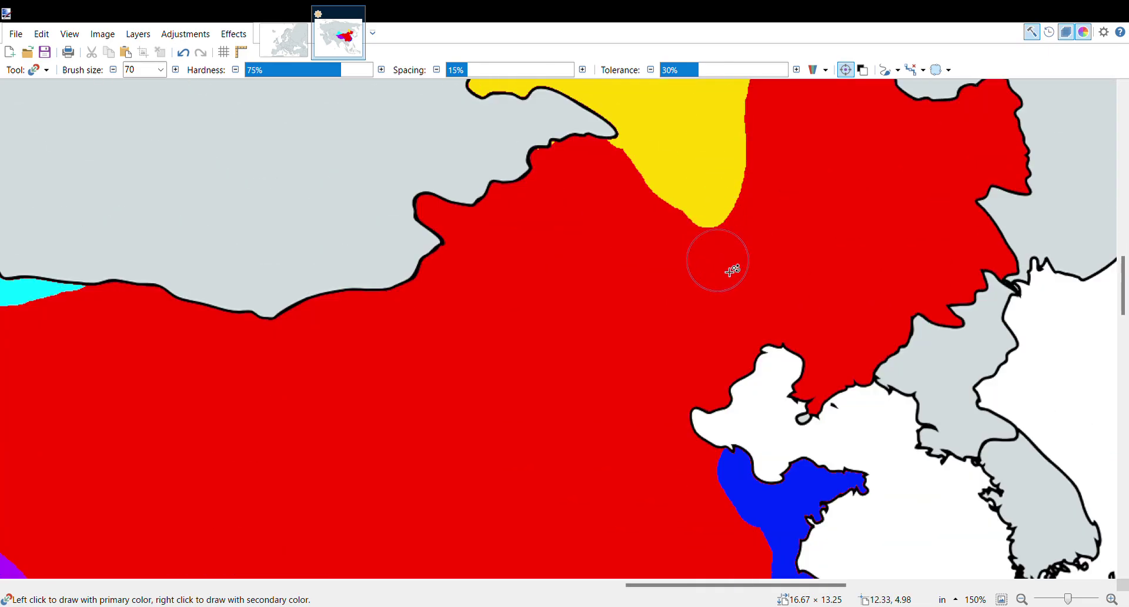
mouse_move(718, 261)
mouse_down()
mouse_move(708, 197)
mouse_move(703, 239)
mouse_move(645, 166)
mouse_move(724, 311)
mouse_move(726, 382)
mouse_move(718, 332)
mouse_up()
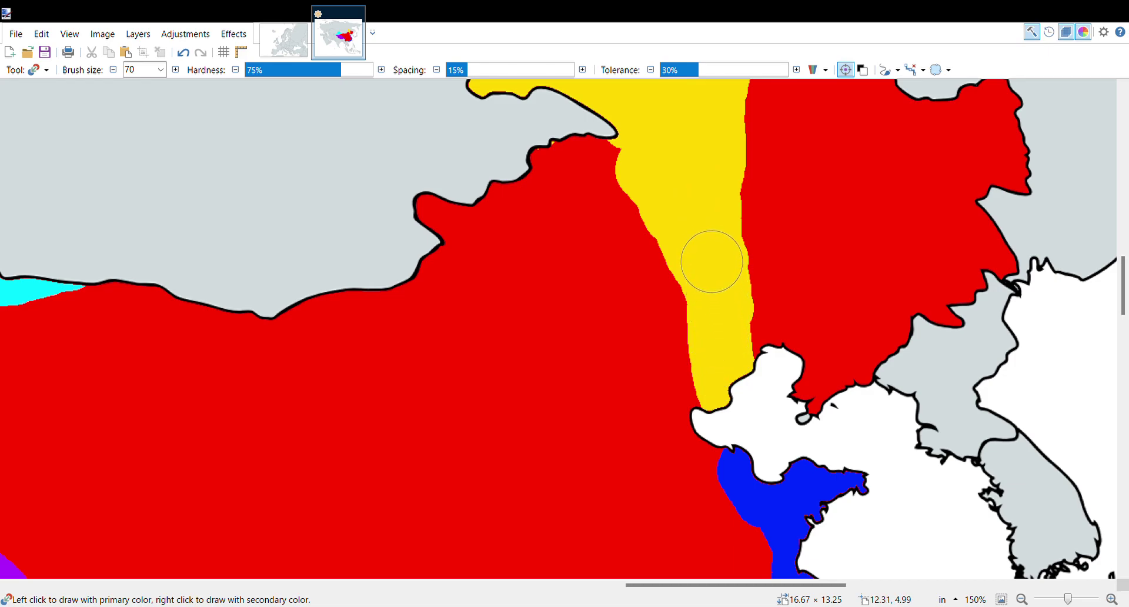
drag(712, 261, 602, 126)
mouse_move(710, 247)
mouse_down()
mouse_move(750, 327)
mouse_move(756, 373)
mouse_up()
scroll(823, 382, up, 3)
scroll(837, 388, down, 2)
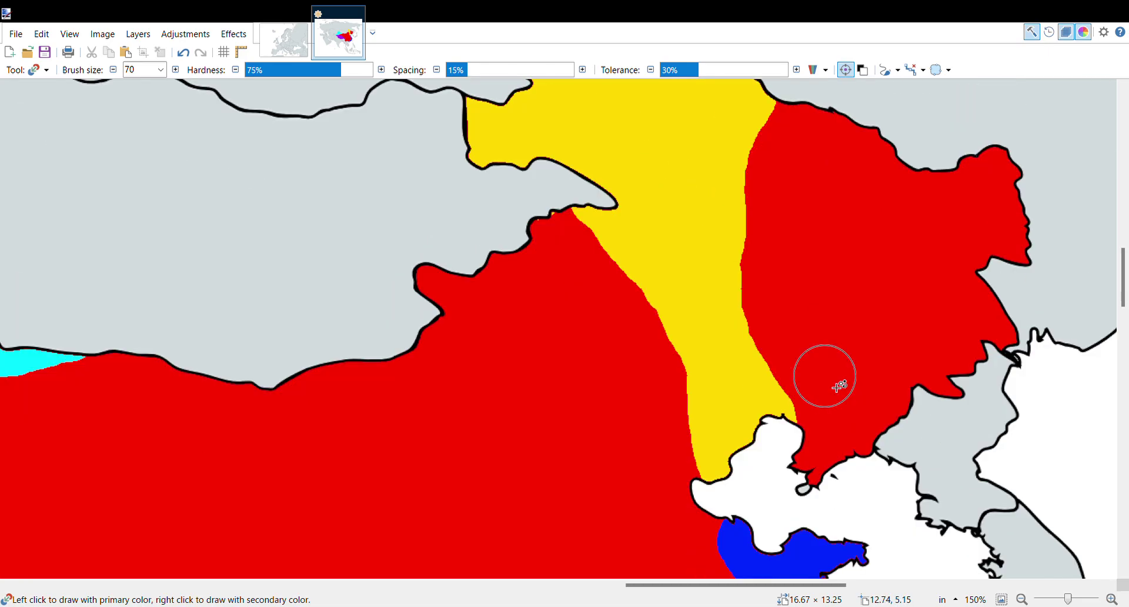
Step: Set the brush size to 35 and try to cut the yellow strip north of the Bohai Sea with red from both sides
scroll(812, 390, down, 3)
scroll(717, 315, up, 3)
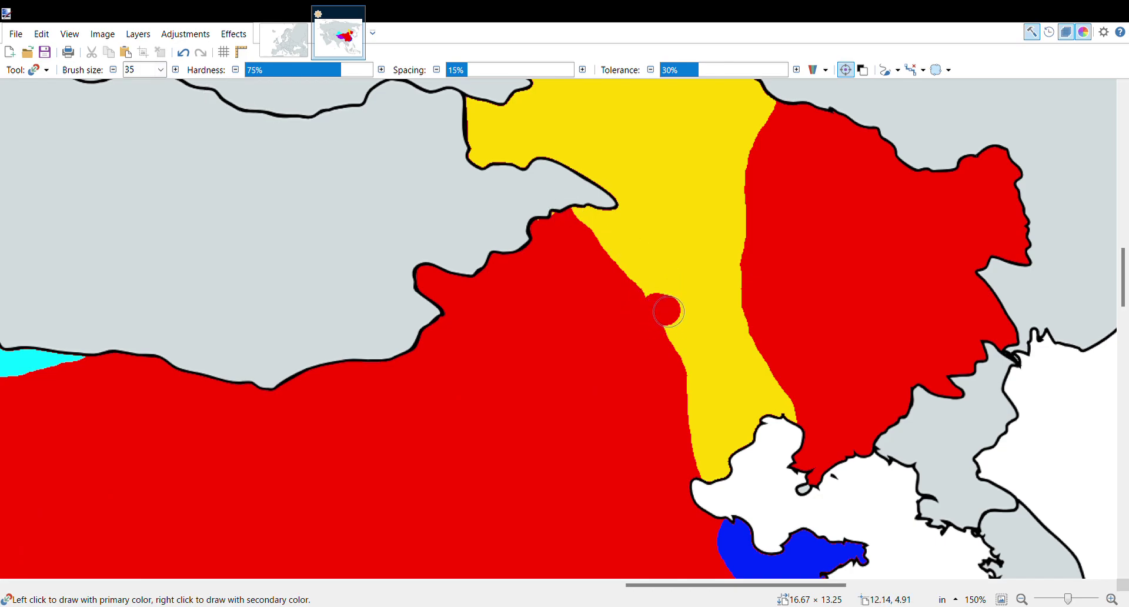
drag(686, 333, 673, 376)
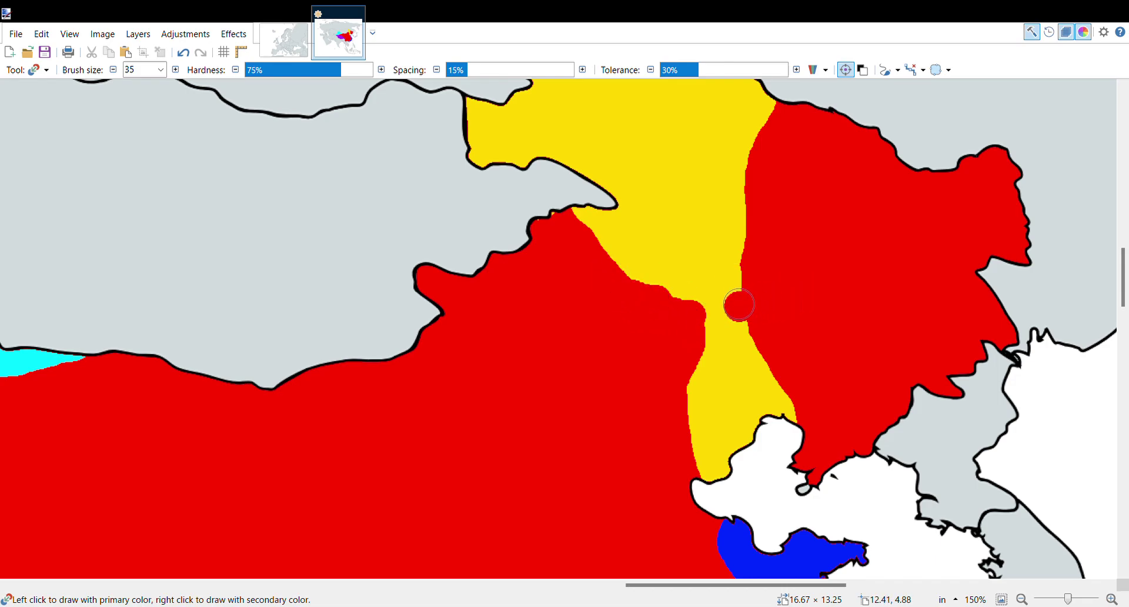
drag(745, 306, 722, 315)
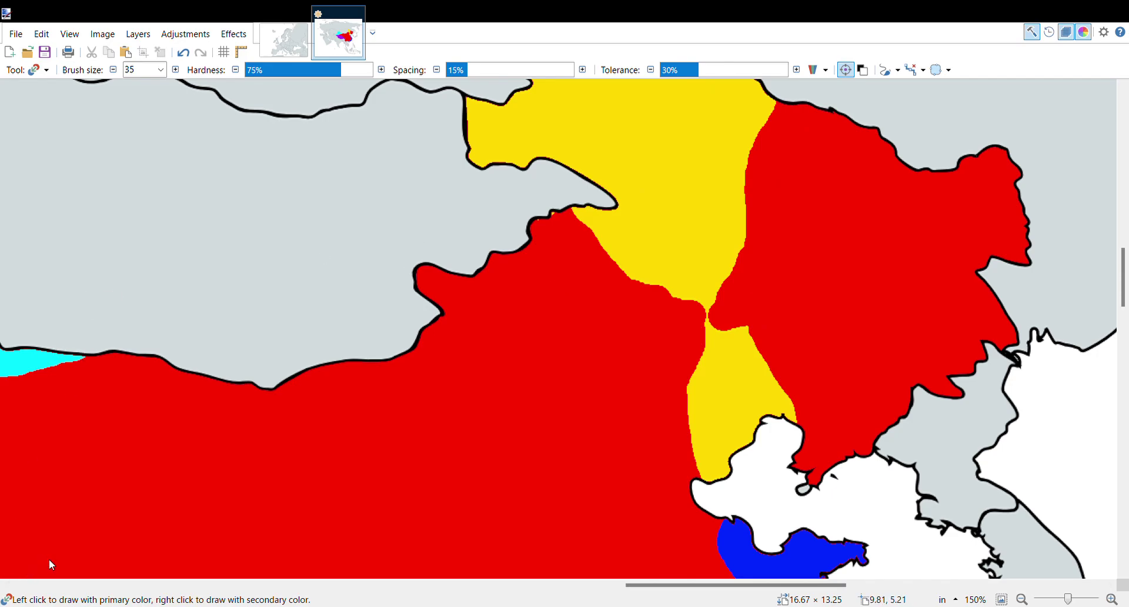
Step: Repaint the pinched part of the strip yellow and smooth its edges into a broad band down to the Bohai Sea
mouse_move(679, 304)
mouse_down()
mouse_move(743, 339)
mouse_move(729, 206)
mouse_move(785, 450)
mouse_up()
mouse_move(707, 359)
mouse_down()
mouse_move(660, 257)
mouse_move(696, 408)
mouse_move(639, 294)
mouse_up()
scroll(657, 316, up, 3)
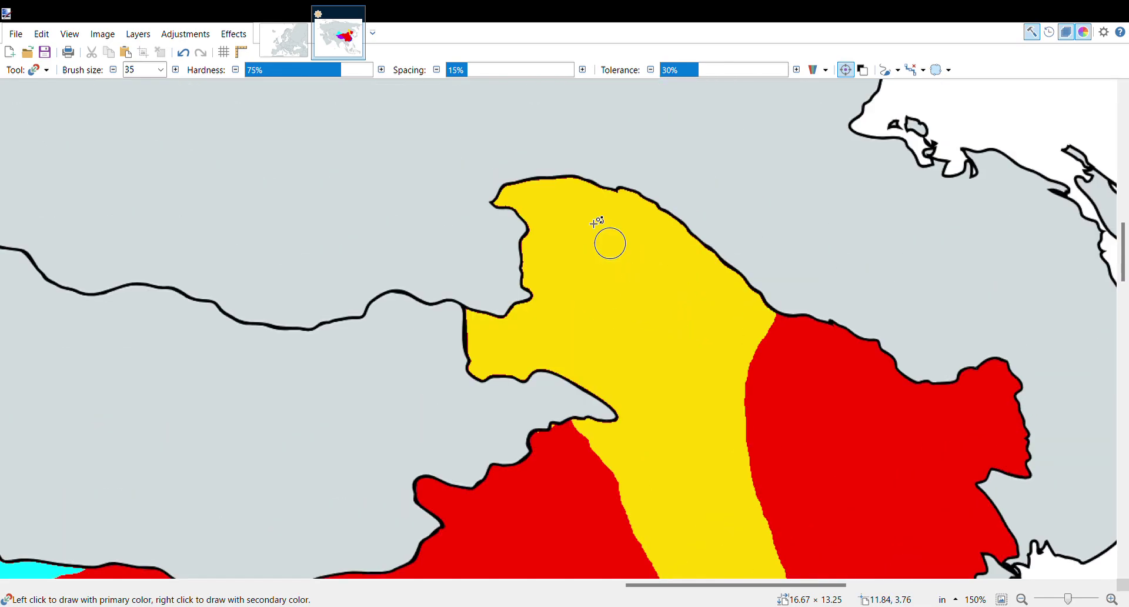
scroll(657, 420, down, 3)
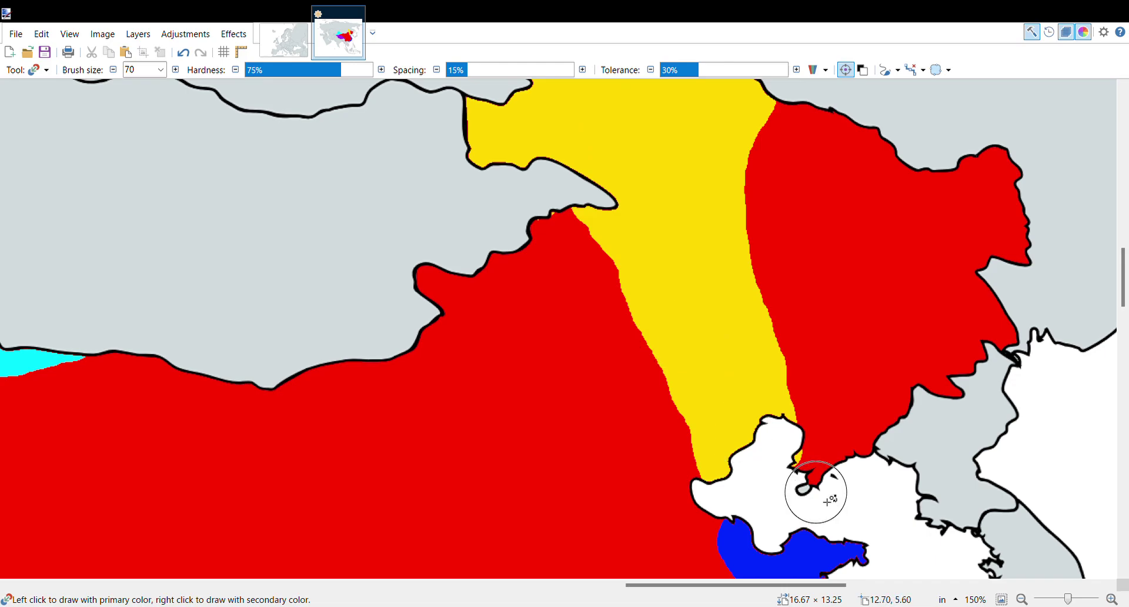
Step: Extend the yellow territory eastward over Manchuria to the Korean border, leaving a red patch in the far northeast
mouse_move(814, 453)
mouse_down()
mouse_move(826, 466)
mouse_move(761, 320)
mouse_move(760, 143)
mouse_move(806, 357)
mouse_move(841, 418)
mouse_move(927, 386)
mouse_move(870, 395)
mouse_move(822, 303)
mouse_move(917, 376)
mouse_move(811, 239)
mouse_move(786, 122)
mouse_up()
scroll(838, 272, up, 3)
mouse_move(837, 273)
mouse_down()
mouse_move(867, 416)
mouse_move(937, 497)
mouse_move(971, 467)
mouse_move(987, 479)
mouse_move(932, 455)
mouse_up()
scroll(675, 415, down, 3)
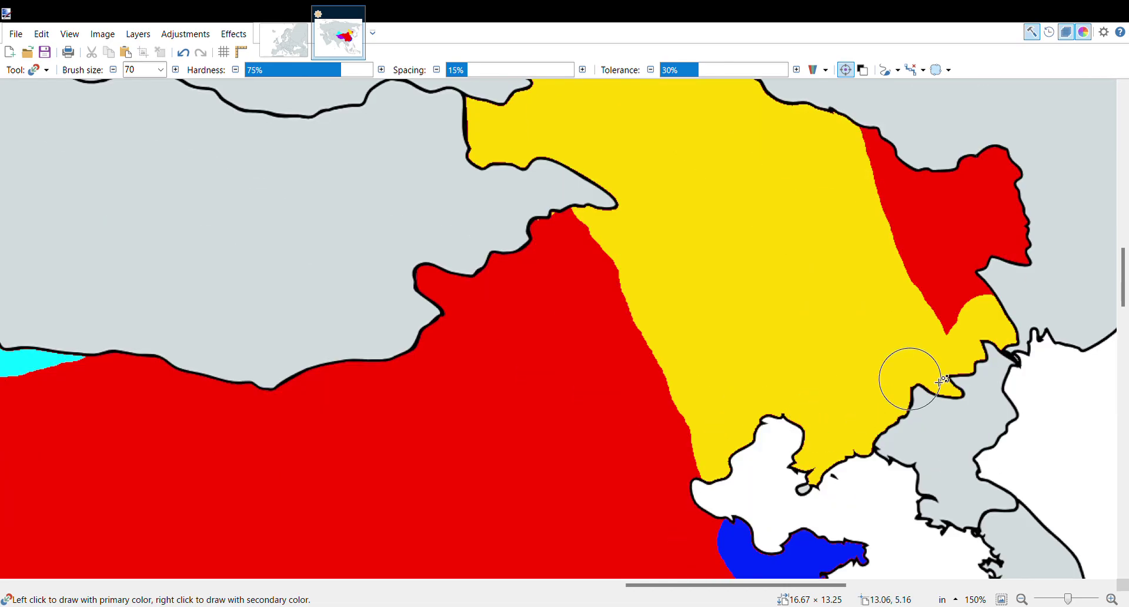
mouse_move(947, 315)
mouse_down()
mouse_move(887, 244)
mouse_move(858, 177)
mouse_up()
scroll(869, 95, up, 4)
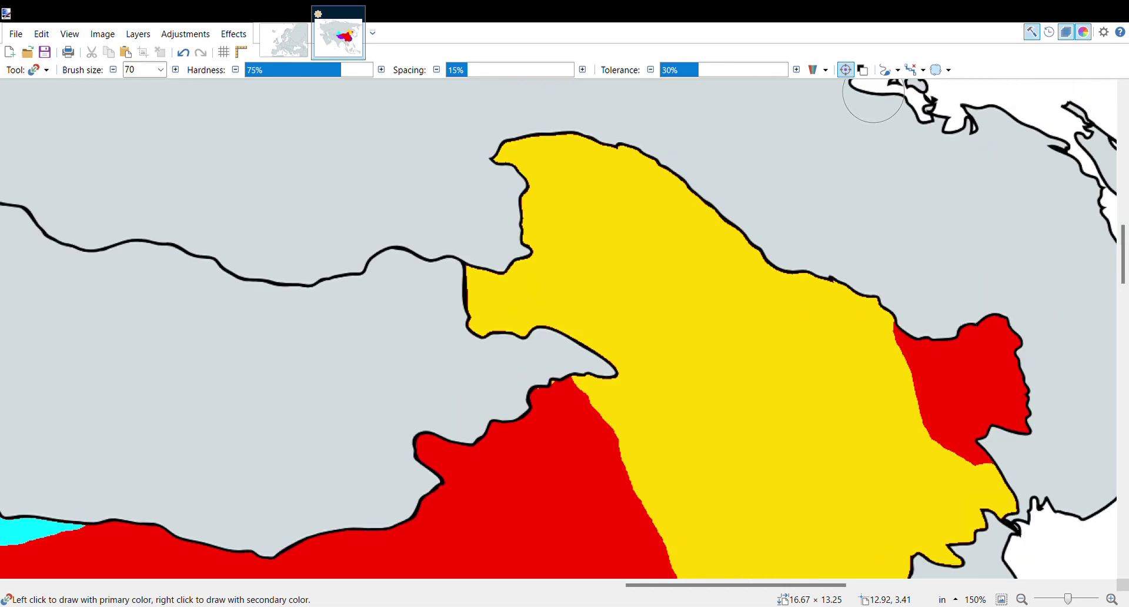
scroll(776, 387, down, 7)
scroll(773, 382, up, 6)
scroll(769, 387, down, 3)
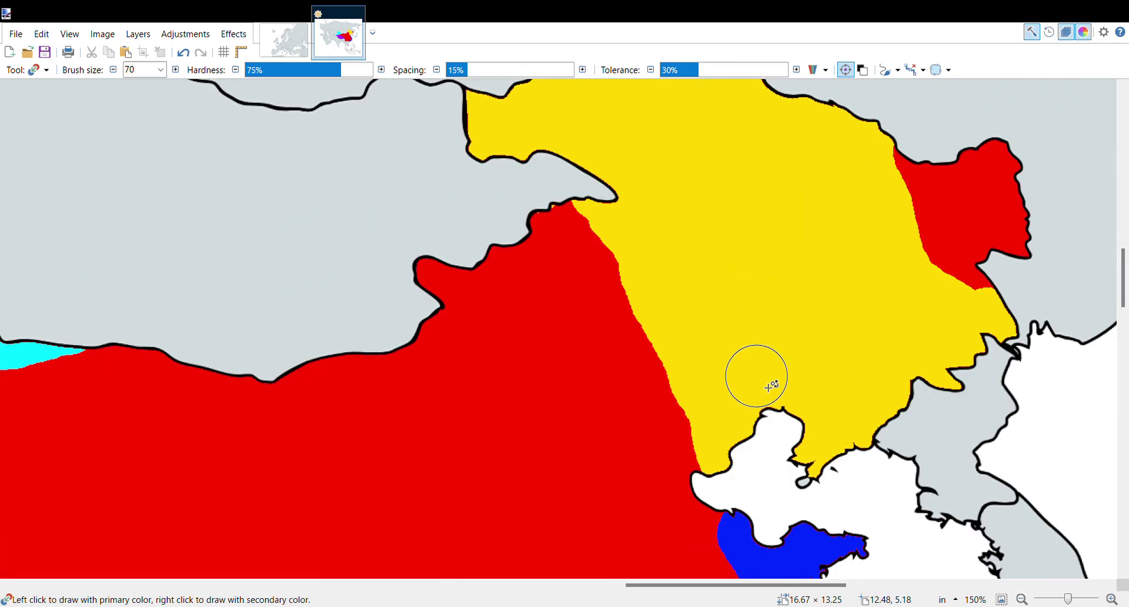
Step: Widen the blue coastal strip inland from the southeast coast up to the Bohai Sea
scroll(770, 387, down, 10)
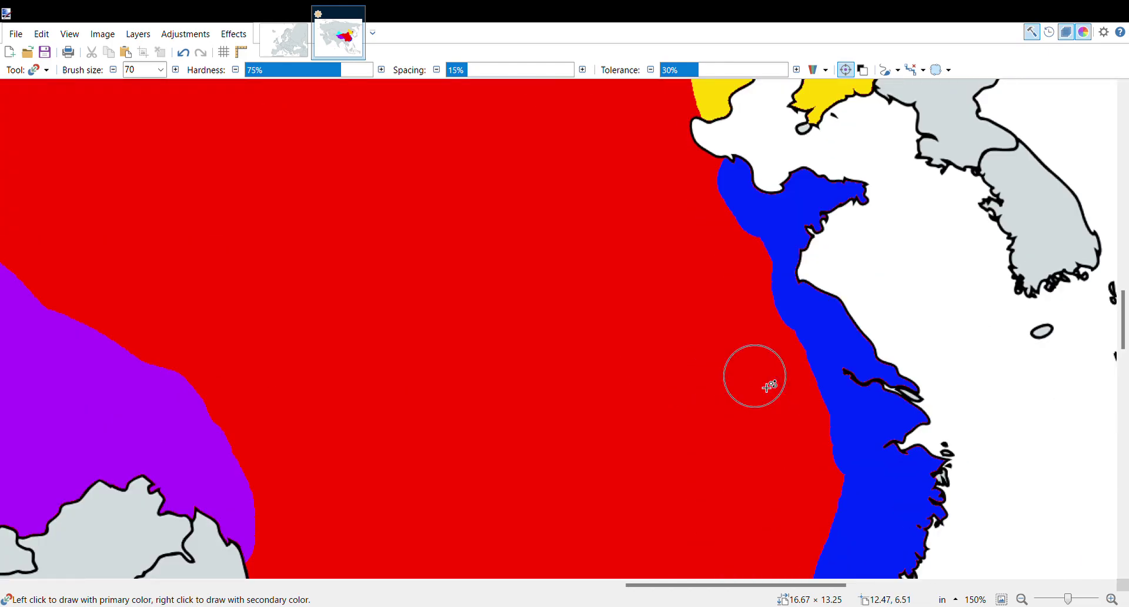
scroll(767, 387, down, 3)
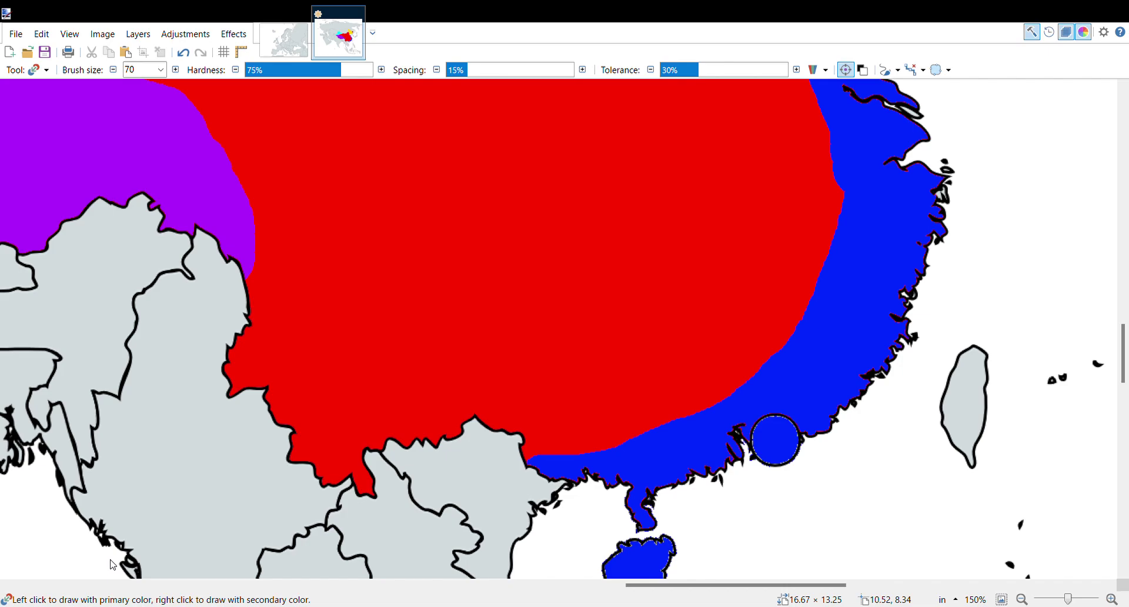
mouse_move(671, 423)
mouse_down()
mouse_move(617, 454)
mouse_move(524, 443)
mouse_move(726, 399)
mouse_move(771, 252)
mouse_move(862, 146)
mouse_move(814, 343)
mouse_move(836, 223)
mouse_up()
scroll(822, 229, up, 12)
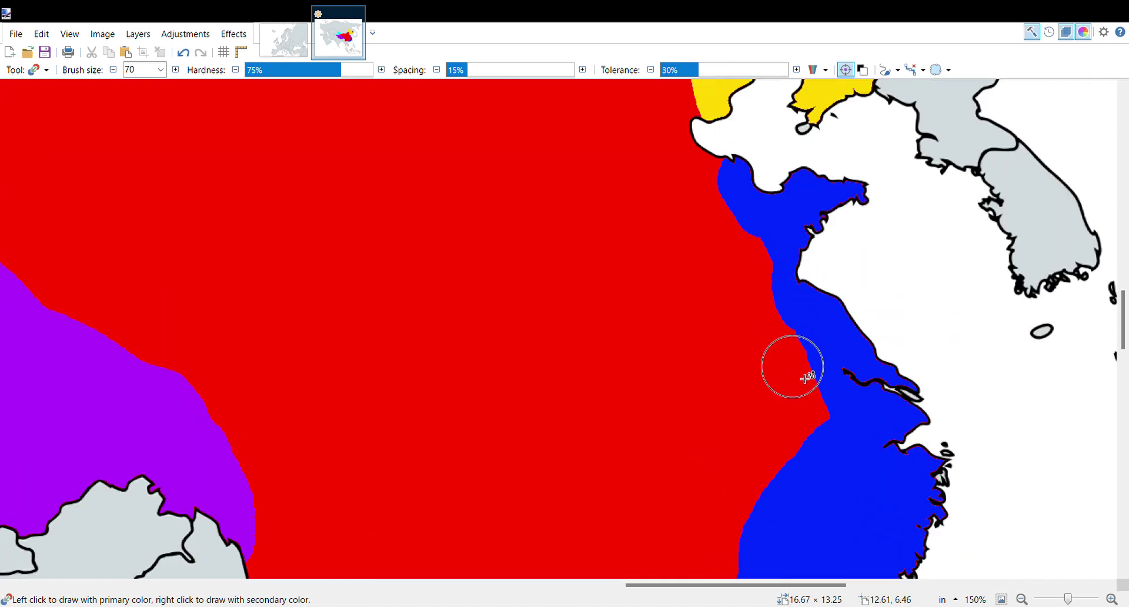
mouse_move(791, 368)
mouse_down()
mouse_move(764, 499)
mouse_move(831, 327)
mouse_move(796, 335)
mouse_move(768, 471)
mouse_move(771, 532)
mouse_move(751, 484)
mouse_move(794, 360)
mouse_move(781, 202)
mouse_move(759, 175)
mouse_move(760, 386)
mouse_move(738, 476)
mouse_move(731, 253)
mouse_move(713, 161)
mouse_move(758, 404)
mouse_move(748, 537)
mouse_move(663, 270)
mouse_move(713, 484)
mouse_up()
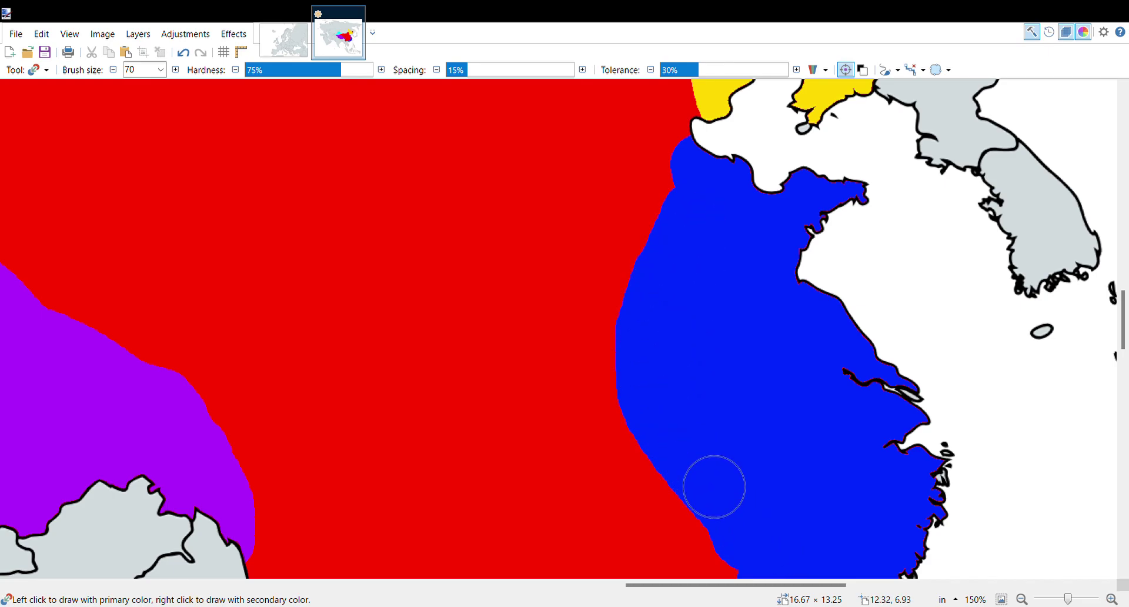
Step: Extend the blue territory westward along China's southern border and round off its inland edge
scroll(666, 411, down, 5)
mouse_move(654, 402)
mouse_down()
mouse_move(705, 270)
mouse_move(695, 353)
mouse_move(464, 449)
mouse_move(657, 355)
mouse_move(716, 230)
mouse_move(703, 254)
mouse_move(506, 415)
mouse_move(325, 477)
mouse_up()
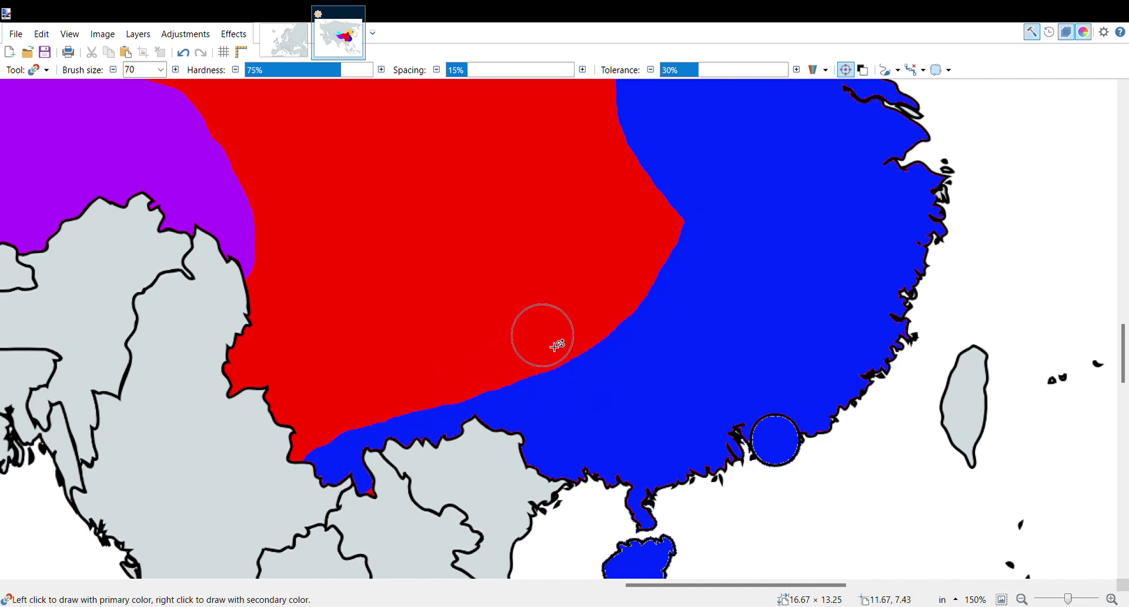
mouse_move(544, 332)
mouse_down()
mouse_move(685, 217)
mouse_move(504, 368)
mouse_move(418, 418)
mouse_move(604, 284)
mouse_move(668, 139)
mouse_up()
scroll(725, 320, up, 5)
scroll(740, 331, down, 5)
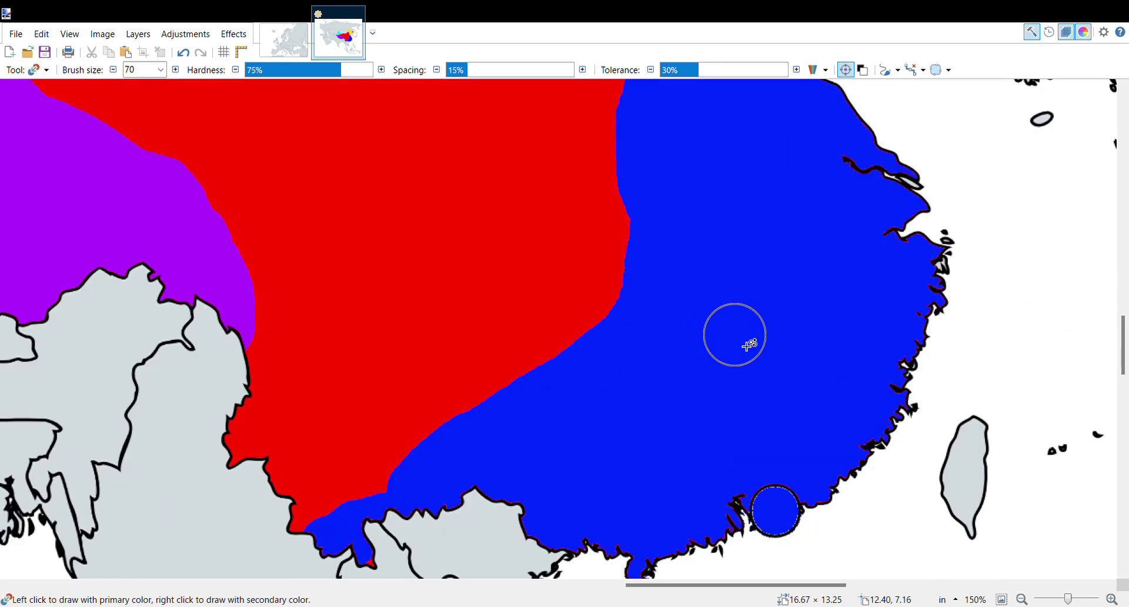
Step: Push the blue territory's western edge further inland and extend its northern end up to the yellow territory
click(1023, 600)
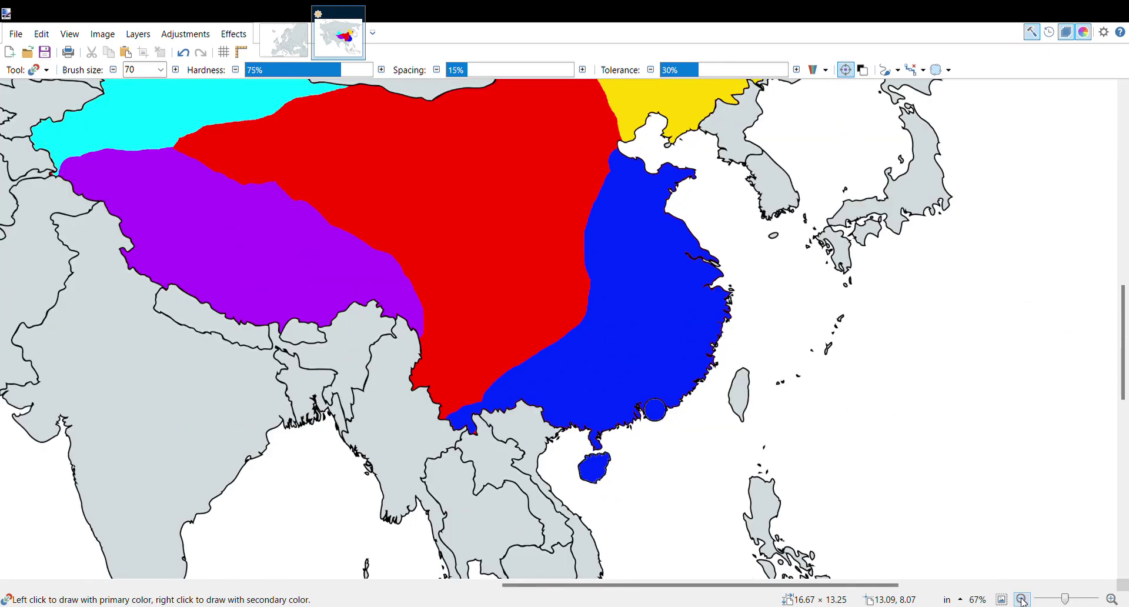
scroll(555, 340, up, 3)
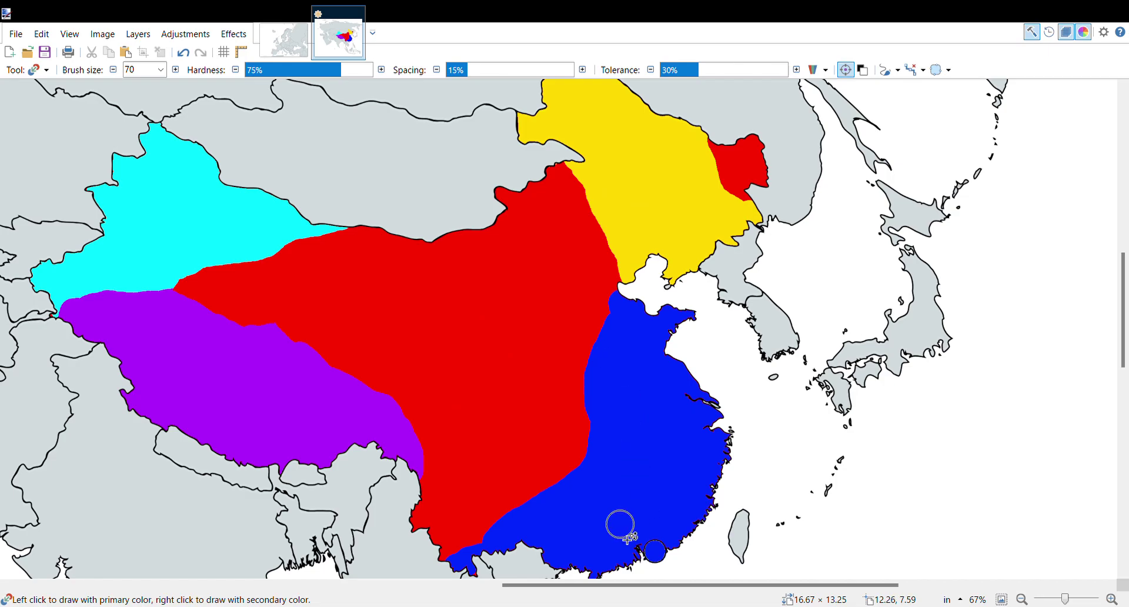
drag(565, 585, 472, 585)
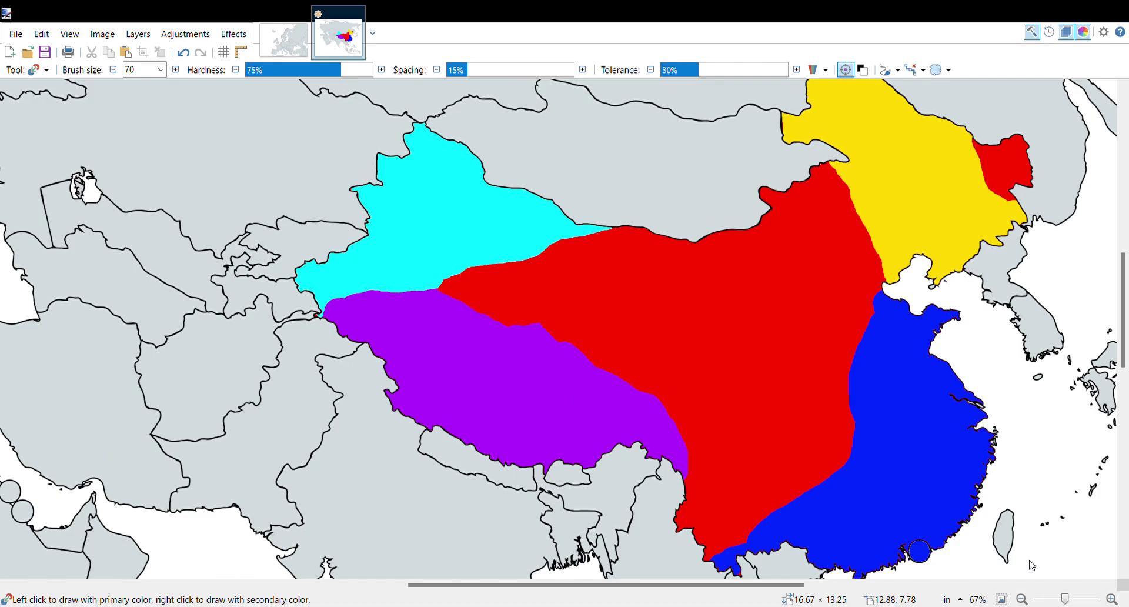
drag(492, 586, 565, 586)
click(1048, 586)
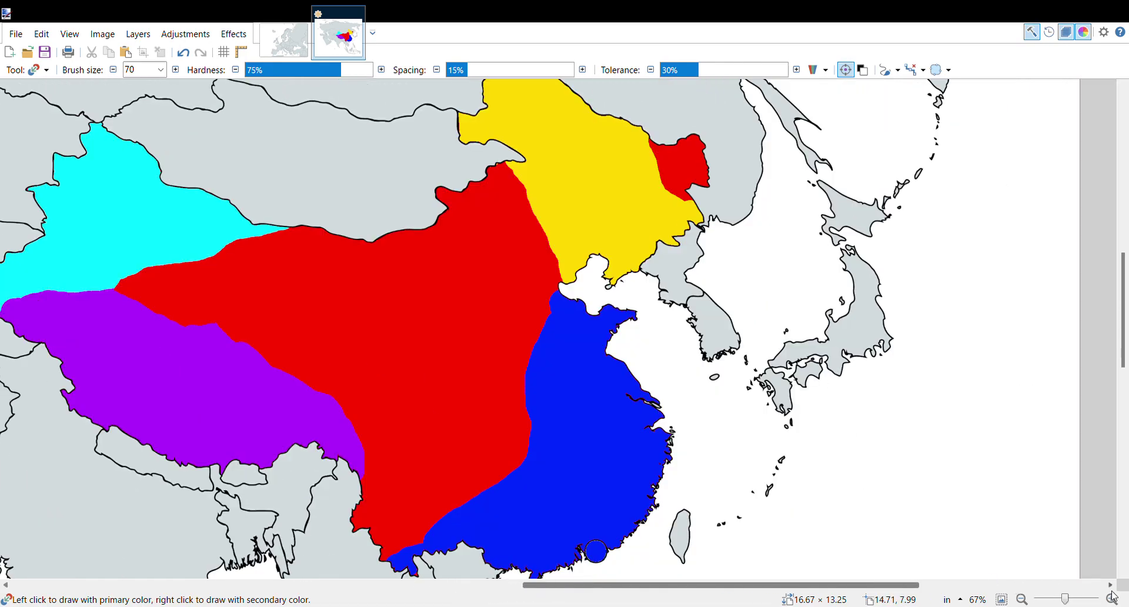
click(1112, 599)
click(1111, 598)
click(1112, 598)
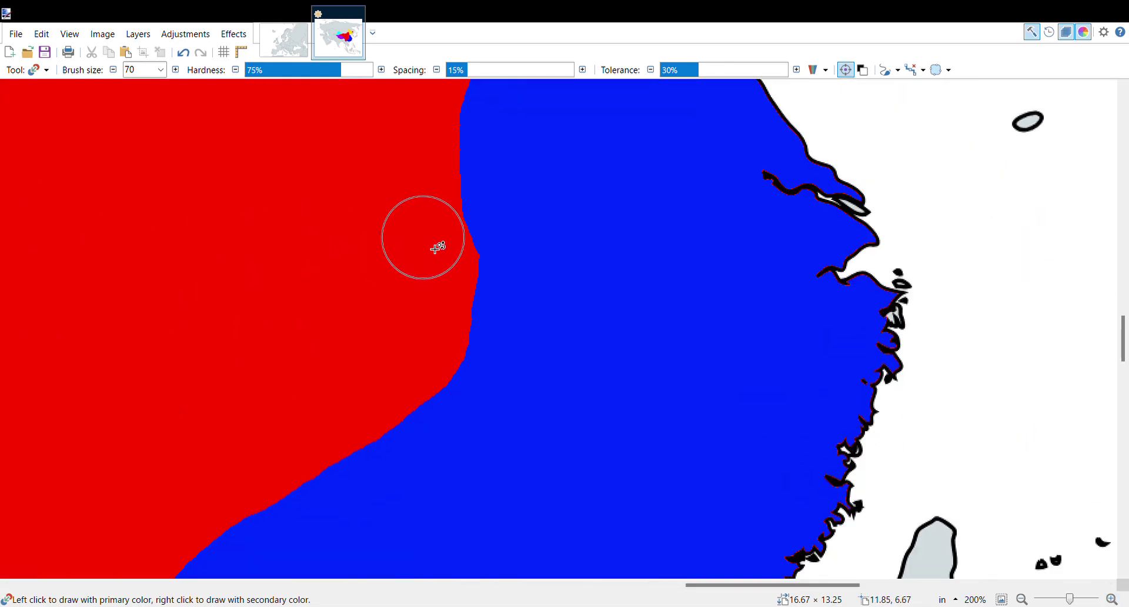
drag(462, 237, 467, 247)
mouse_move(358, 443)
mouse_down()
mouse_move(201, 534)
mouse_move(196, 559)
mouse_move(494, 204)
mouse_move(327, 365)
mouse_move(478, 182)
mouse_up()
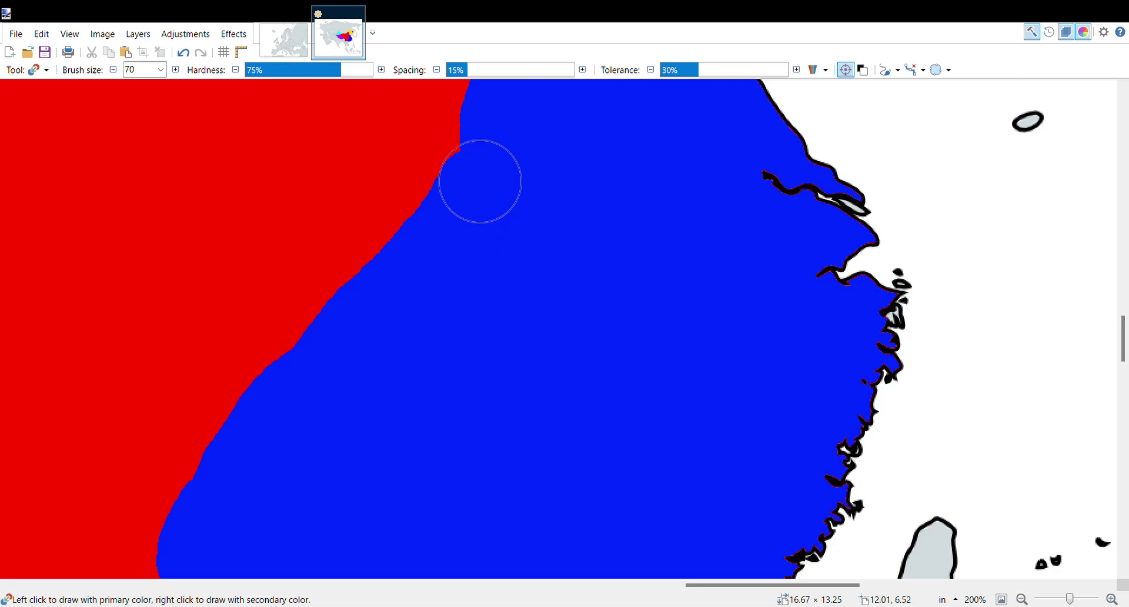
scroll(470, 283, up, 5)
mouse_move(470, 284)
mouse_down()
mouse_move(557, 277)
mouse_move(524, 287)
mouse_move(435, 500)
mouse_move(527, 250)
mouse_move(524, 166)
mouse_up()
Step: Extend the yellow territory's western edge into the red area from the Mongolian border down to the blue tip
scroll(541, 207, up, 2)
scroll(540, 207, up, 2)
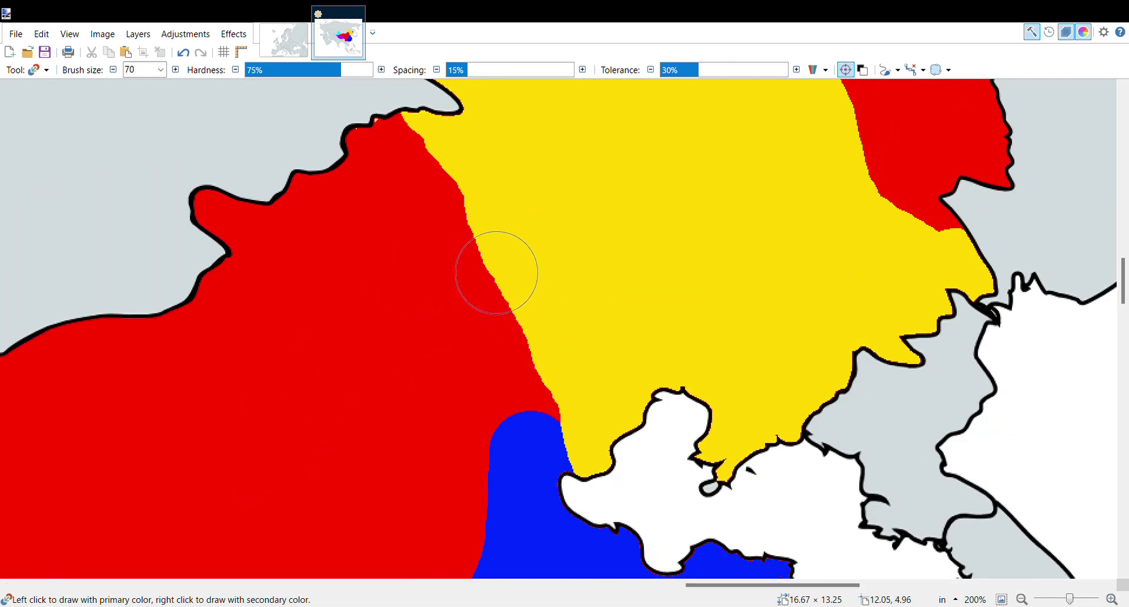
mouse_move(501, 300)
mouse_down()
mouse_move(494, 187)
mouse_move(453, 363)
mouse_move(578, 369)
mouse_move(466, 365)
mouse_move(396, 272)
mouse_move(416, 143)
mouse_move(412, 291)
mouse_move(347, 403)
mouse_move(549, 335)
mouse_move(383, 405)
mouse_move(369, 342)
mouse_up()
scroll(694, 371, up, 2)
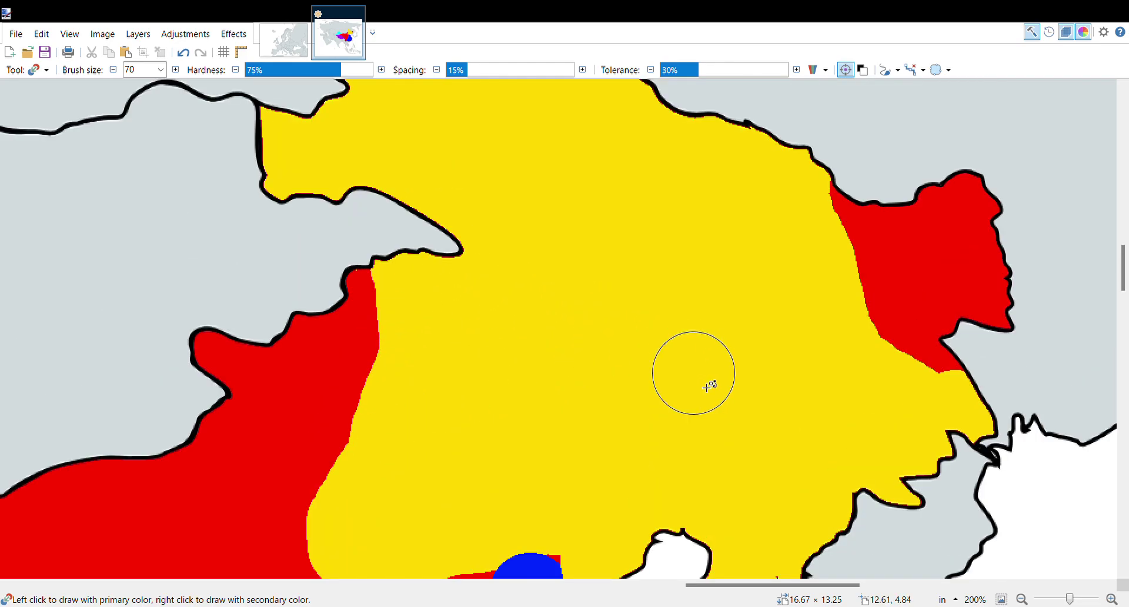
scroll(764, 406, down, 1)
Step: Paint the remaining red patch in the far northeast yellow
click(1022, 598)
click(1021, 598)
click(1022, 598)
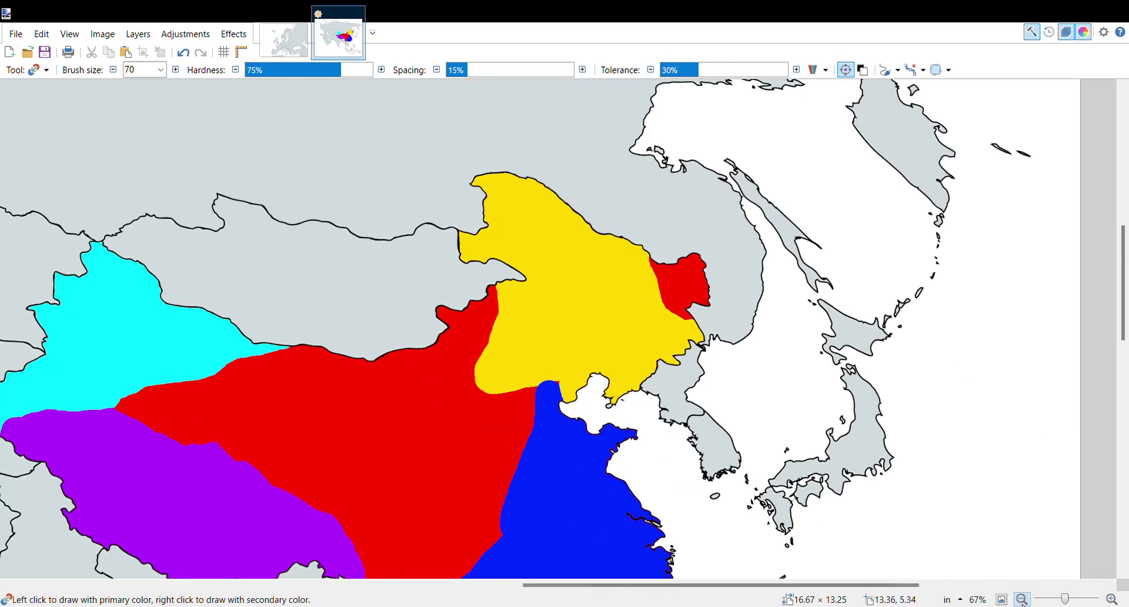
click(1022, 598)
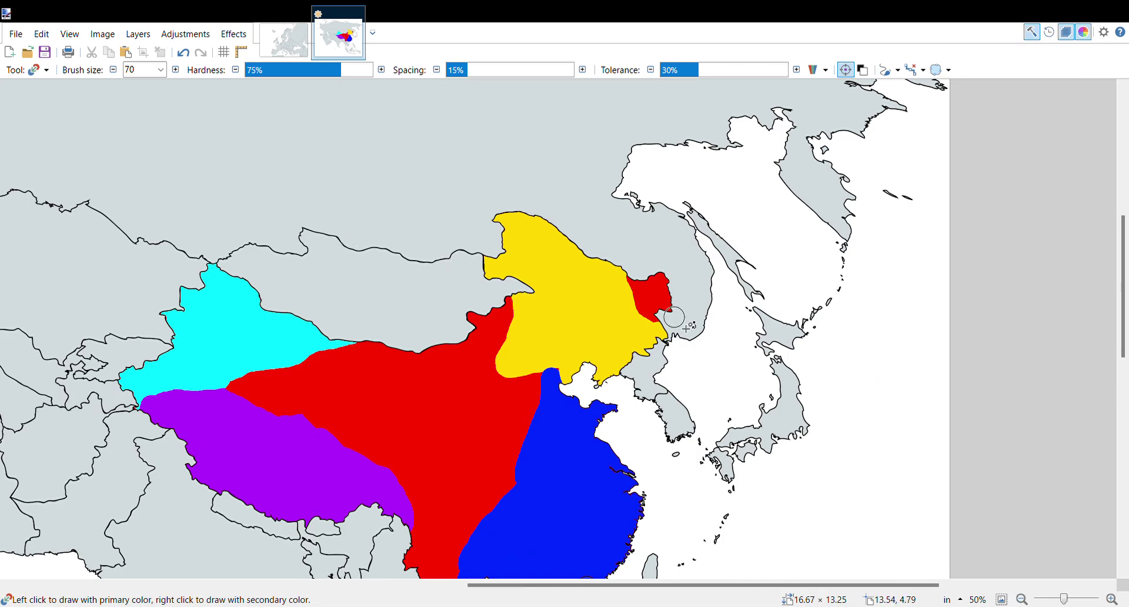
mouse_move(676, 317)
mouse_down()
mouse_move(650, 297)
mouse_move(670, 293)
mouse_move(655, 283)
mouse_up()
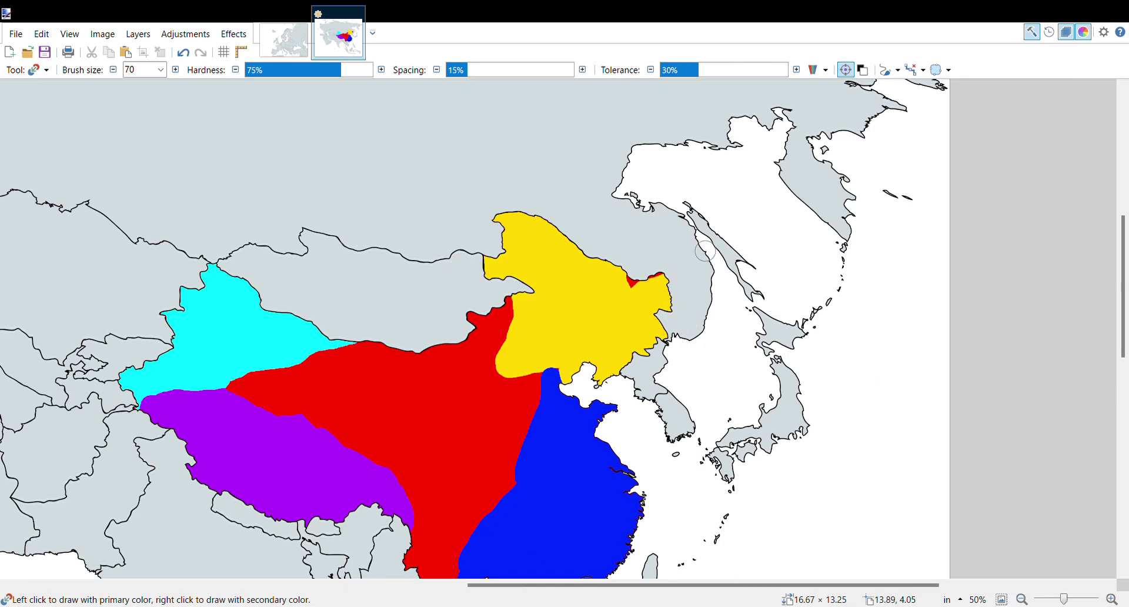
scroll(611, 288, down, 3)
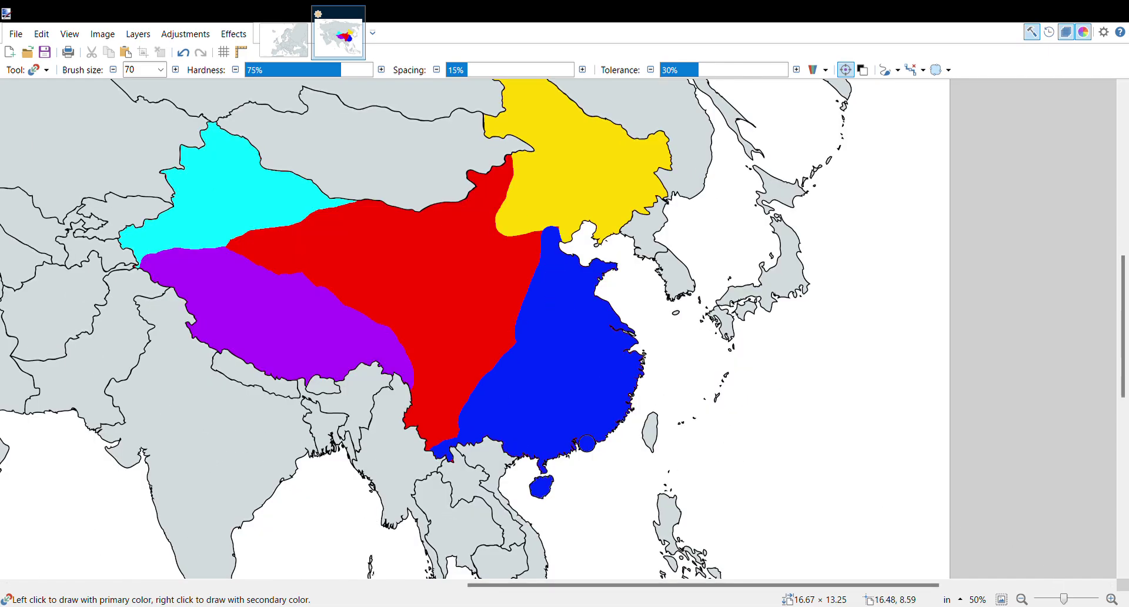
Step: Flood-fill the remaining central red area with blue
scroll(587, 442, up, 2)
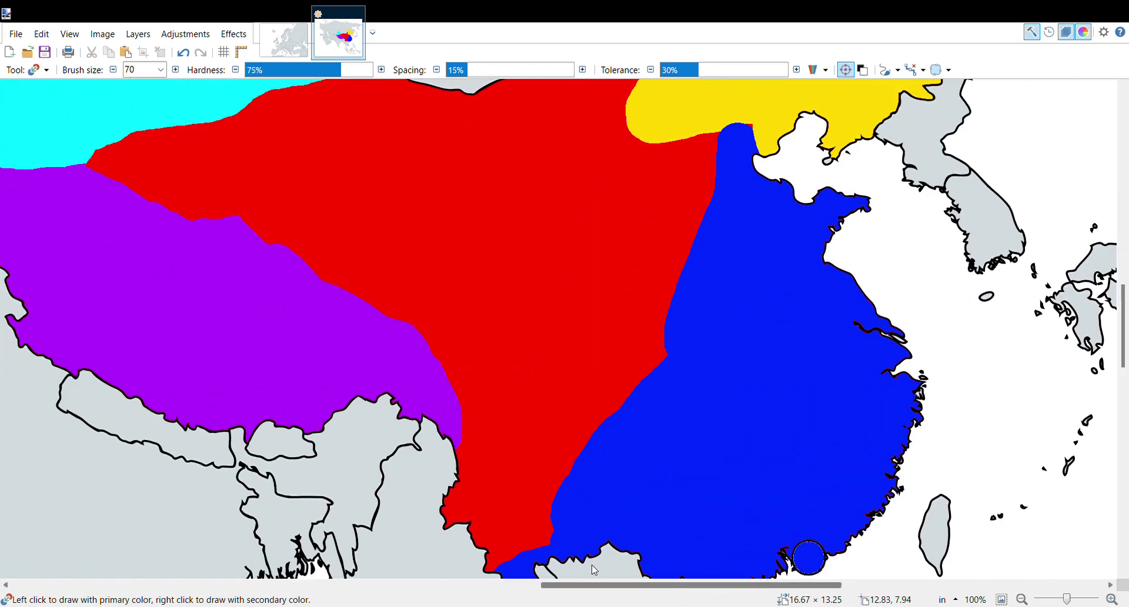
scroll(488, 374, up, 3)
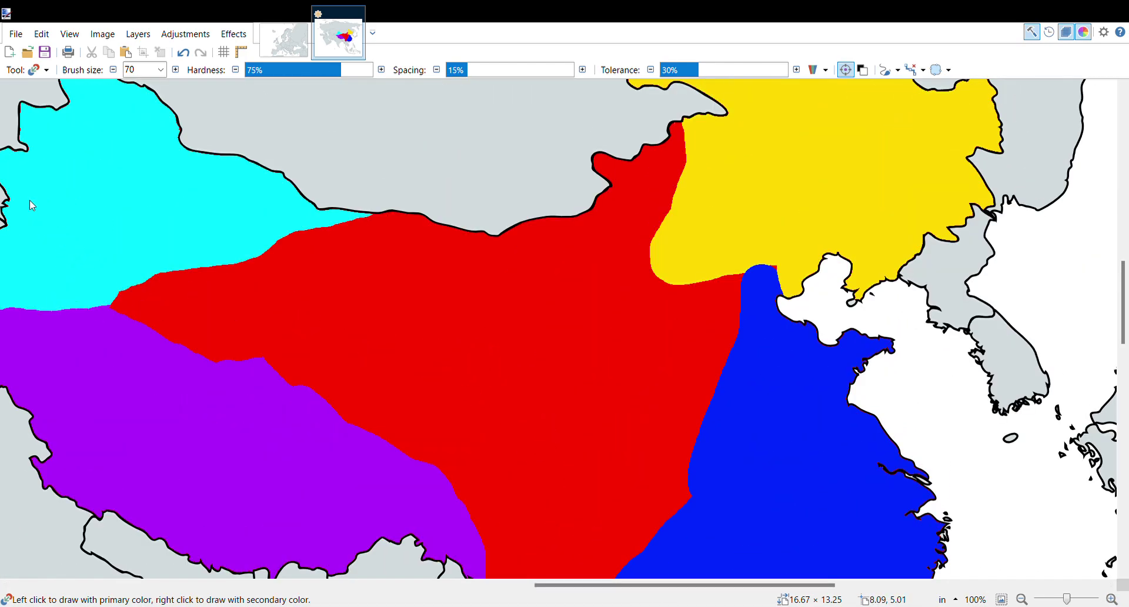
key(b)
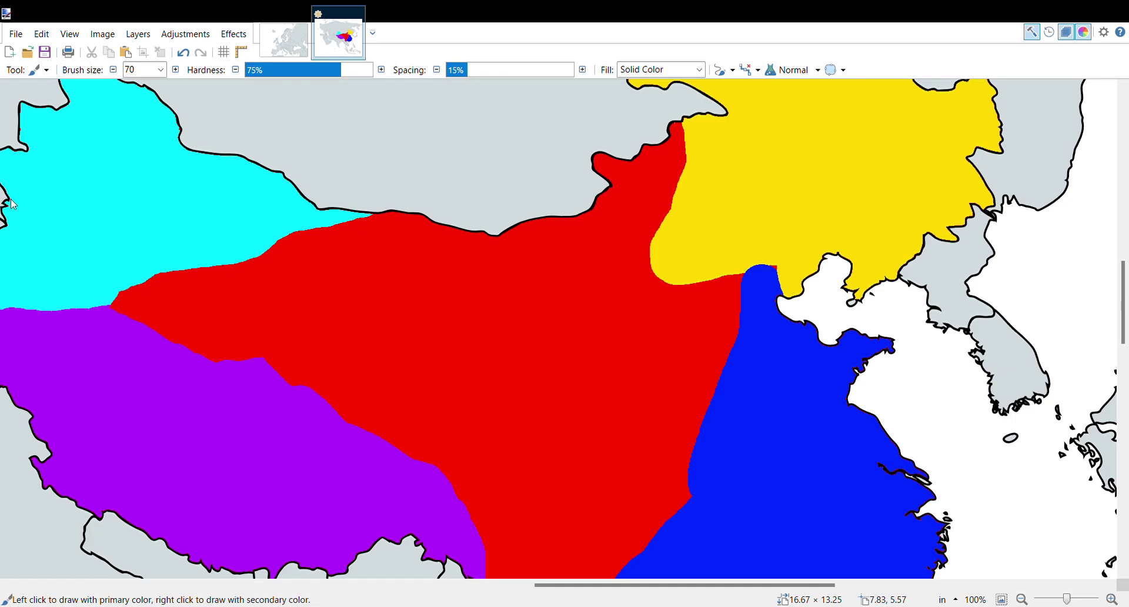
key(f)
click(410, 355)
scroll(836, 341, down, 3)
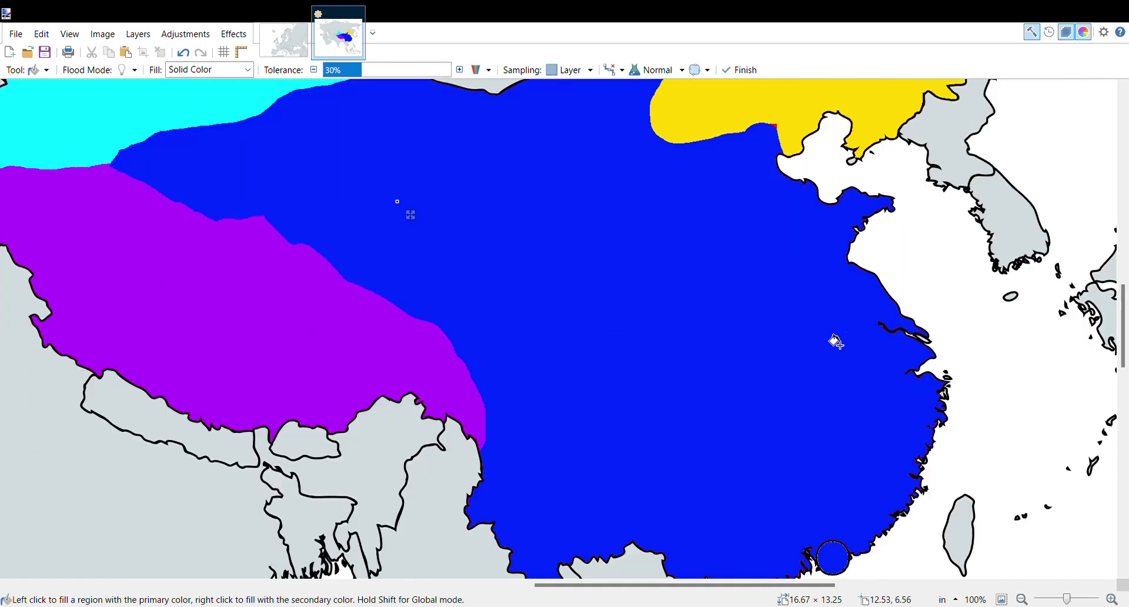
scroll(836, 341, up, 3)
click(1022, 599)
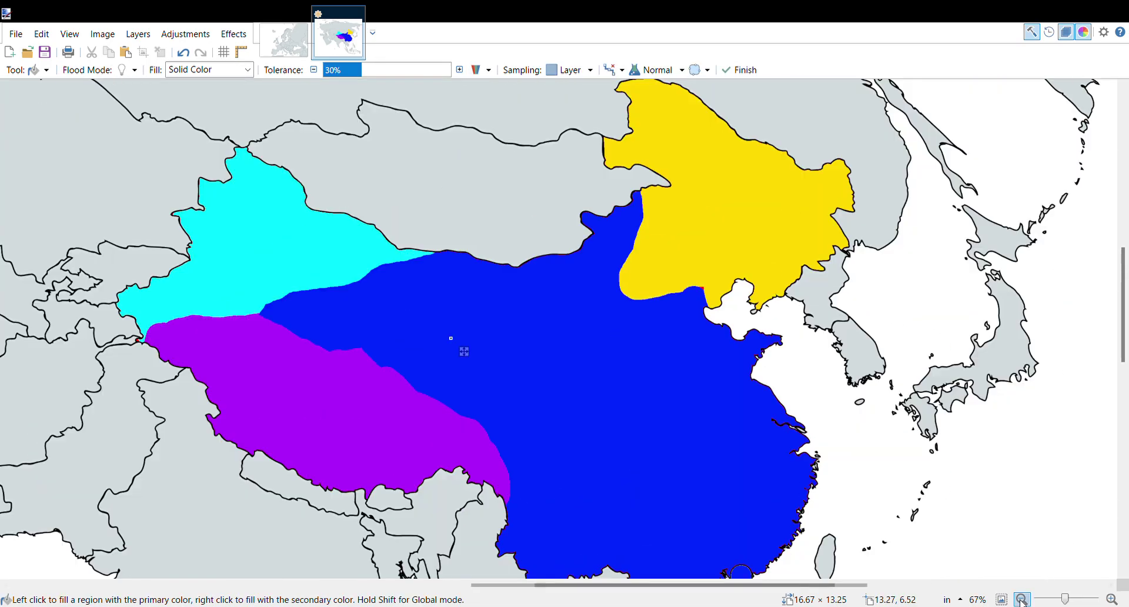
click(1022, 599)
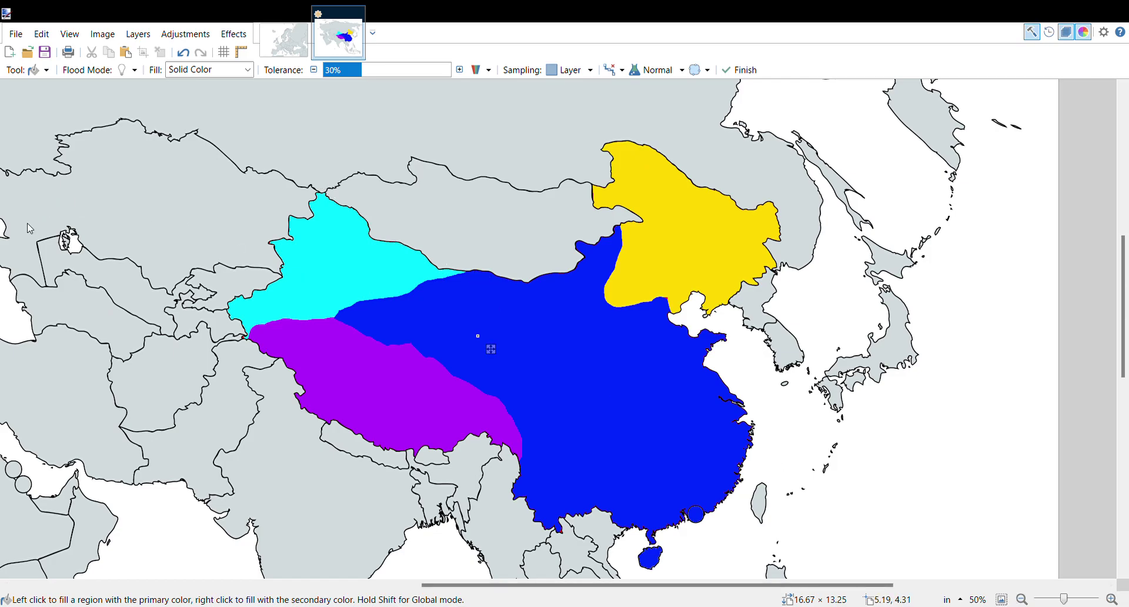
key(b)
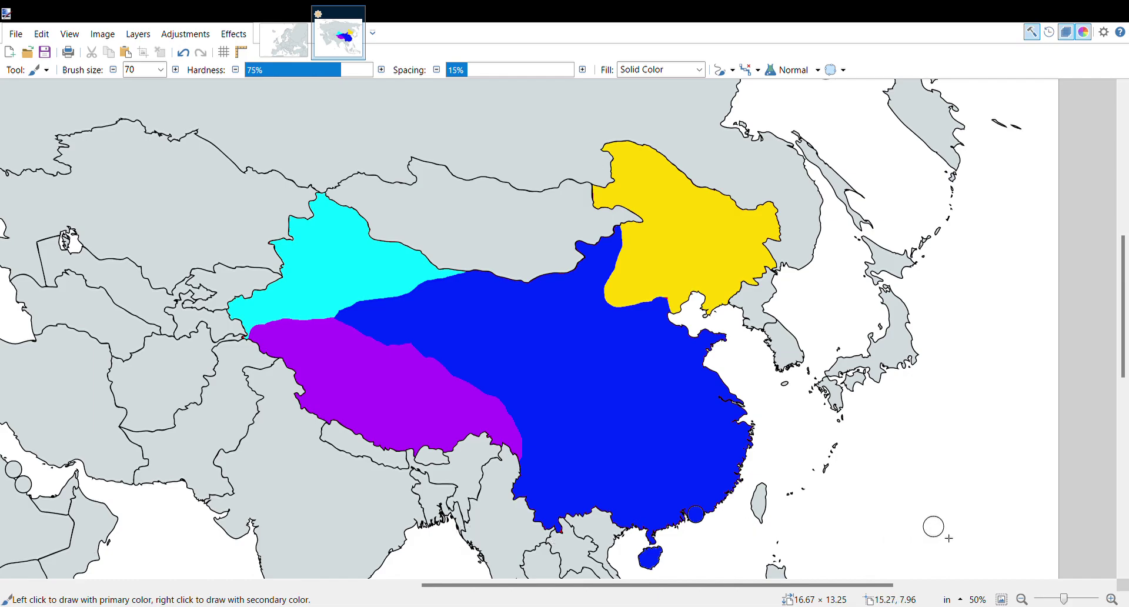
click(1111, 599)
click(1112, 599)
click(1111, 599)
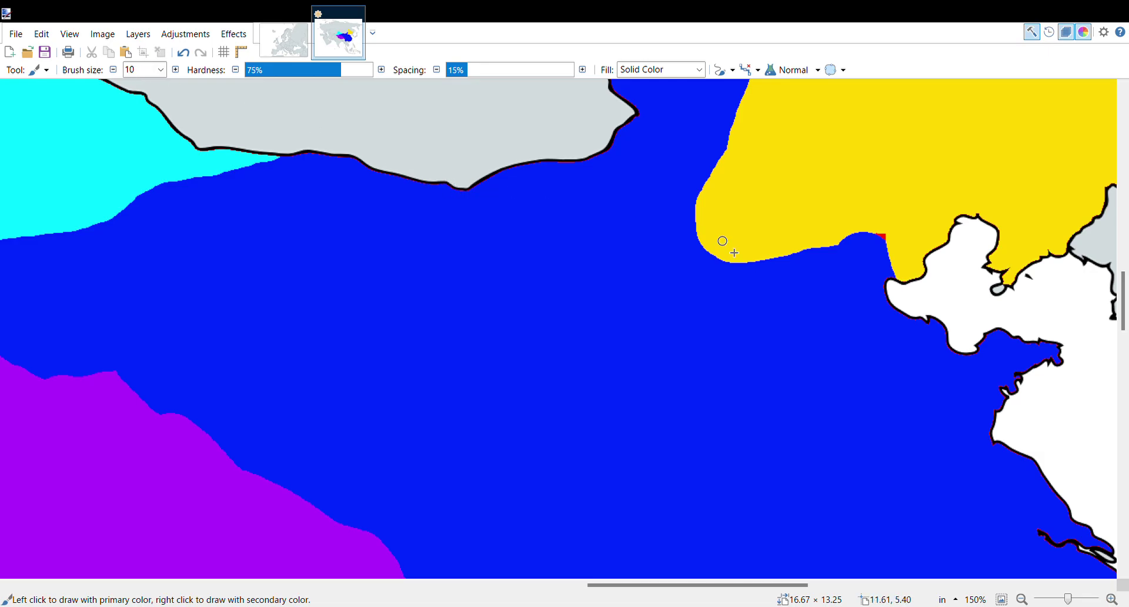
scroll(808, 276, up, 3)
drag(747, 264, 752, 297)
click(183, 52)
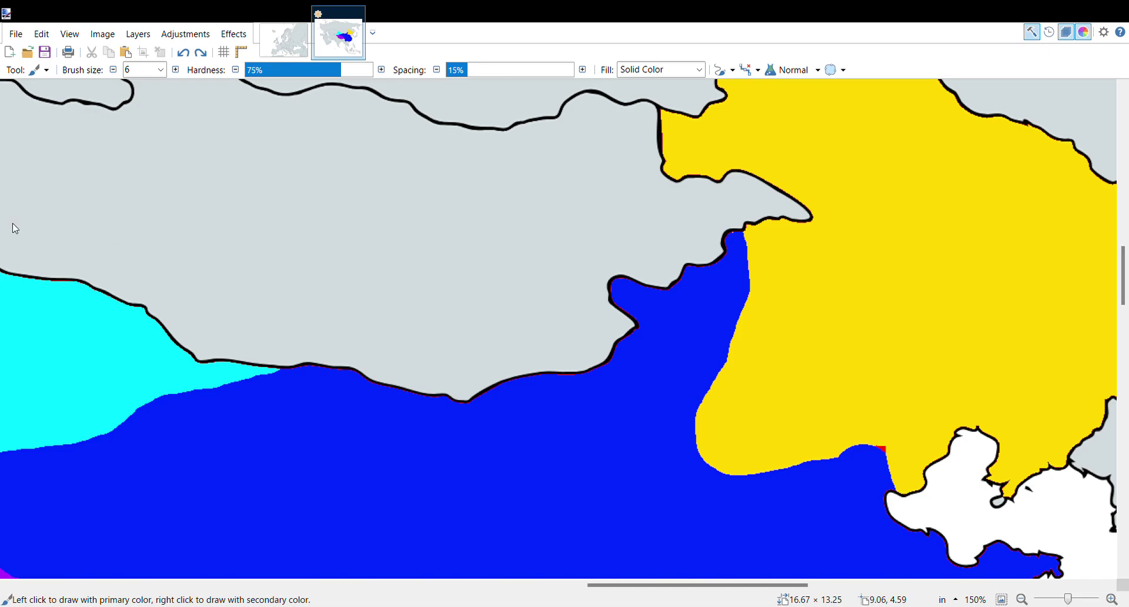
Step: Sample the map's grey land colour and flood-fill the blue and yellow territories with it
key(k)
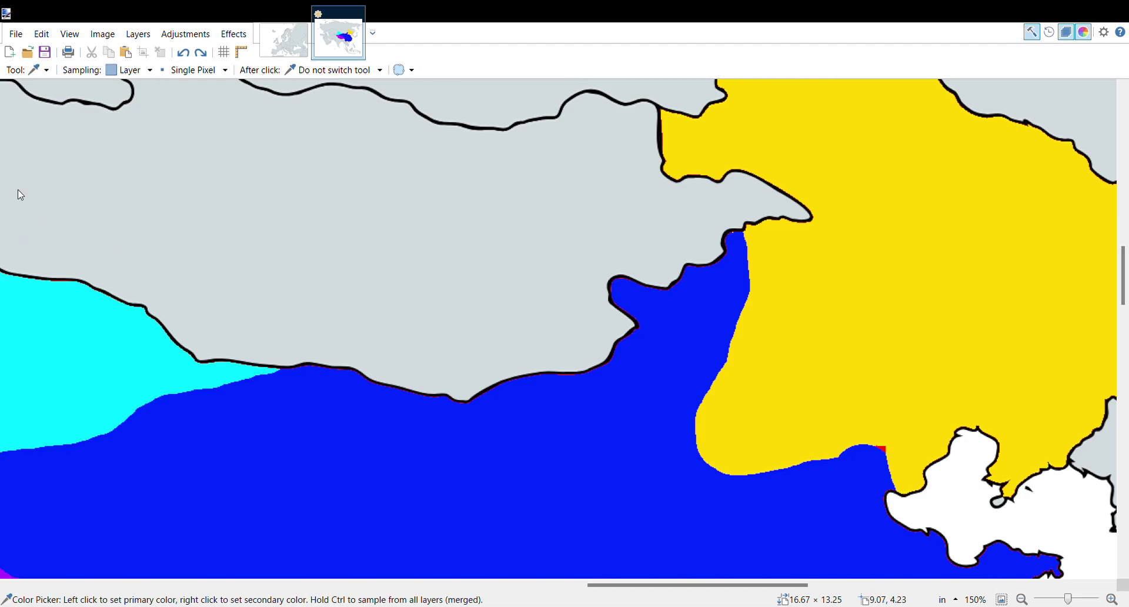
key(f)
click(325, 509)
click(970, 306)
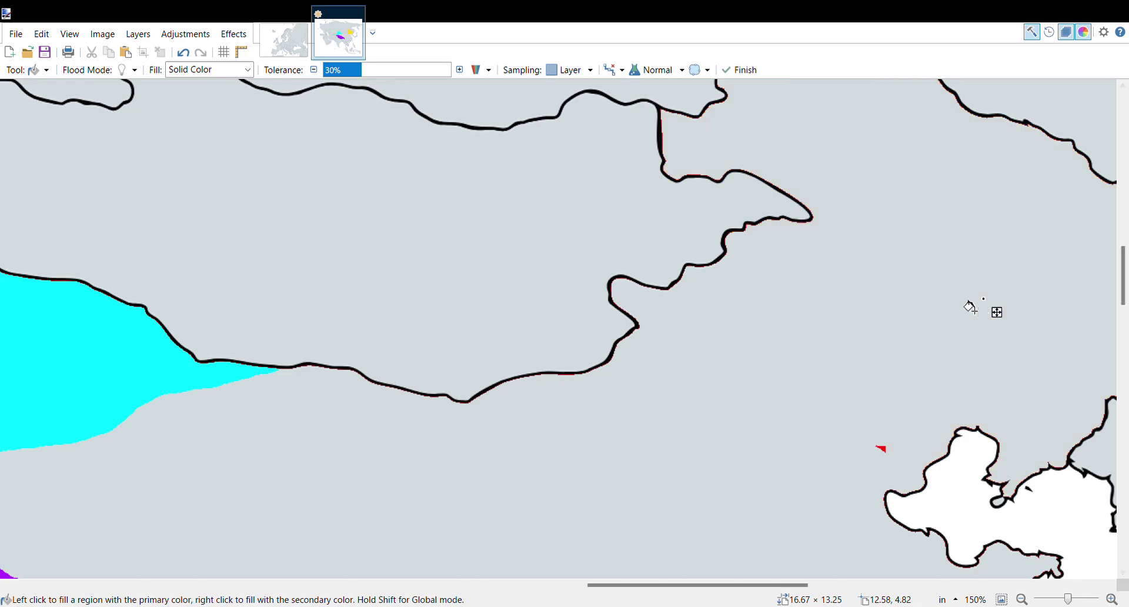
scroll(378, 360, up, 1)
scroll(382, 408, down, 2)
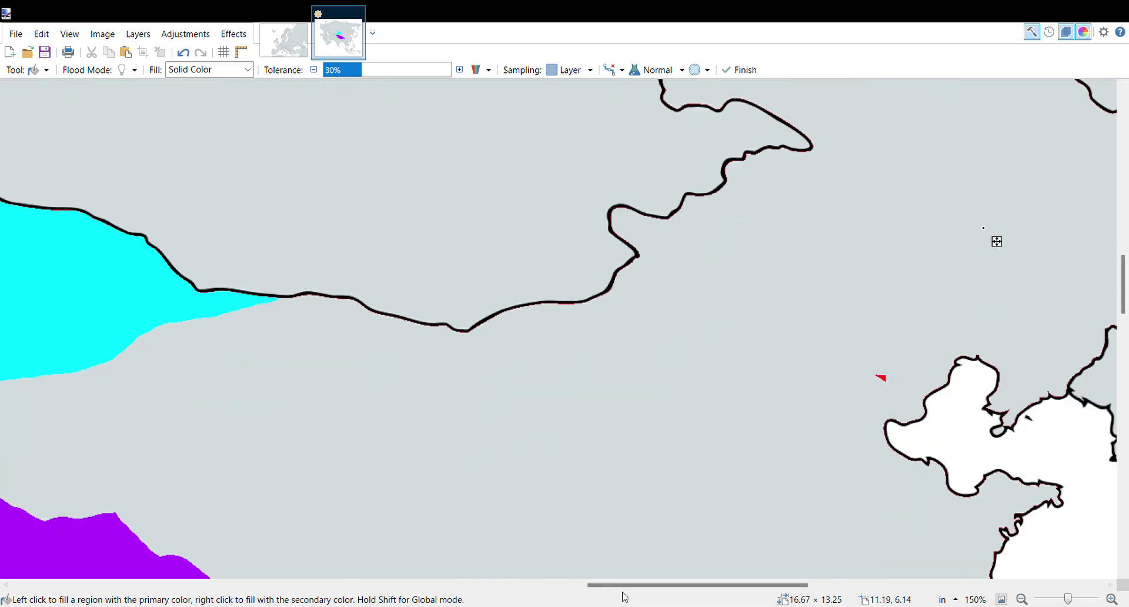
Step: Flood-fill the cyan and purple territories with the same grey
scroll(996, 241, left, 2)
click(82, 306)
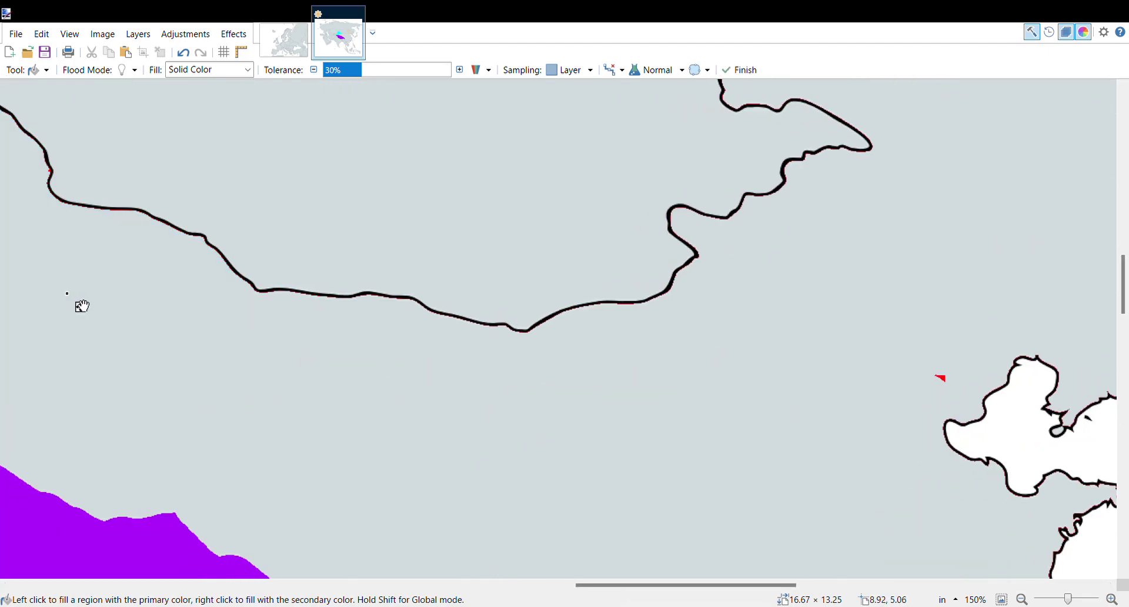
scroll(176, 290, down, 5)
click(183, 298)
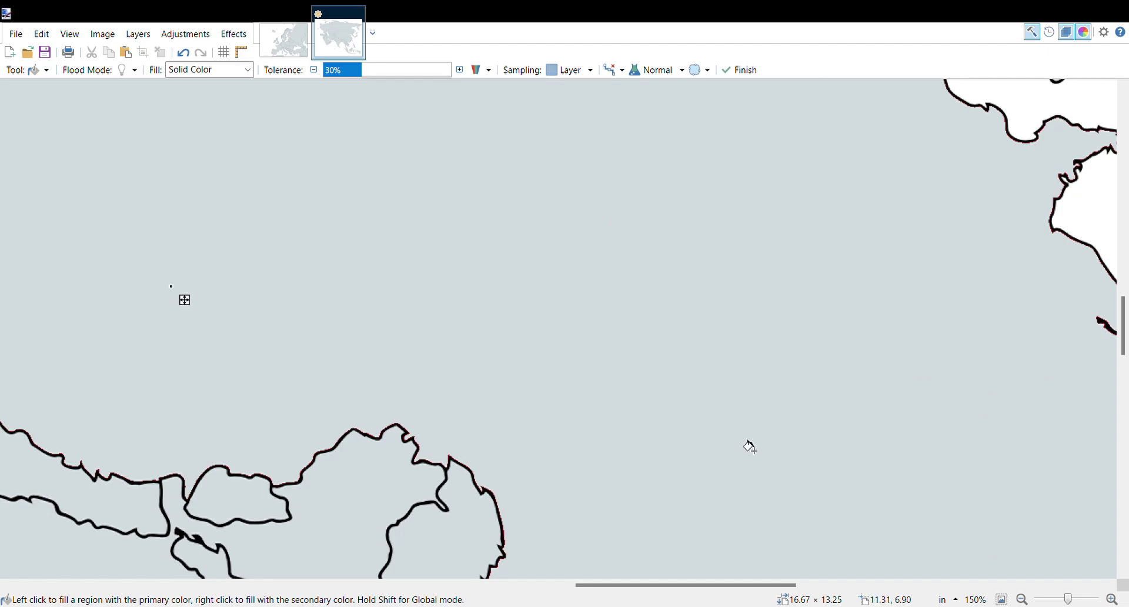
Step: Flood-fill the blue circle on China's southern coast and the blue island of Hainan with the map's grey
click(1023, 599)
click(1023, 599)
click(1023, 599)
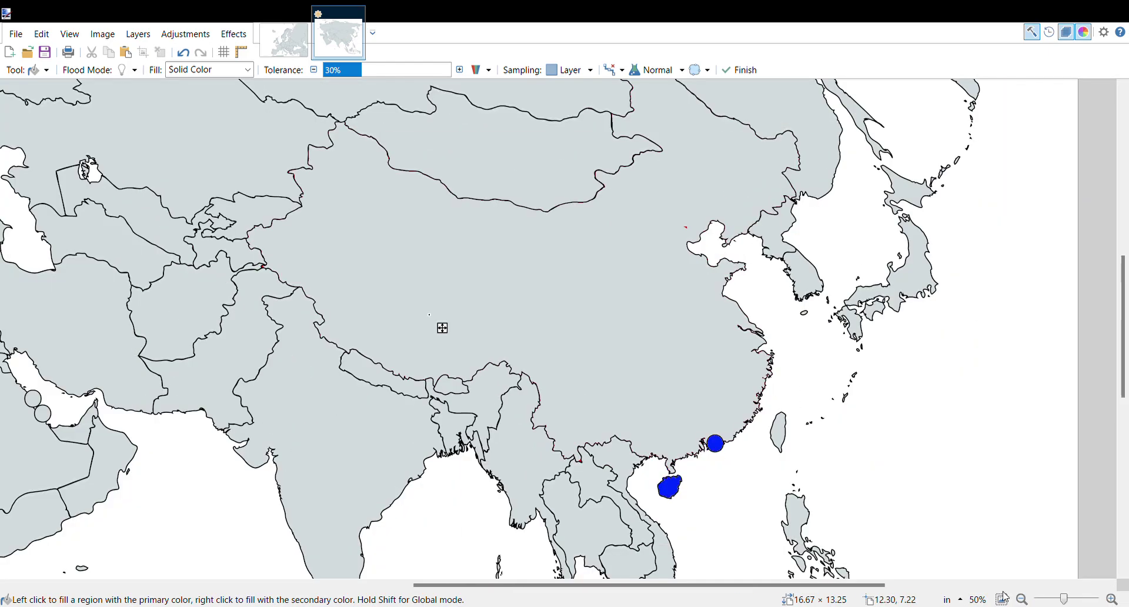
click(715, 443)
click(671, 486)
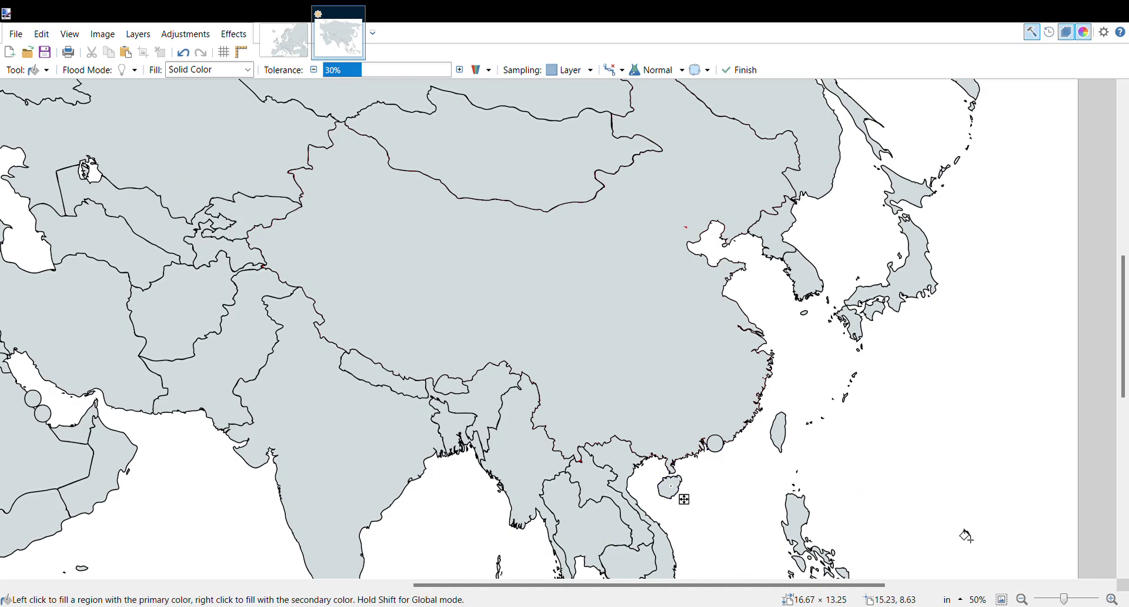
Step: Paint a black border with the size 6 brush from Mongolia's eastern tip south to the Bohai Sea coast
scroll(727, 480, up, 1)
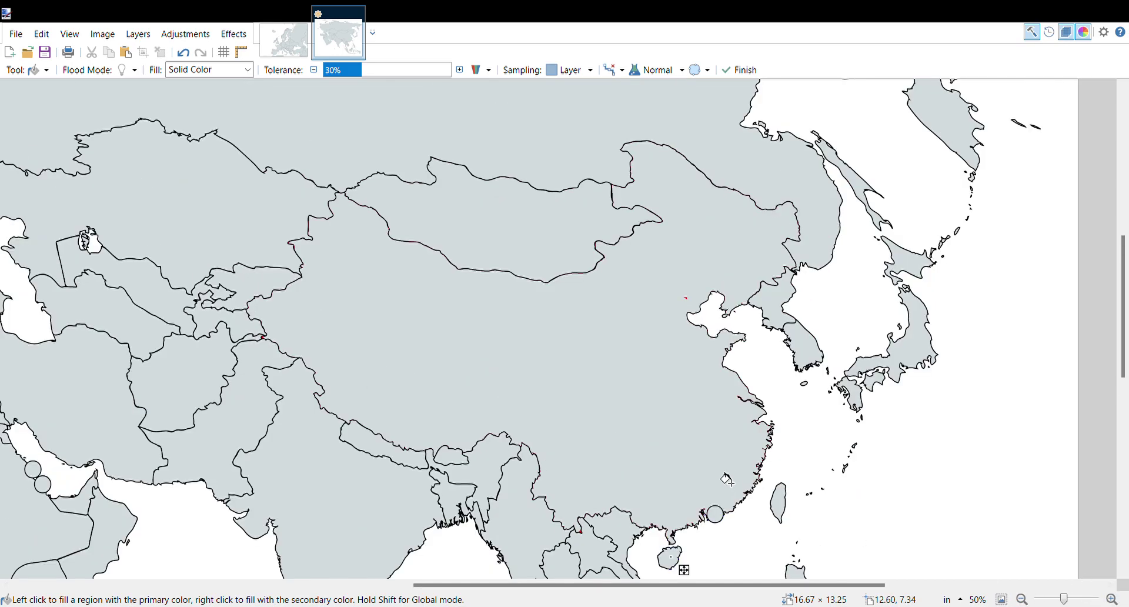
click(1111, 599)
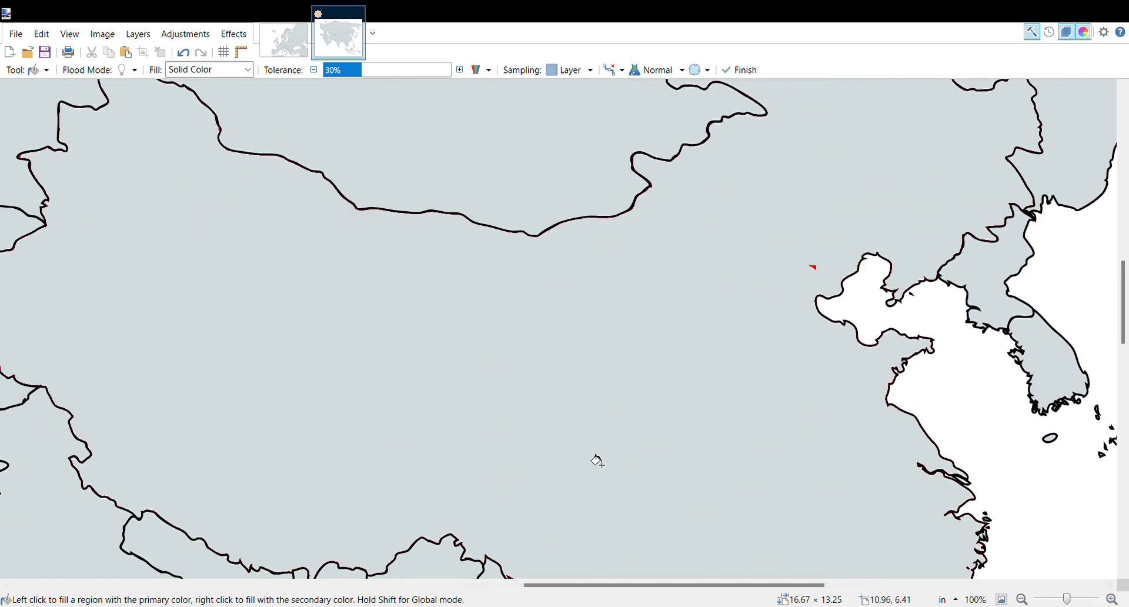
drag(606, 585, 649, 585)
scroll(235, 520, up, 3)
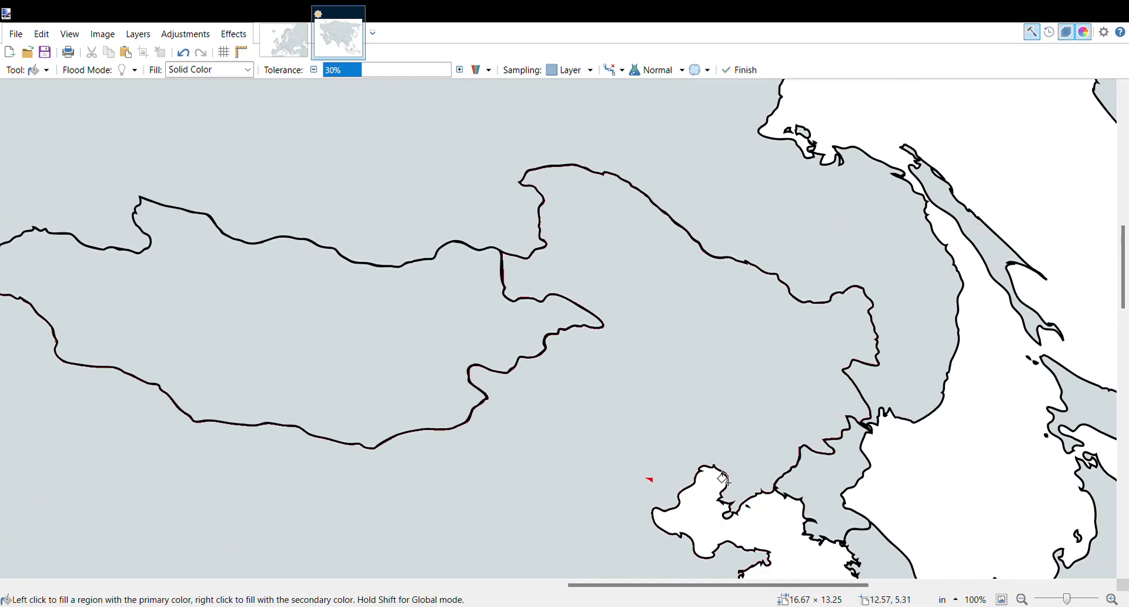
key(b)
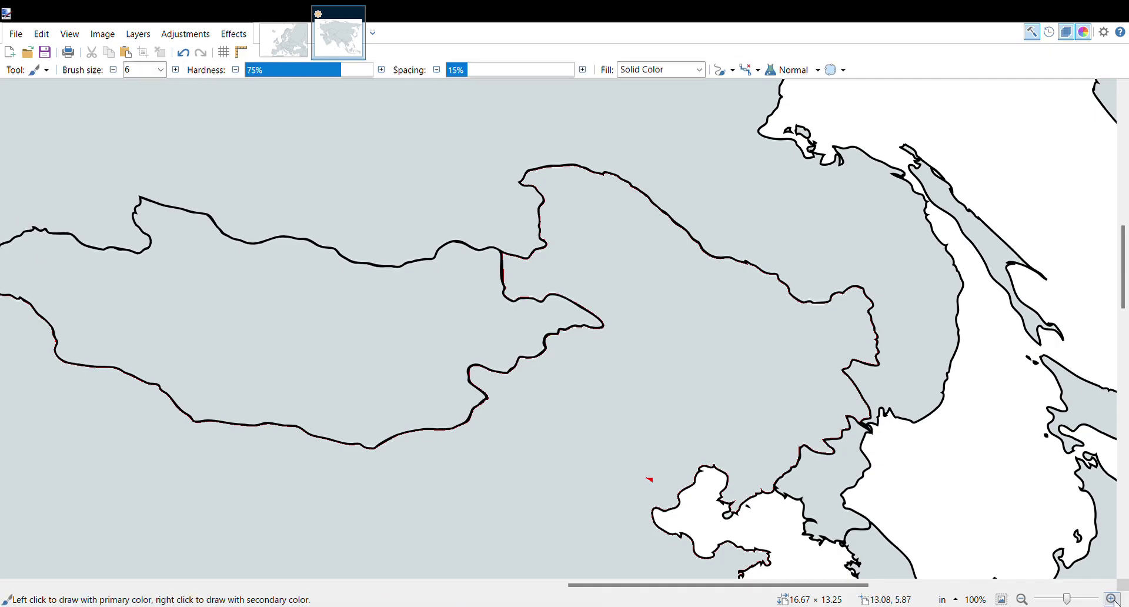
scroll(555, 400, up, 3)
scroll(453, 306, down, 2)
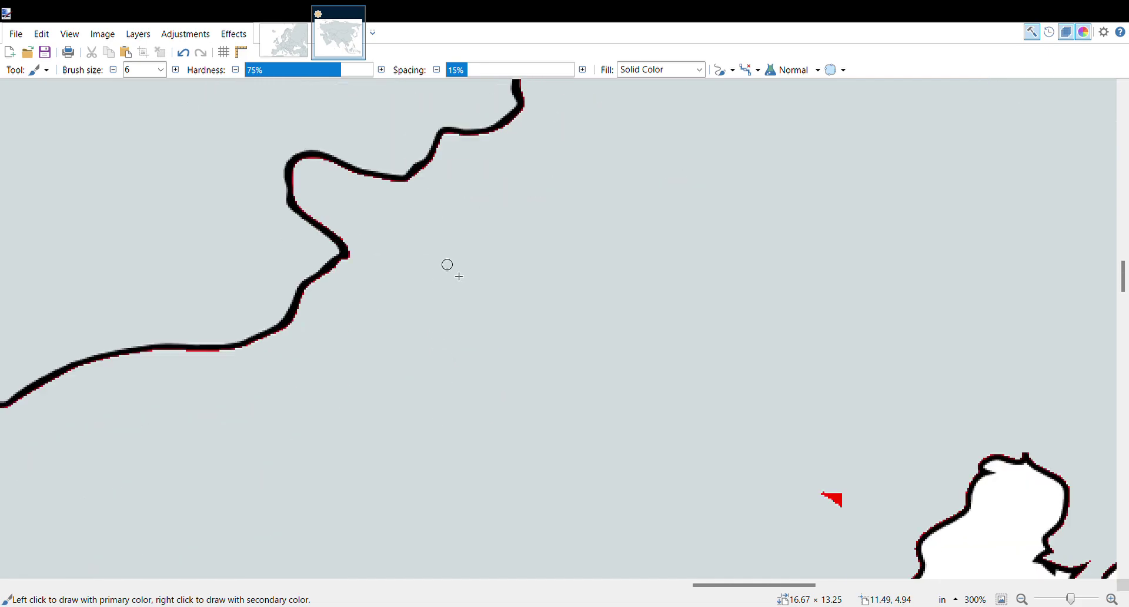
scroll(461, 275, up, 1)
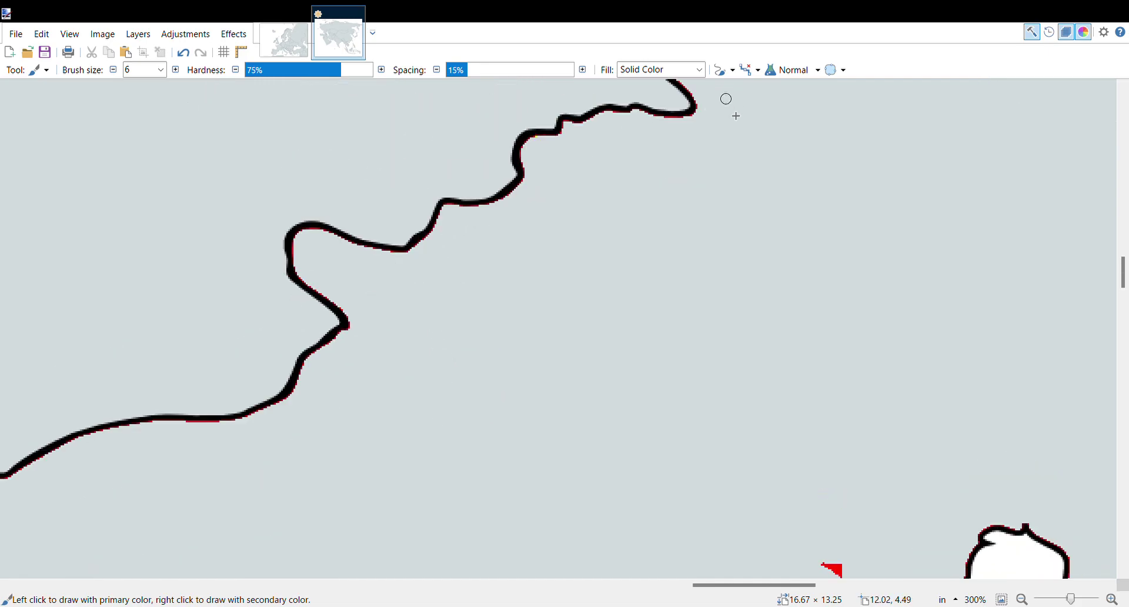
mouse_move(692, 109)
mouse_down()
mouse_move(680, 291)
mouse_move(703, 391)
mouse_move(673, 490)
mouse_move(712, 529)
mouse_up()
scroll(708, 486, down, 3)
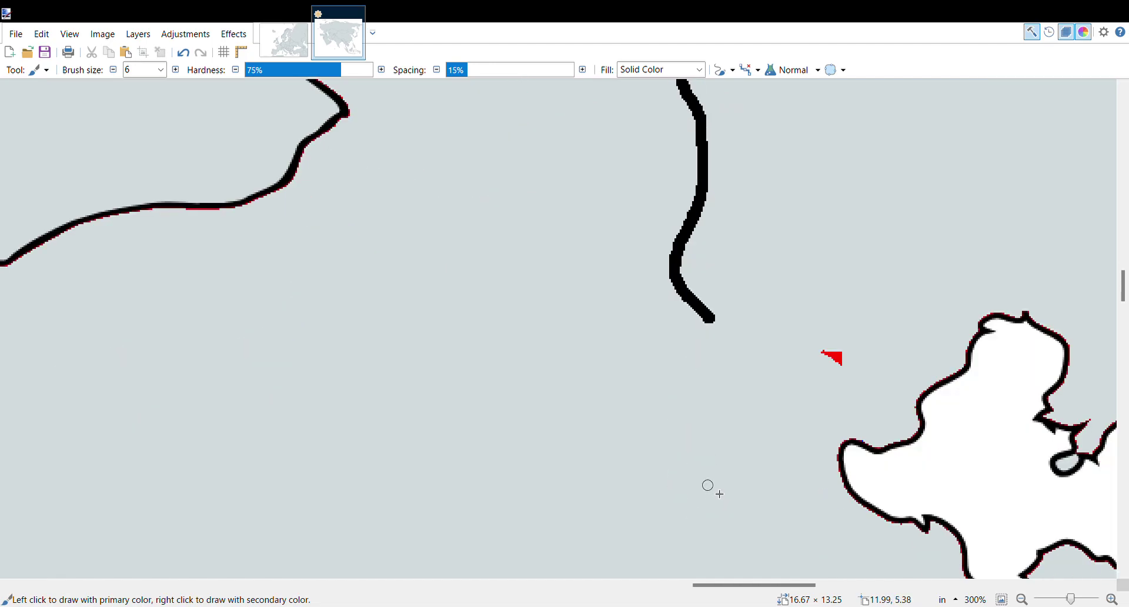
mouse_move(707, 322)
mouse_down()
mouse_move(724, 429)
mouse_move(799, 524)
mouse_move(876, 529)
mouse_move(911, 518)
mouse_up()
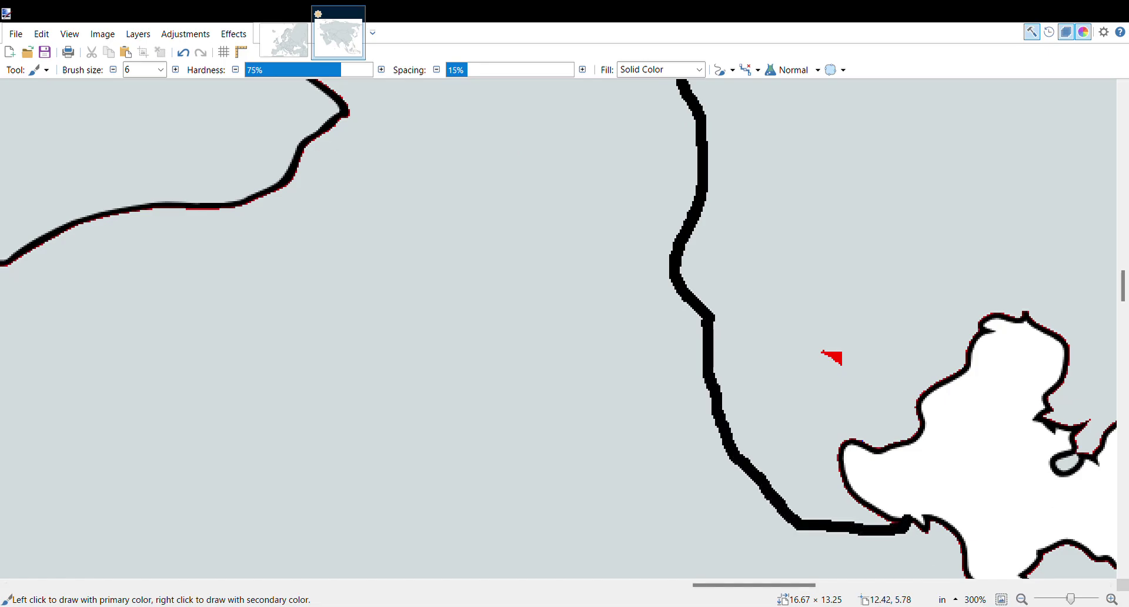
Step: Examine the new northeastern border up close and against the whole map
click(1021, 599)
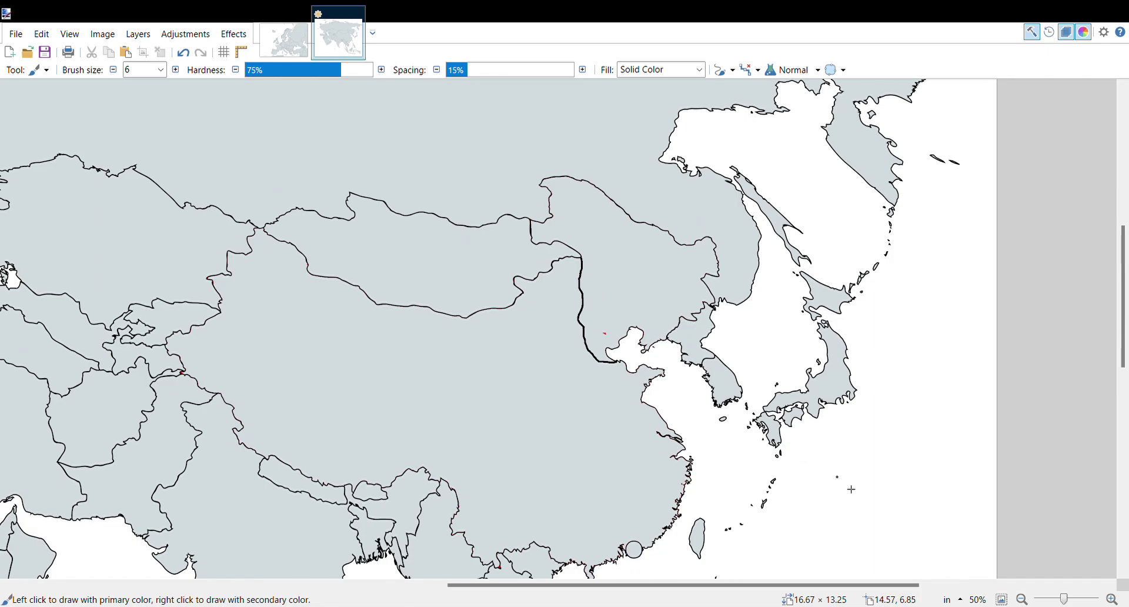
click(1111, 599)
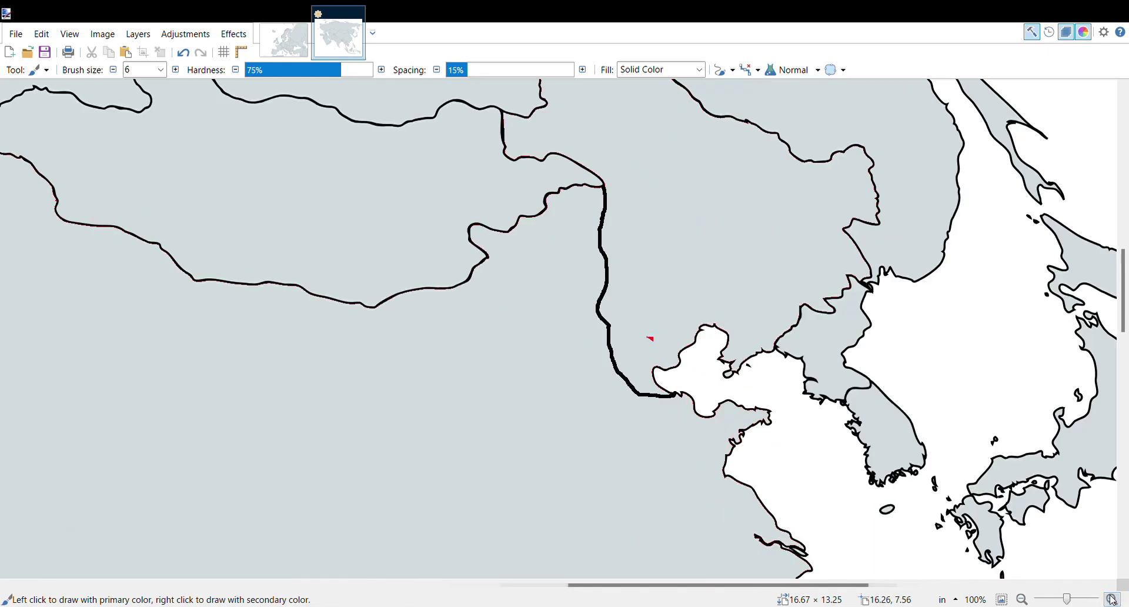
click(1112, 599)
scroll(474, 212, up, 4)
scroll(474, 211, down, 2)
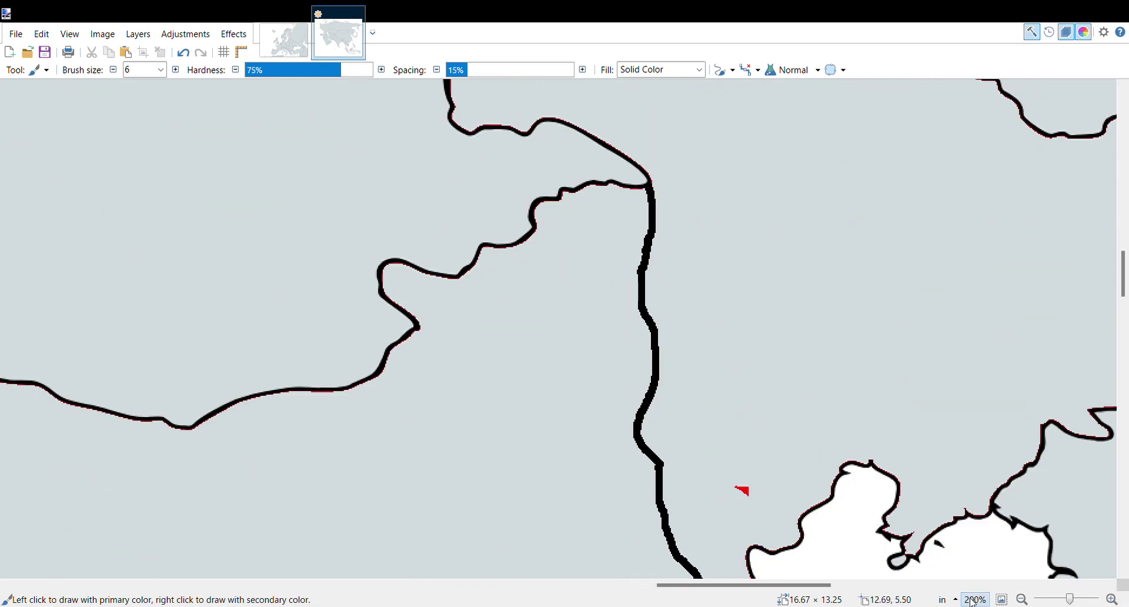
click(1022, 599)
click(1022, 599)
click(1022, 599)
click(1021, 599)
click(1022, 599)
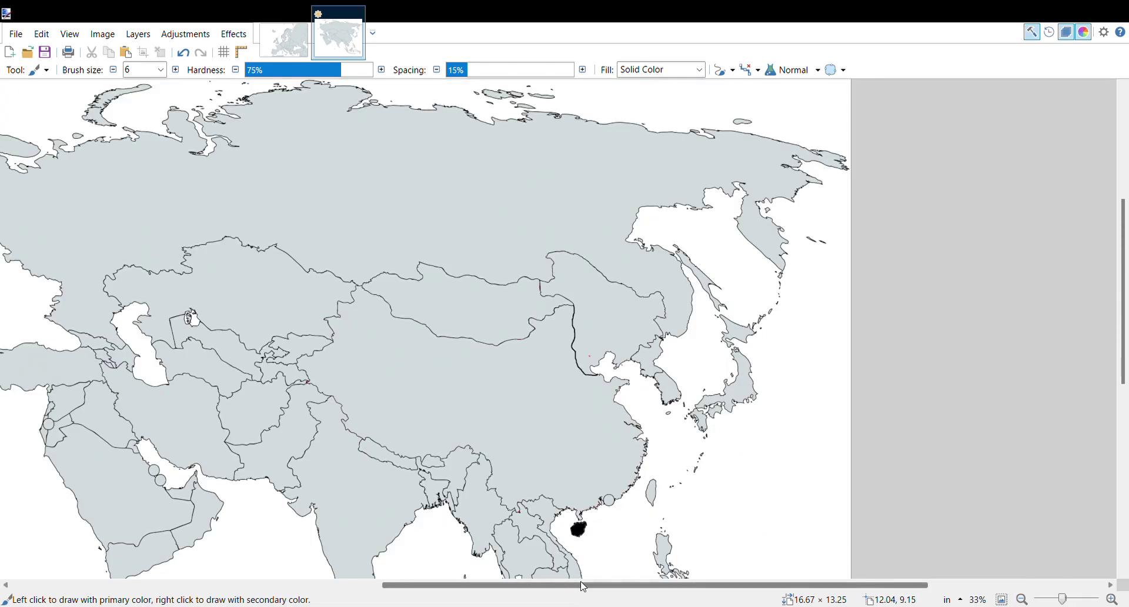
Step: Paint a black border across northwest China, from the eastern tip of Kyrgyzstan to Mongolia's southwestern border
drag(653, 585, 591, 585)
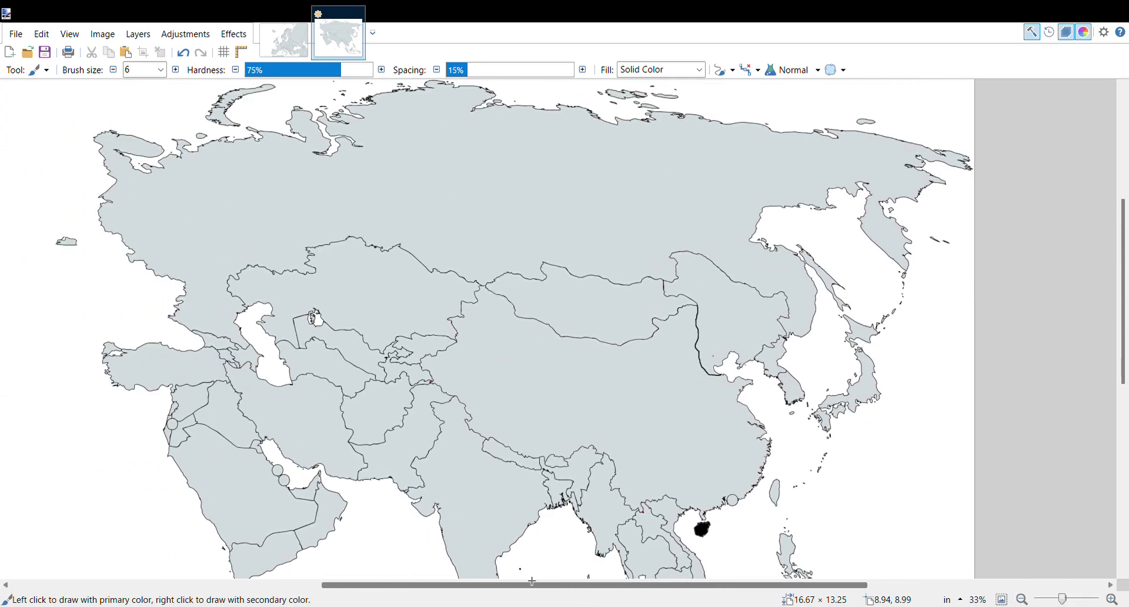
click(1111, 599)
click(1111, 599)
click(1112, 600)
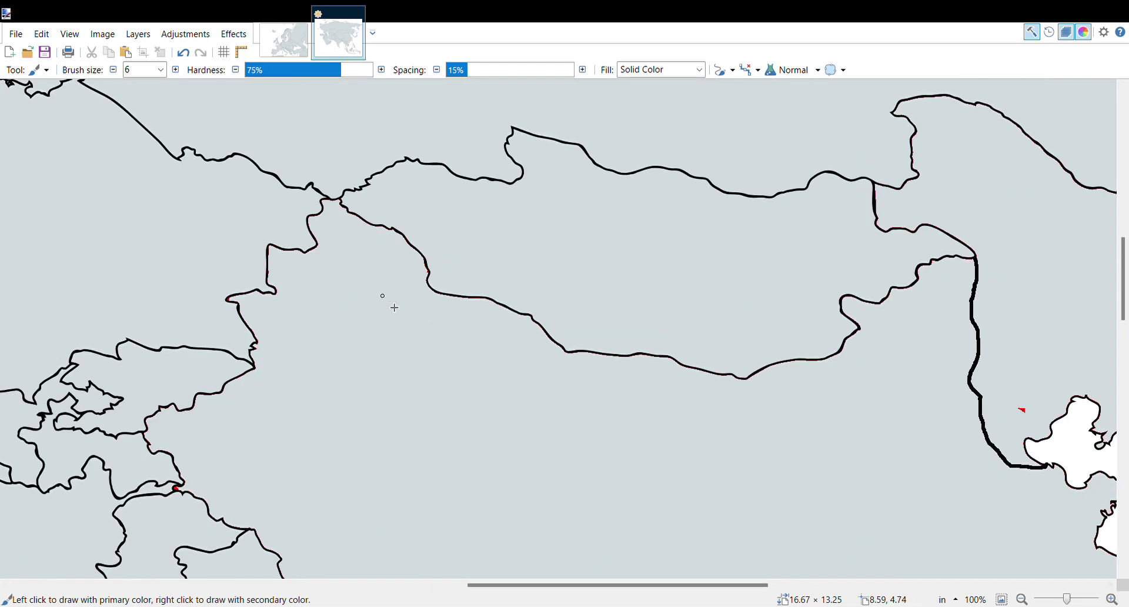
click(1112, 599)
drag(727, 590, 608, 504)
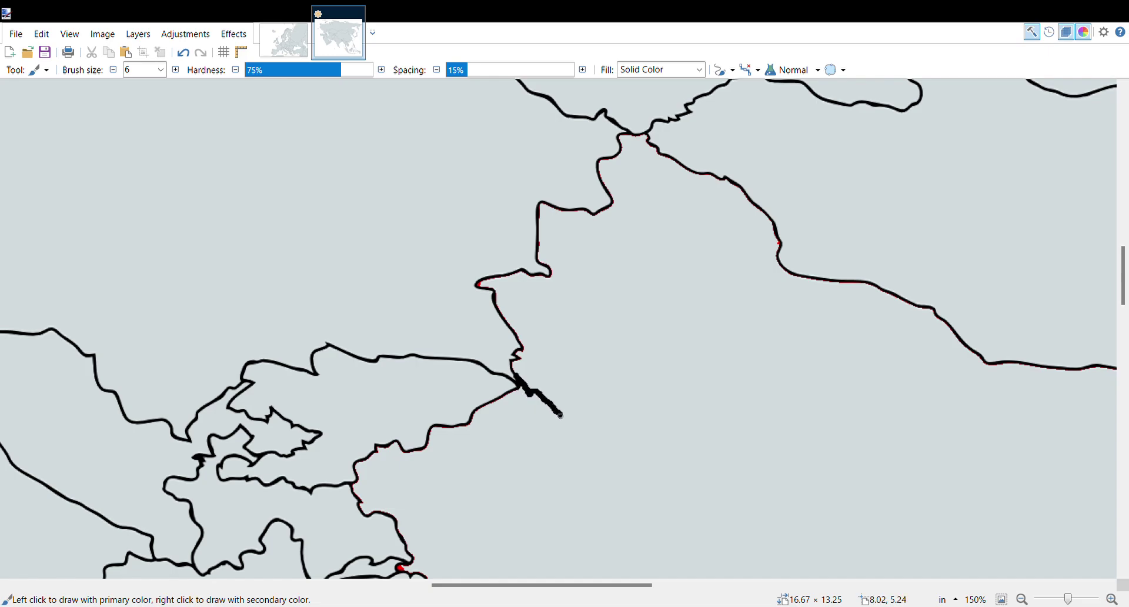
mouse_move(560, 415)
mouse_down()
mouse_move(612, 438)
mouse_move(635, 468)
mouse_move(729, 370)
mouse_move(821, 334)
mouse_move(882, 356)
mouse_up()
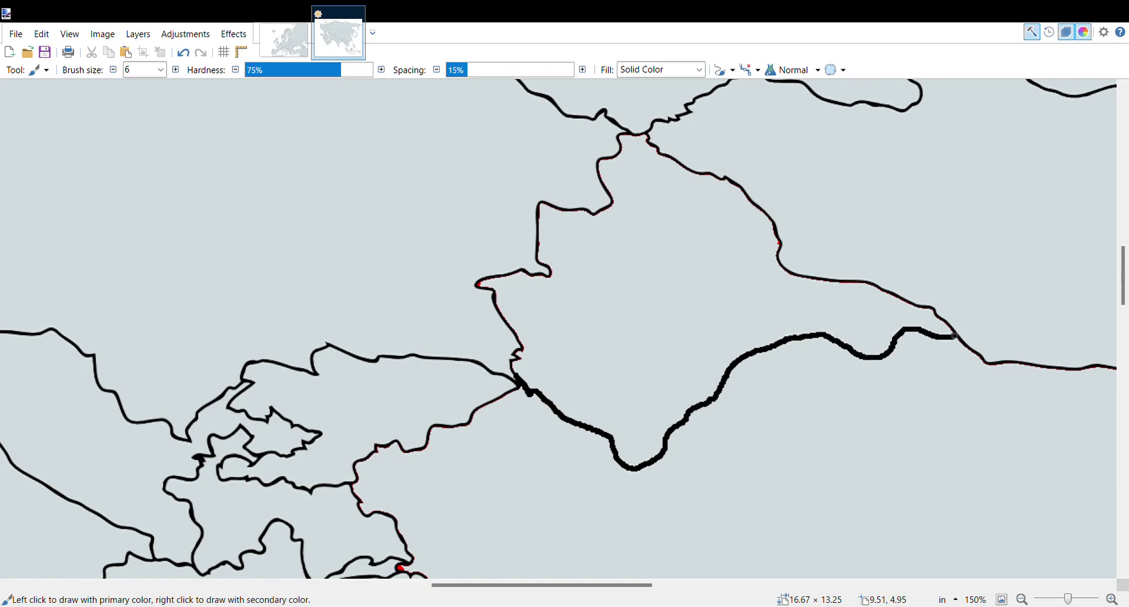
Step: Paint a wavy black border from the lowest point of the northwestern border southeast into western China
scroll(719, 335, down, 2)
scroll(718, 335, up, 3)
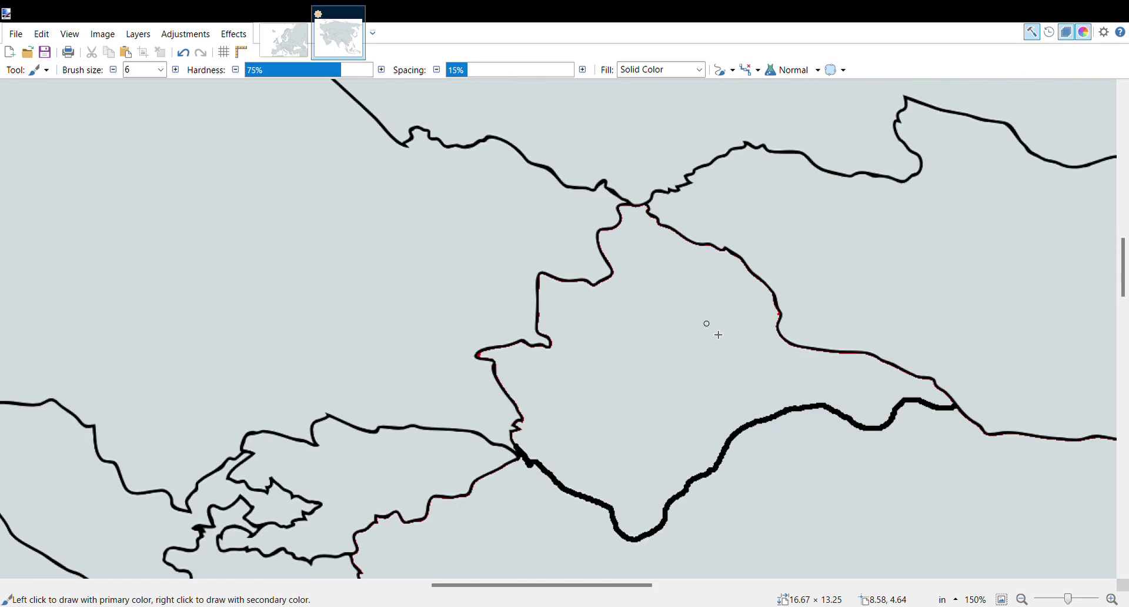
click(1021, 599)
click(1021, 599)
click(1022, 599)
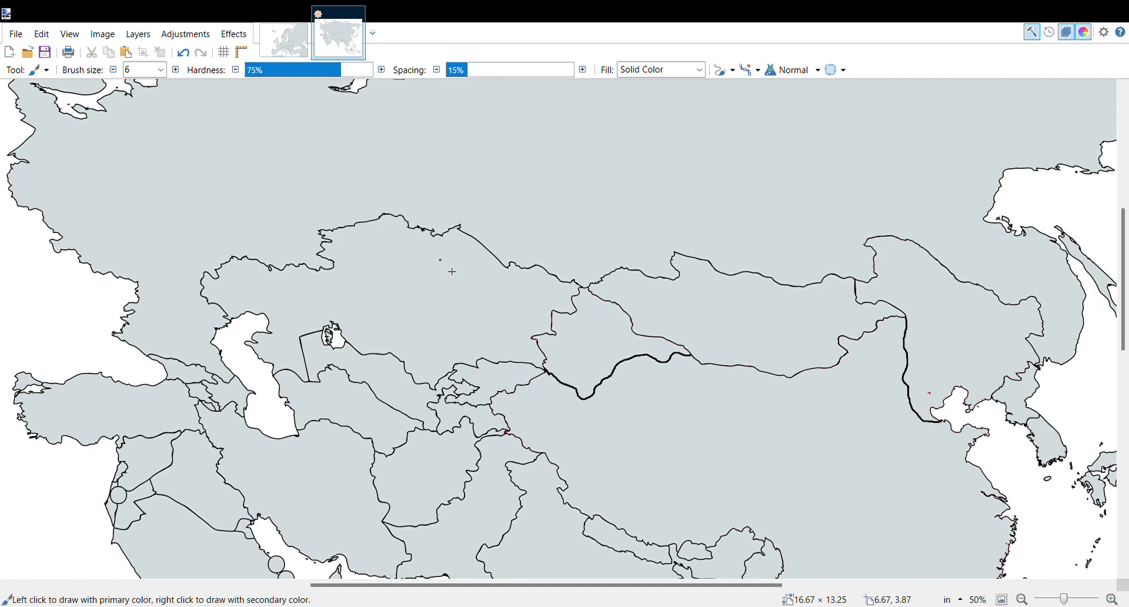
scroll(796, 443, down, 3)
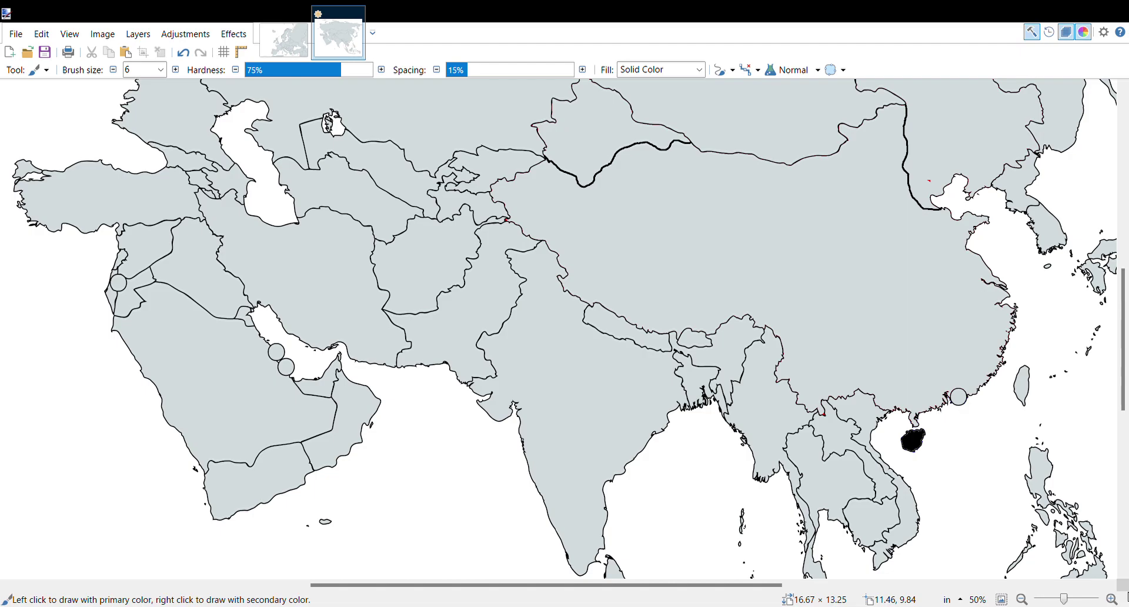
click(1112, 599)
click(1111, 599)
click(1112, 599)
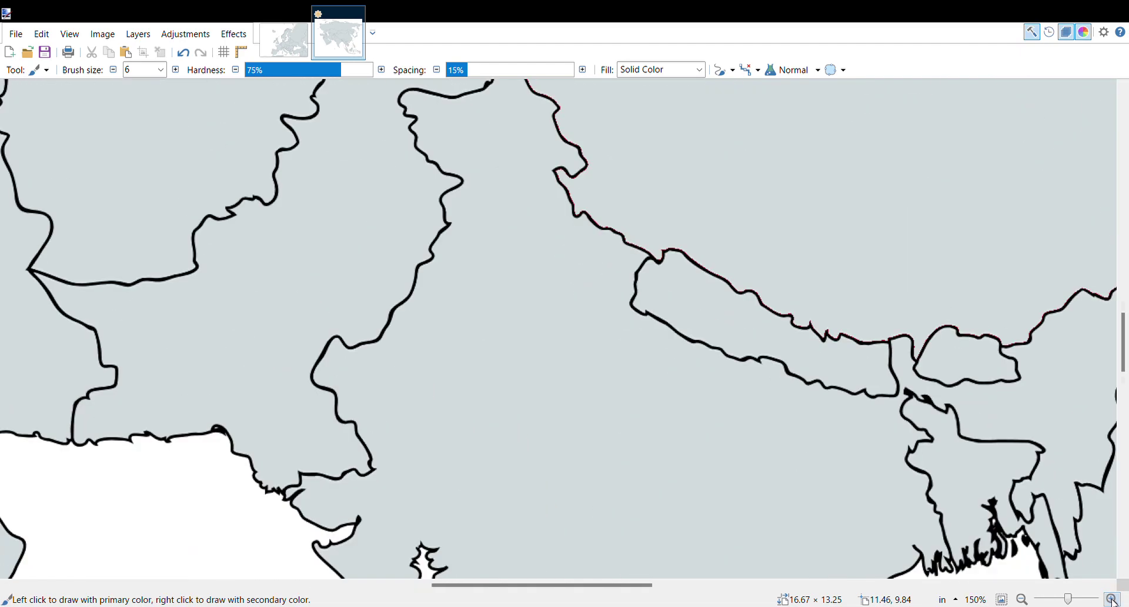
scroll(864, 295, up, 4)
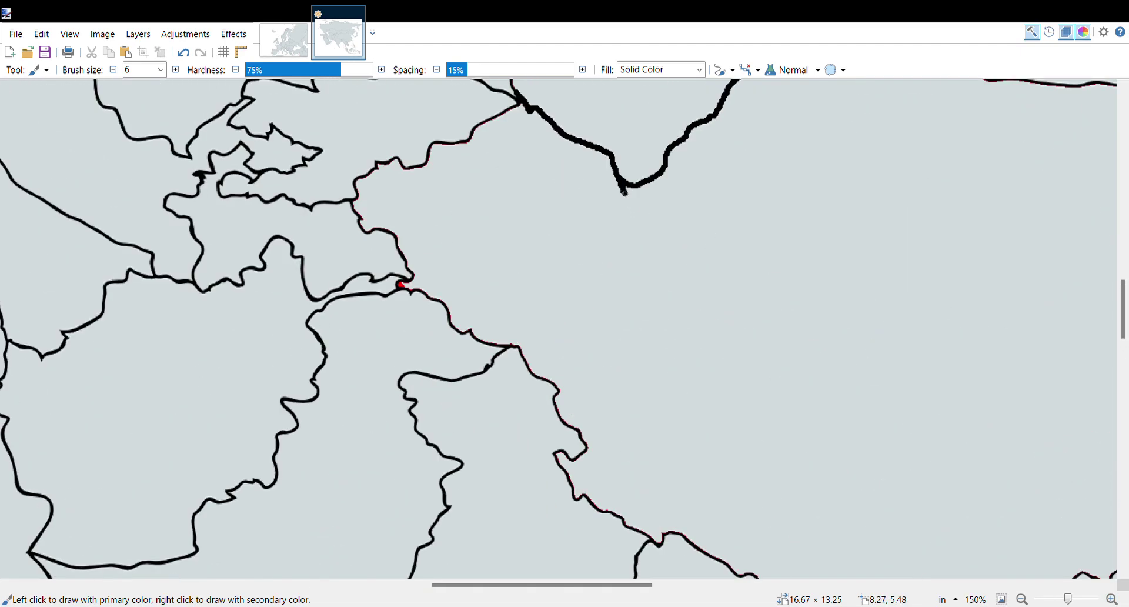
mouse_move(630, 227)
mouse_down()
mouse_move(676, 288)
mouse_move(808, 307)
mouse_move(844, 327)
mouse_move(936, 288)
mouse_move(985, 380)
mouse_up()
Step: Extend the western border east around the Tibetan plateau and down to Myanmar's northern border
drag(597, 597, 644, 602)
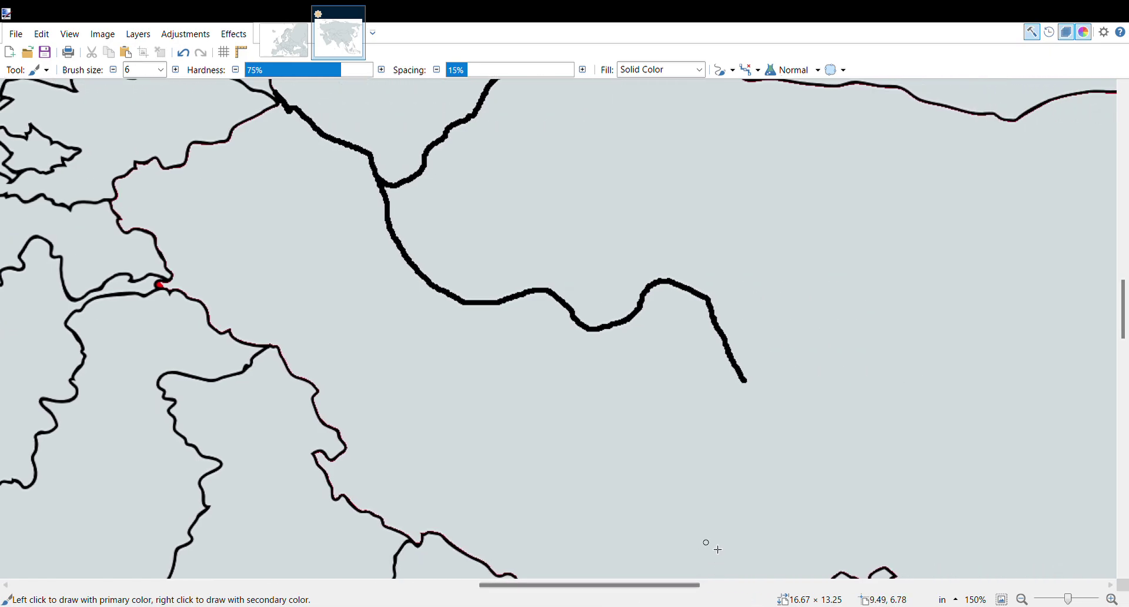
scroll(908, 370, down, 2)
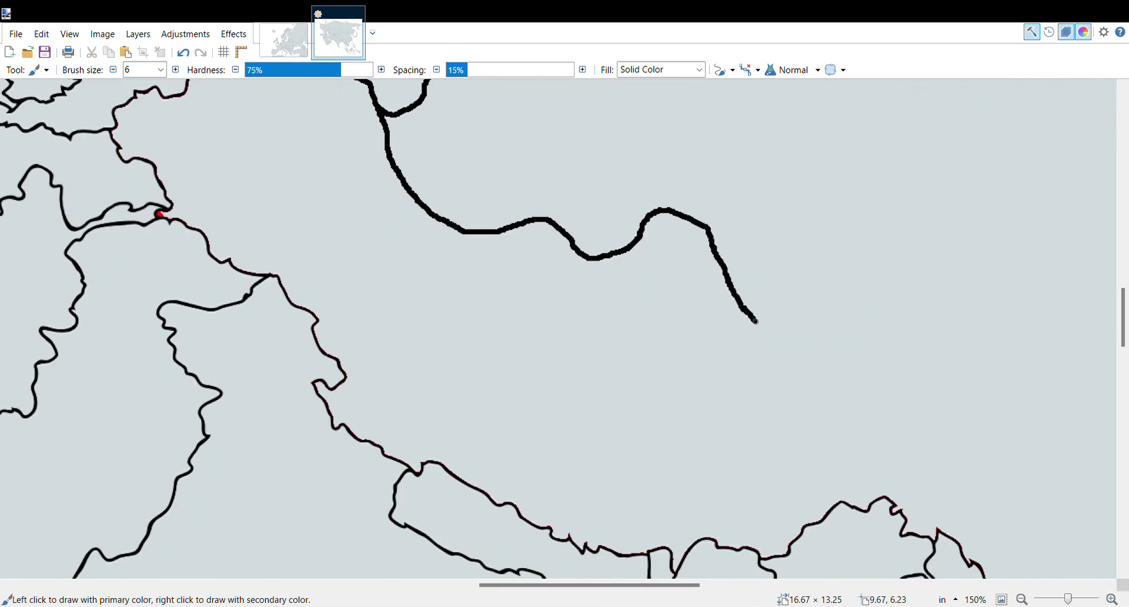
drag(755, 321, 866, 347)
mouse_move(924, 293)
mouse_down()
mouse_move(930, 232)
mouse_move(1056, 372)
mouse_move(1056, 403)
mouse_move(1013, 440)
mouse_up()
drag(994, 487, 962, 523)
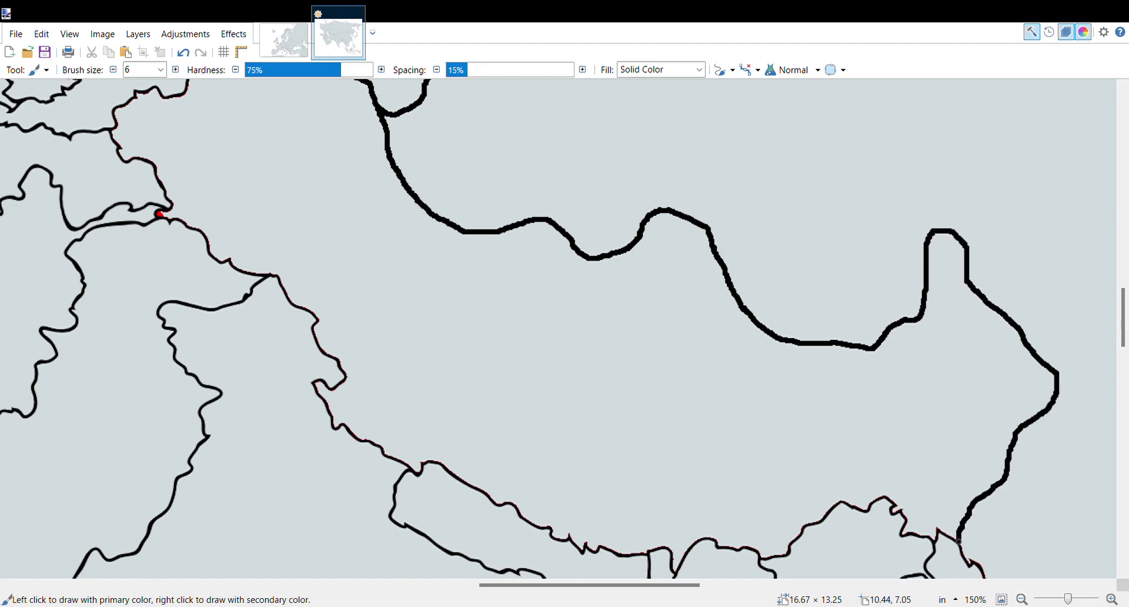
click(1022, 599)
click(1022, 599)
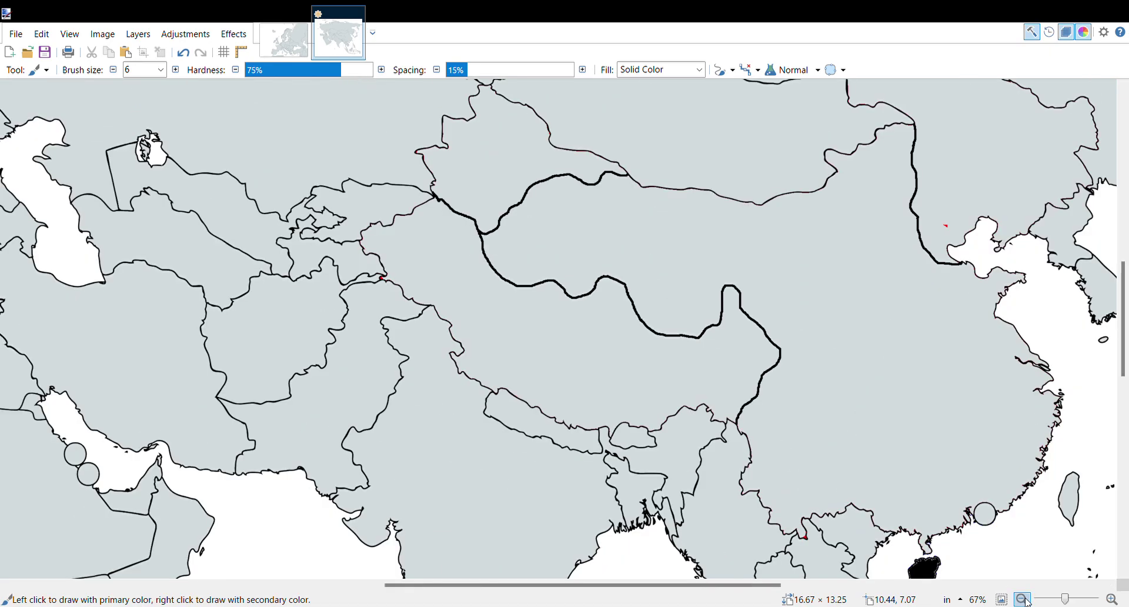
click(1022, 599)
click(1022, 599)
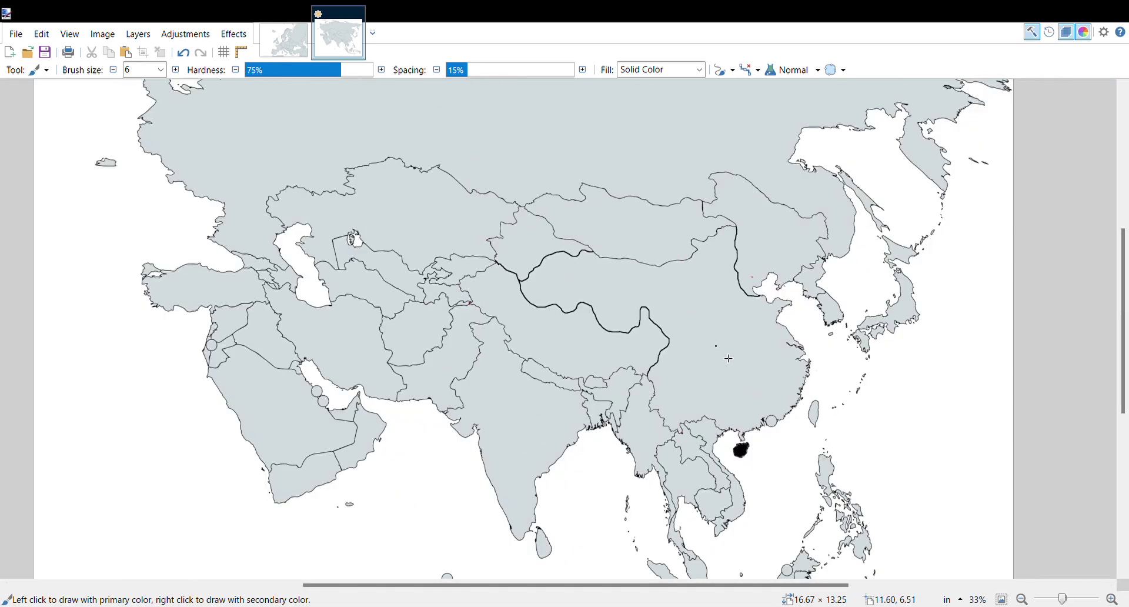